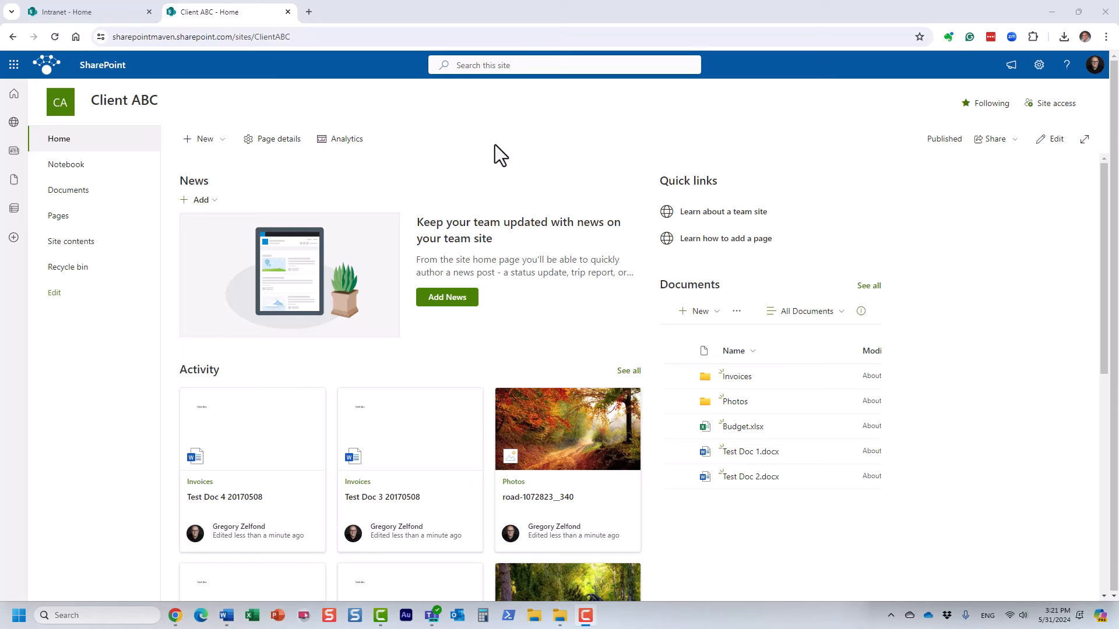
Switch to the Intranet - Home tab and show the DEPARTMENTS mega menu.
click(112, 18)
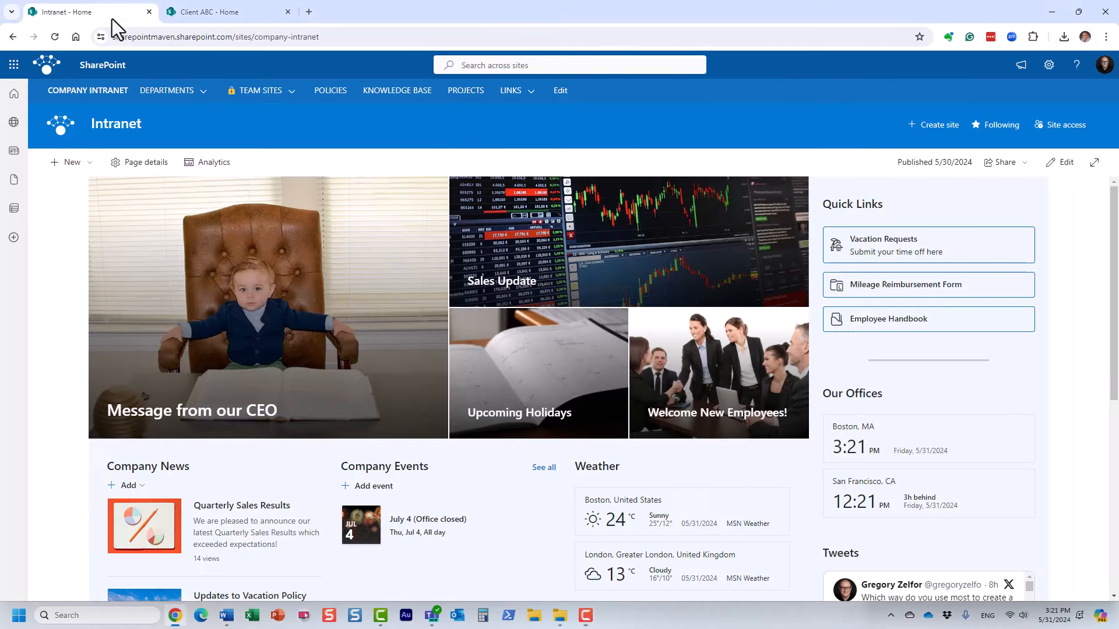
mouse_move(261, 91)
mouse_move(174, 93)
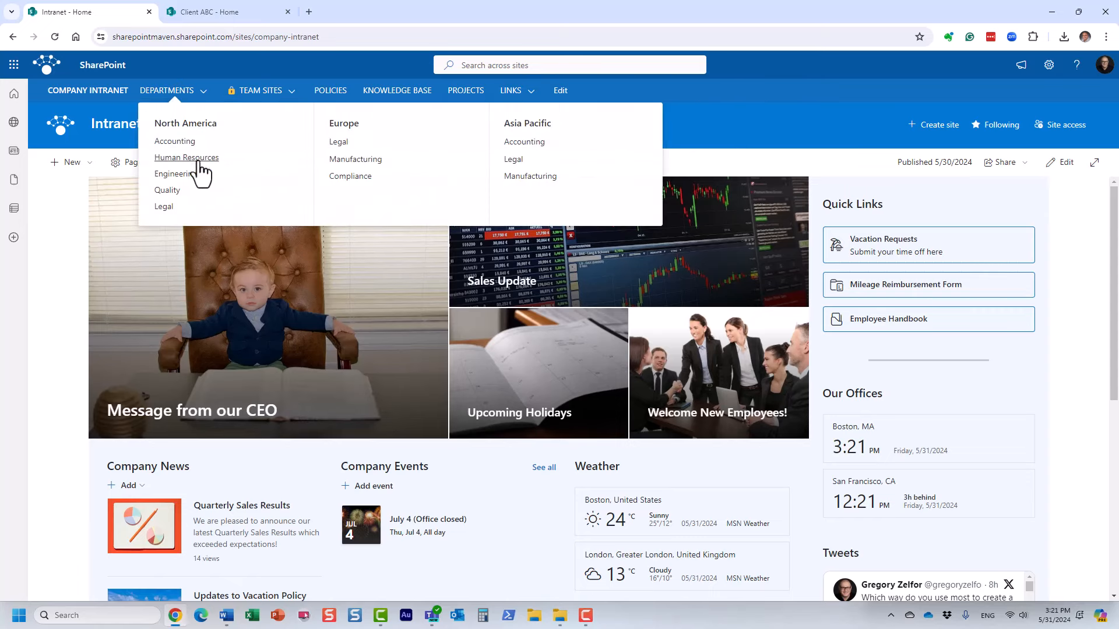
Open Human Resources under DEPARTMENTS, then HR under TEAM SITES.
click(196, 156)
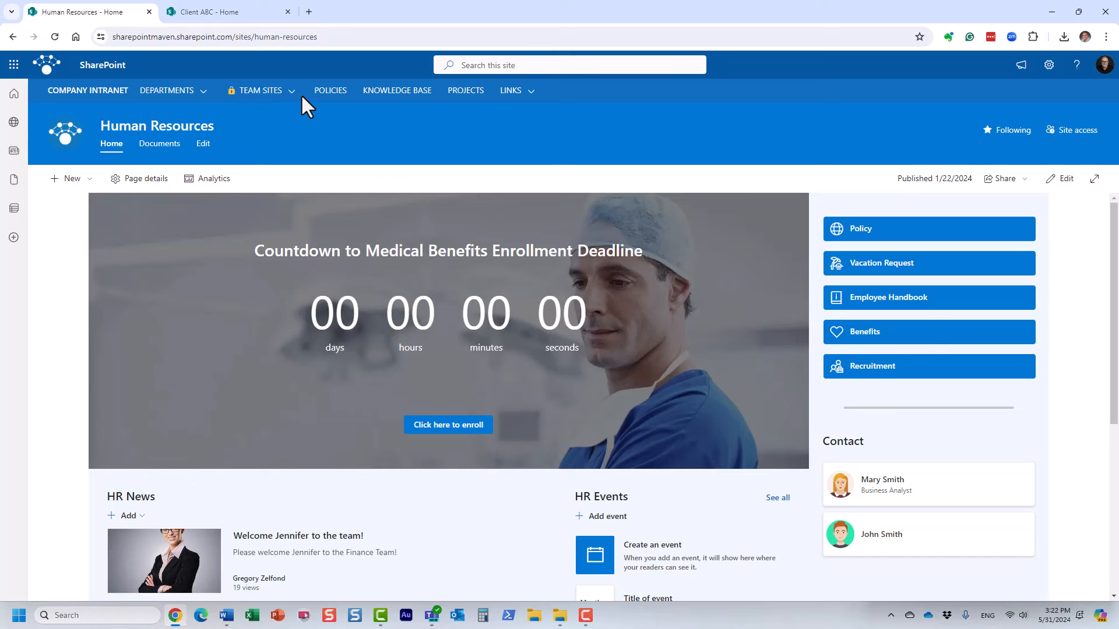
mouse_move(300, 93)
click(420, 142)
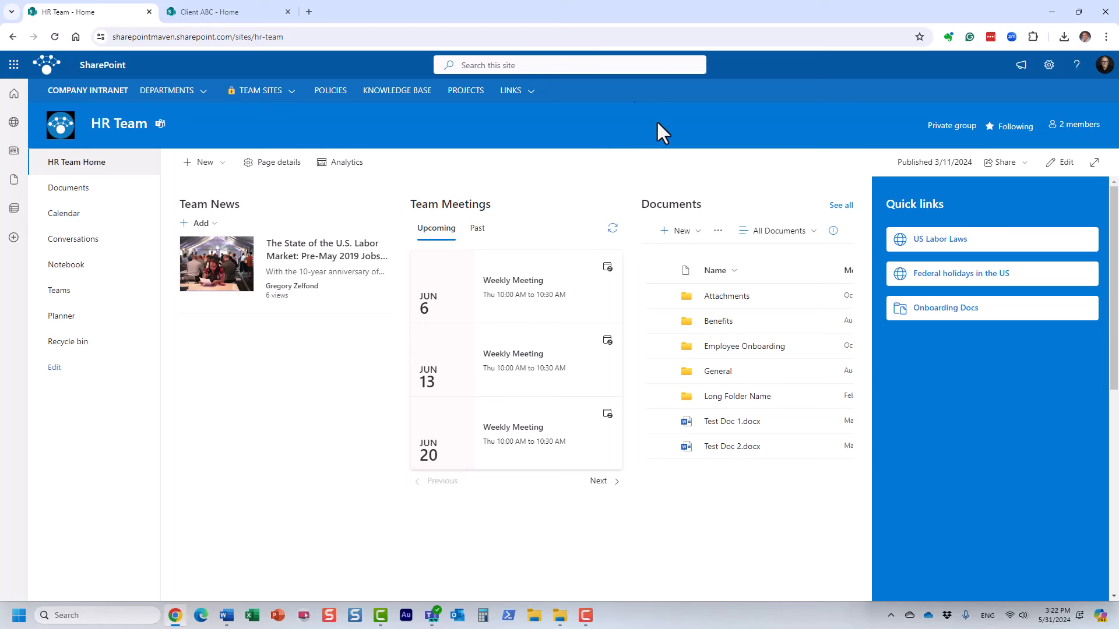
Switch back to the Client ABC - Home browser tab.
click(240, 12)
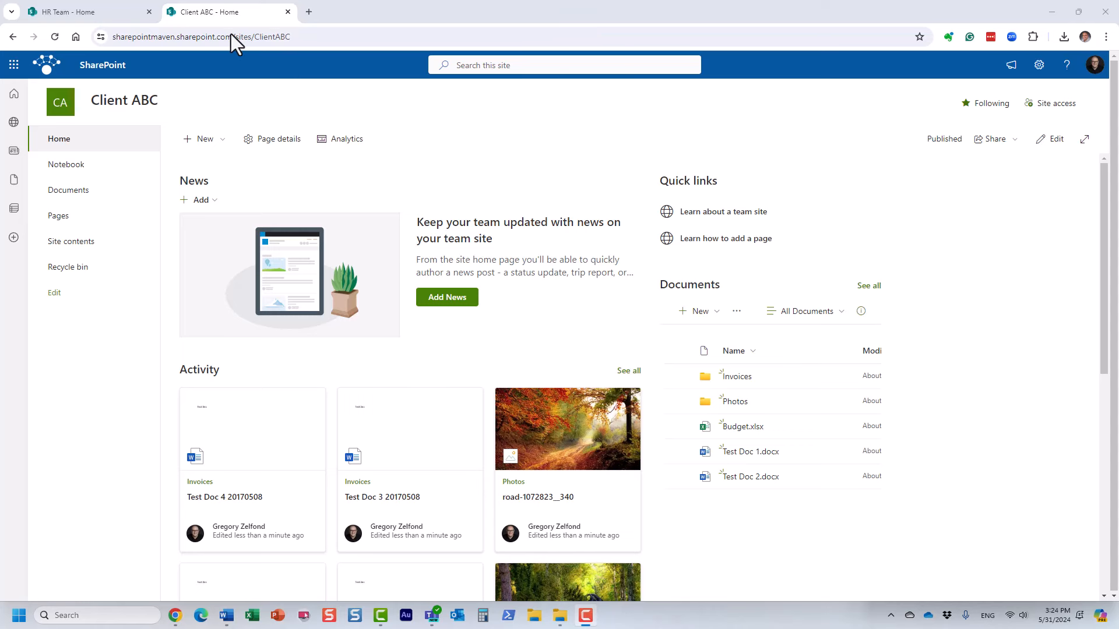
click(294, 36)
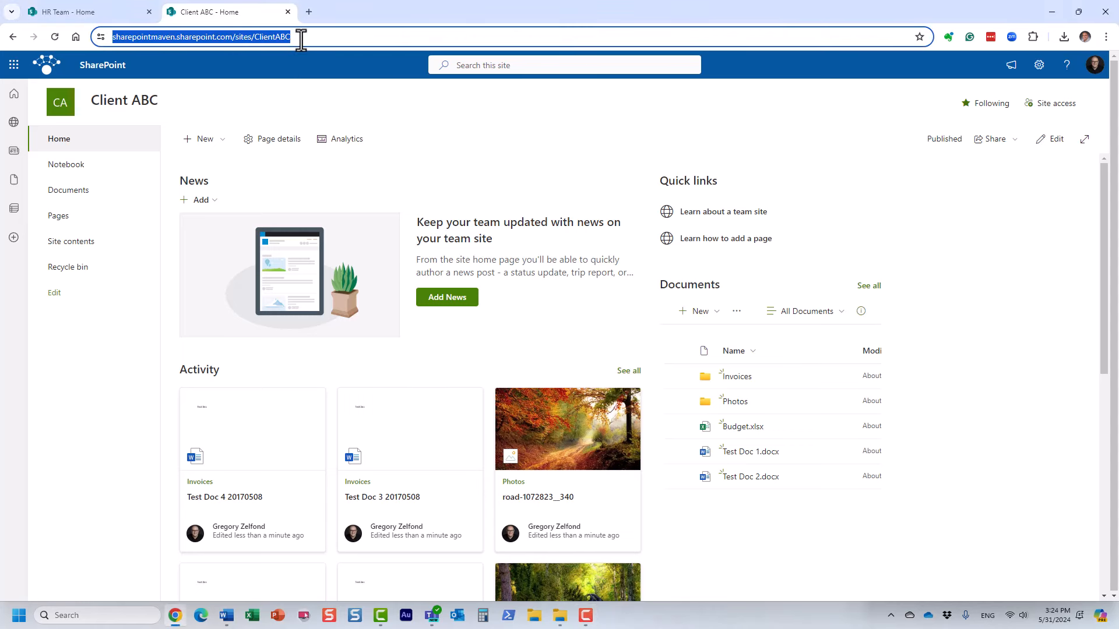
click(327, 110)
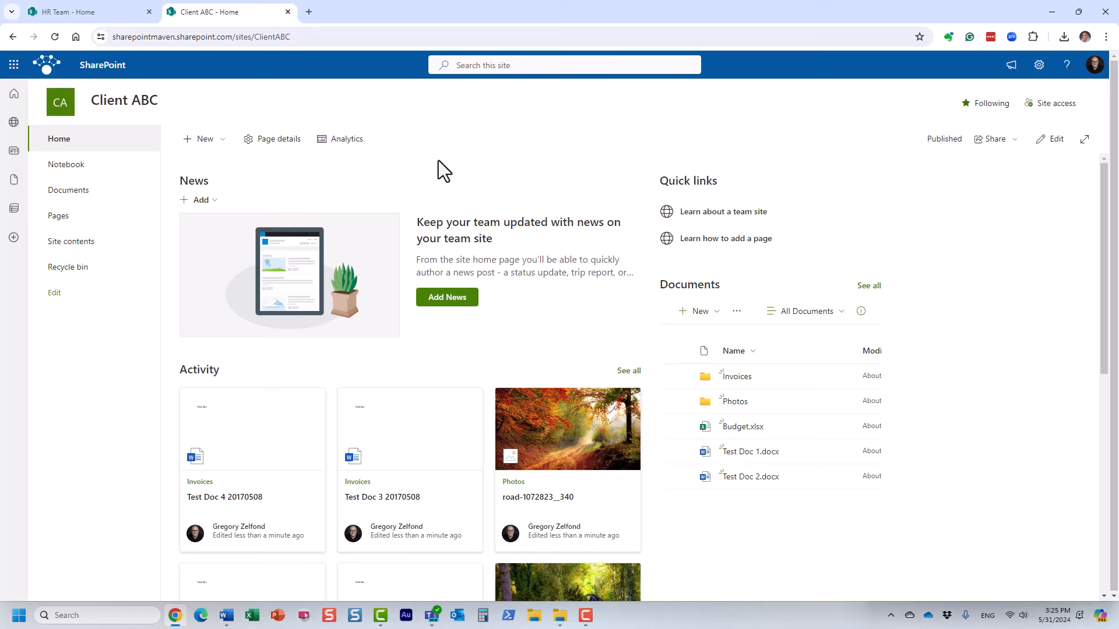
Open the full Documents library via See all and view the Invoices folder's actions.
click(871, 285)
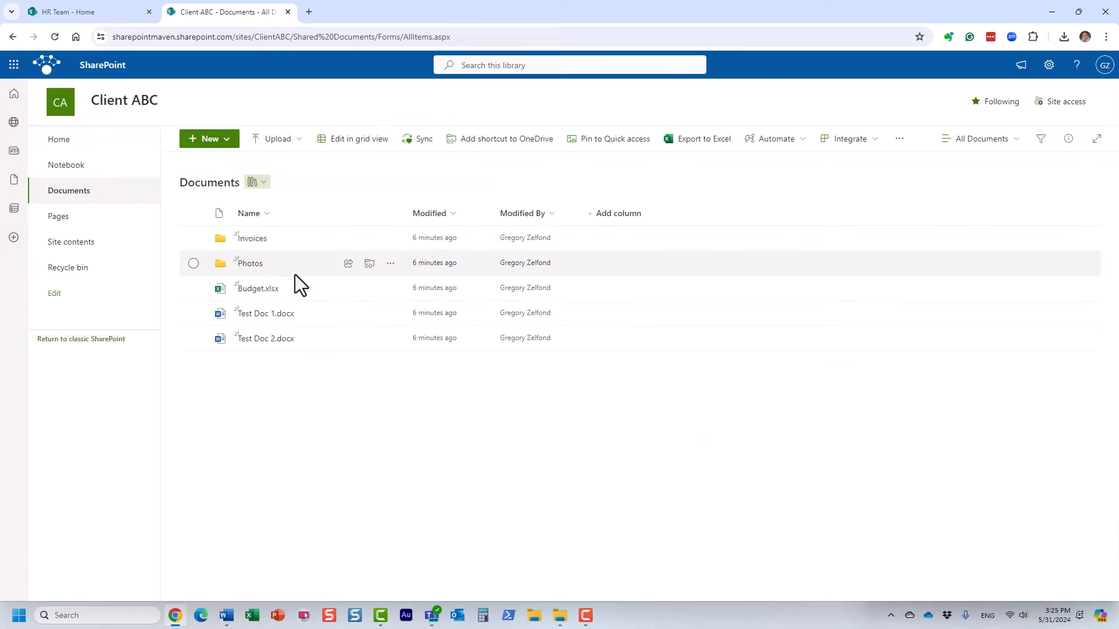
right_click(257, 244)
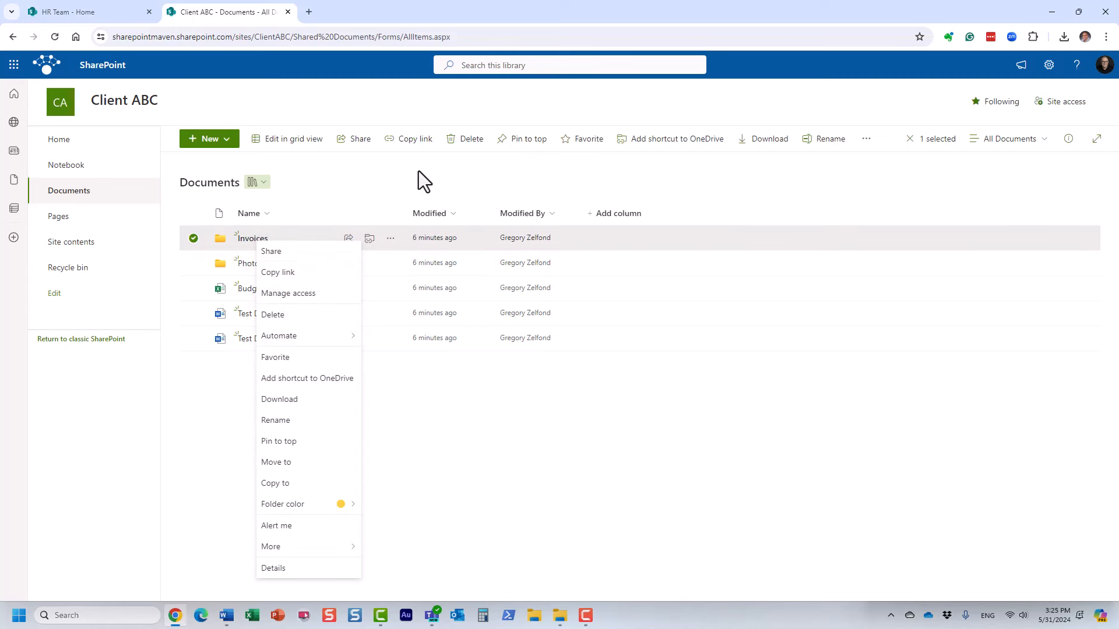
click(467, 173)
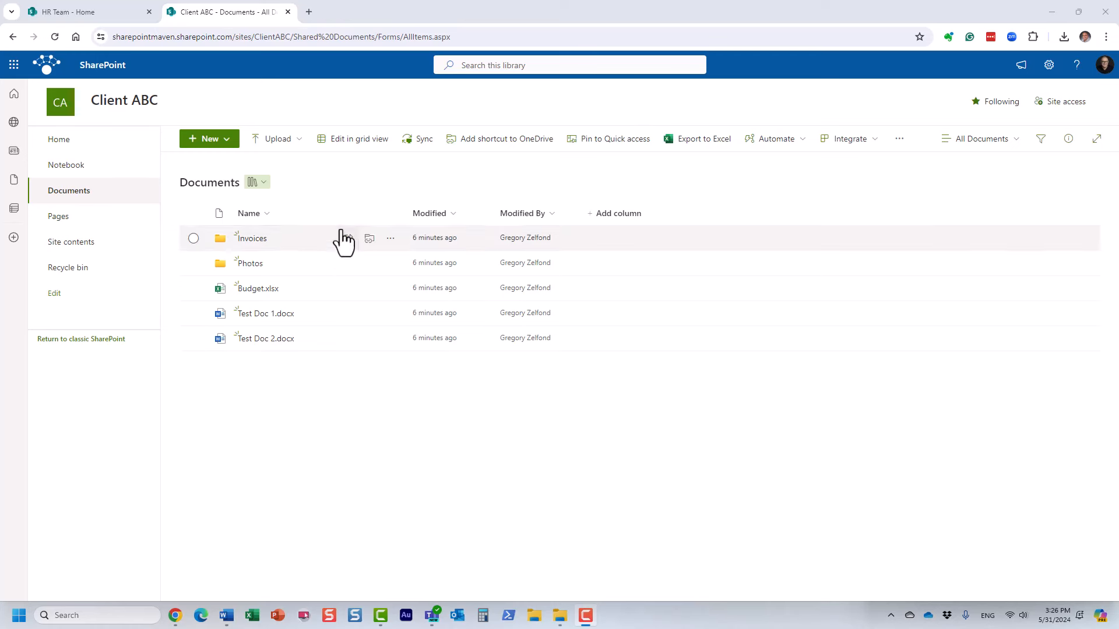
Open the Invoices folder and return to the Documents root, four times over.
click(257, 243)
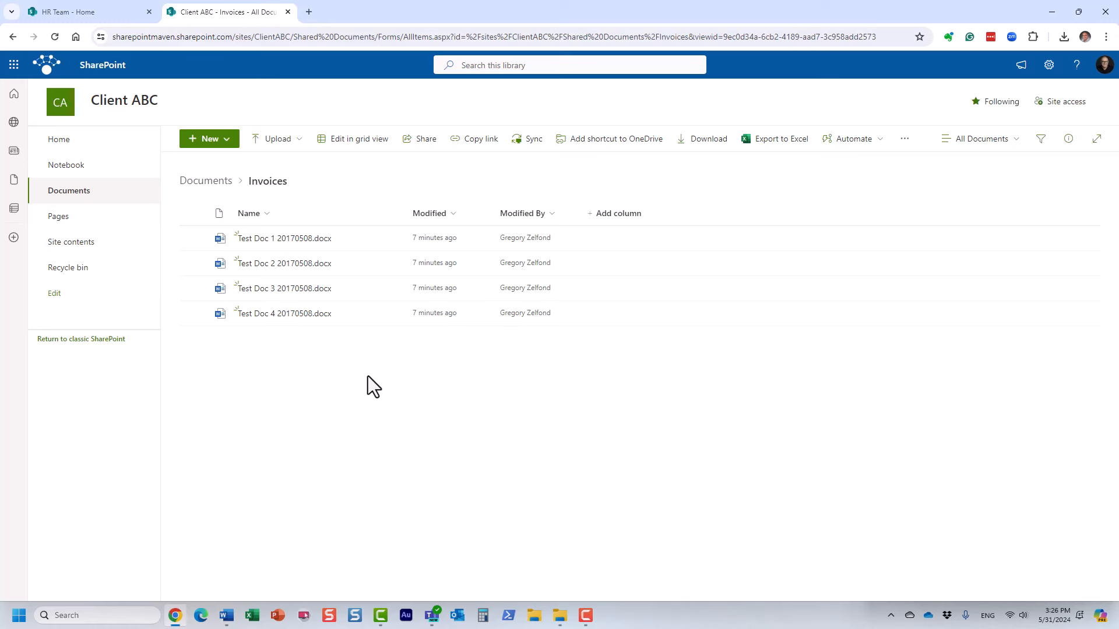
click(190, 182)
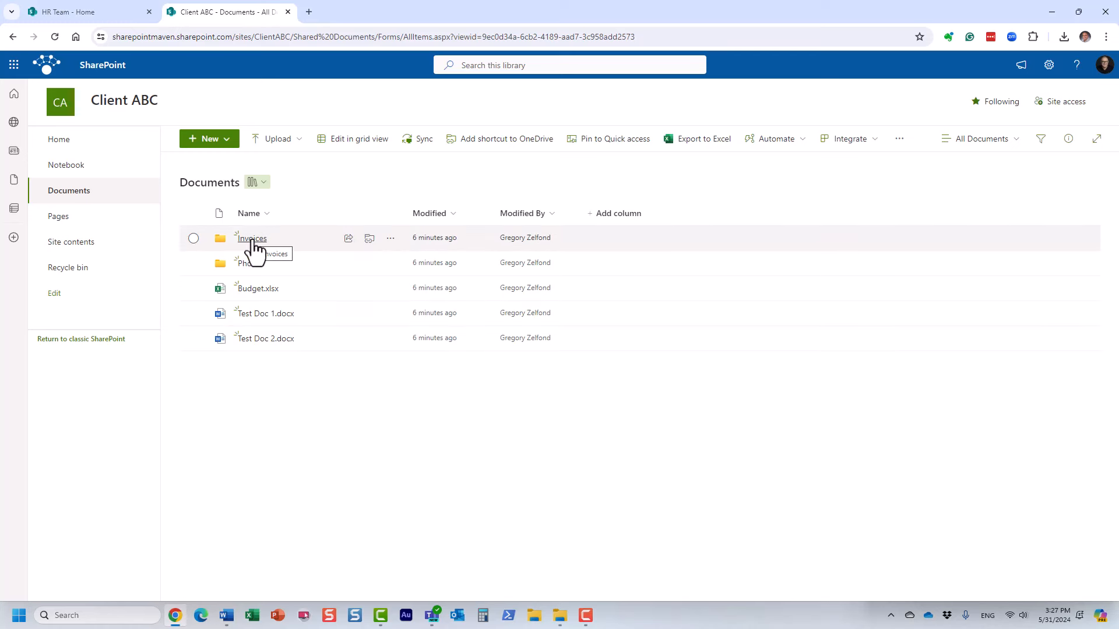
click(252, 239)
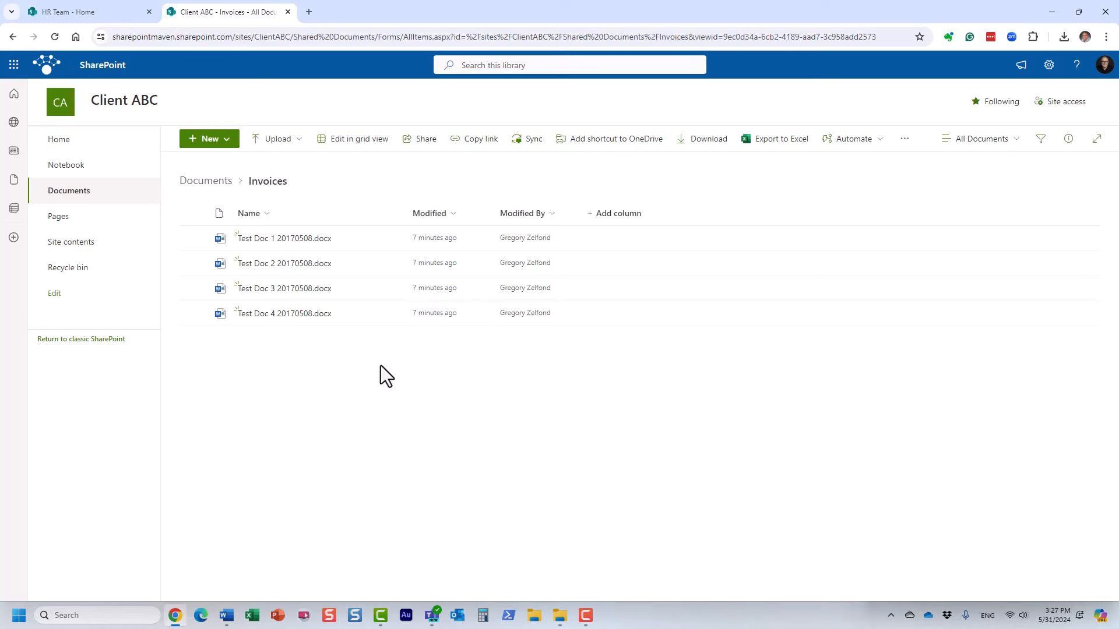
click(215, 181)
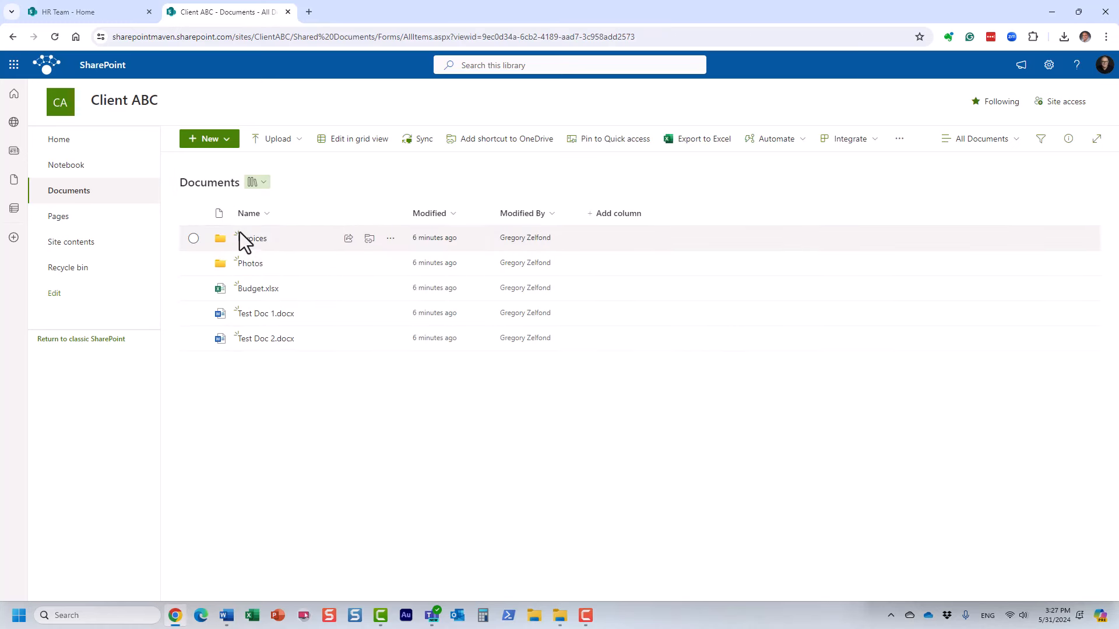
click(254, 240)
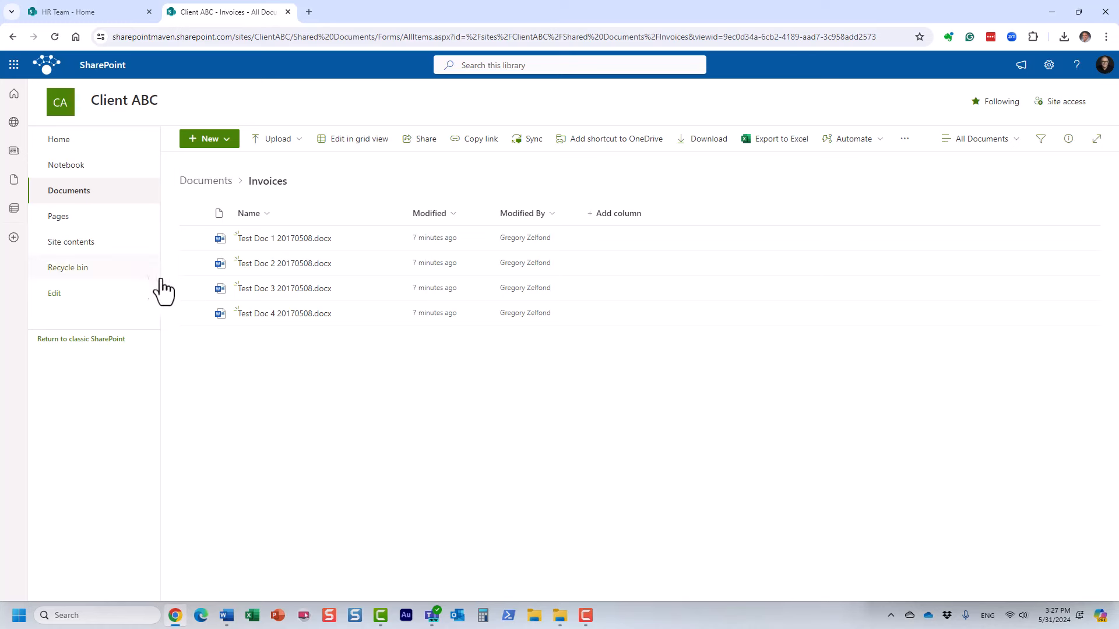
click(207, 181)
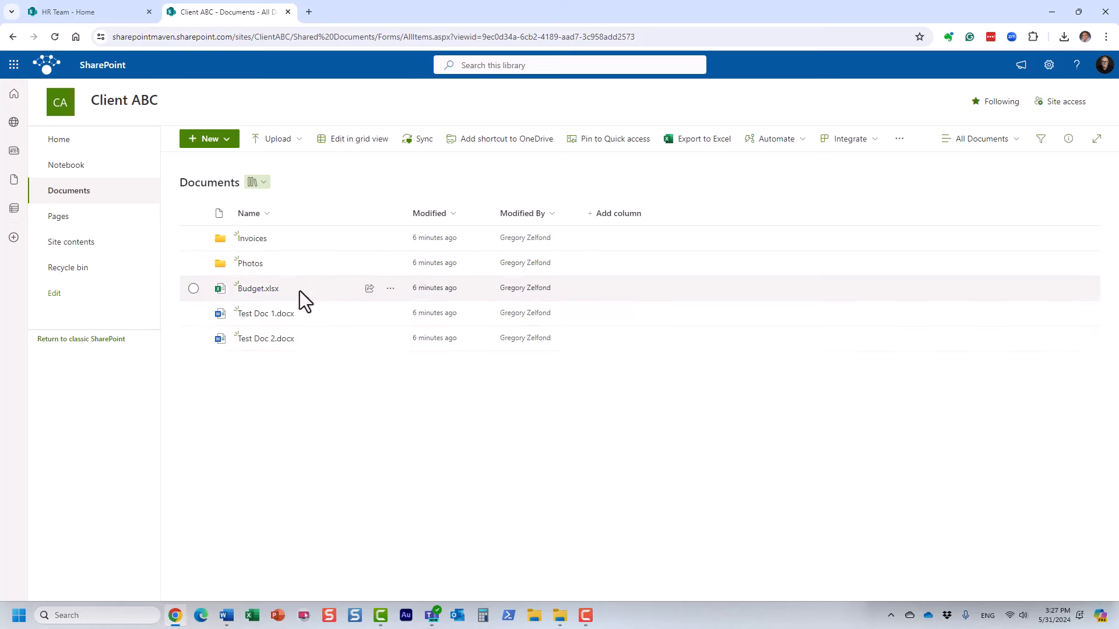
click(255, 238)
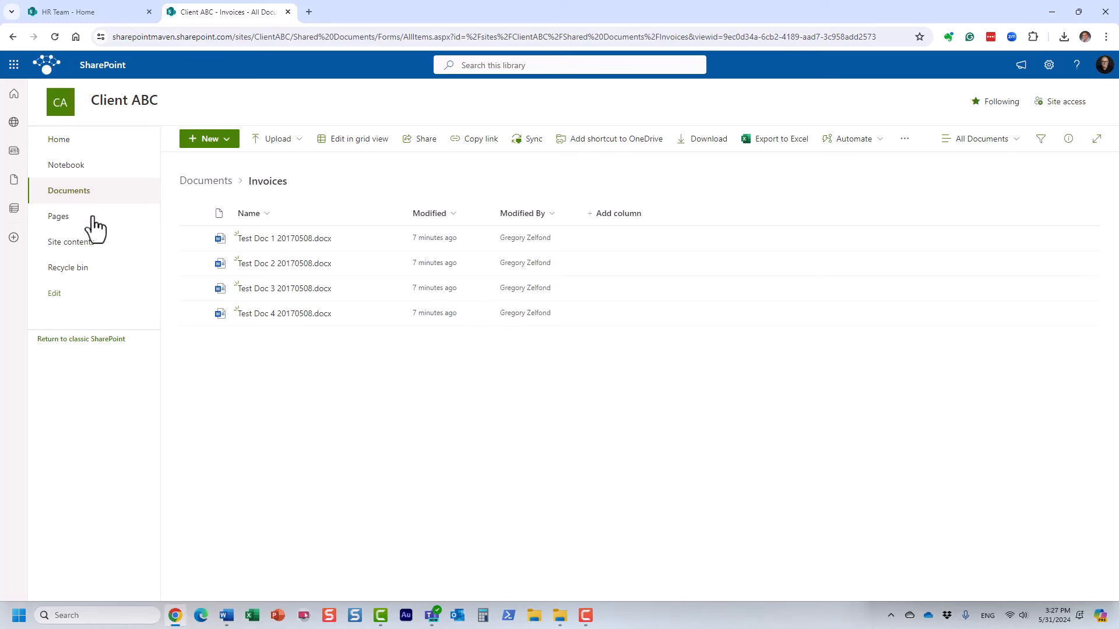
click(217, 183)
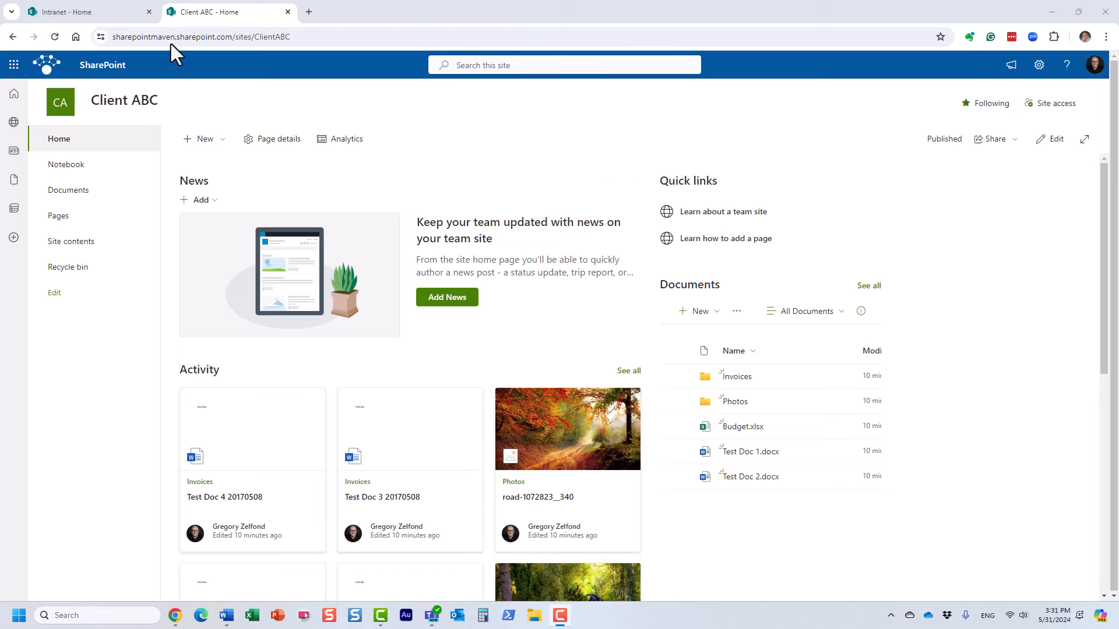
On the Intranet, open and cancel Create site, then go to DEPARTMENTS > Human Resources.
click(96, 10)
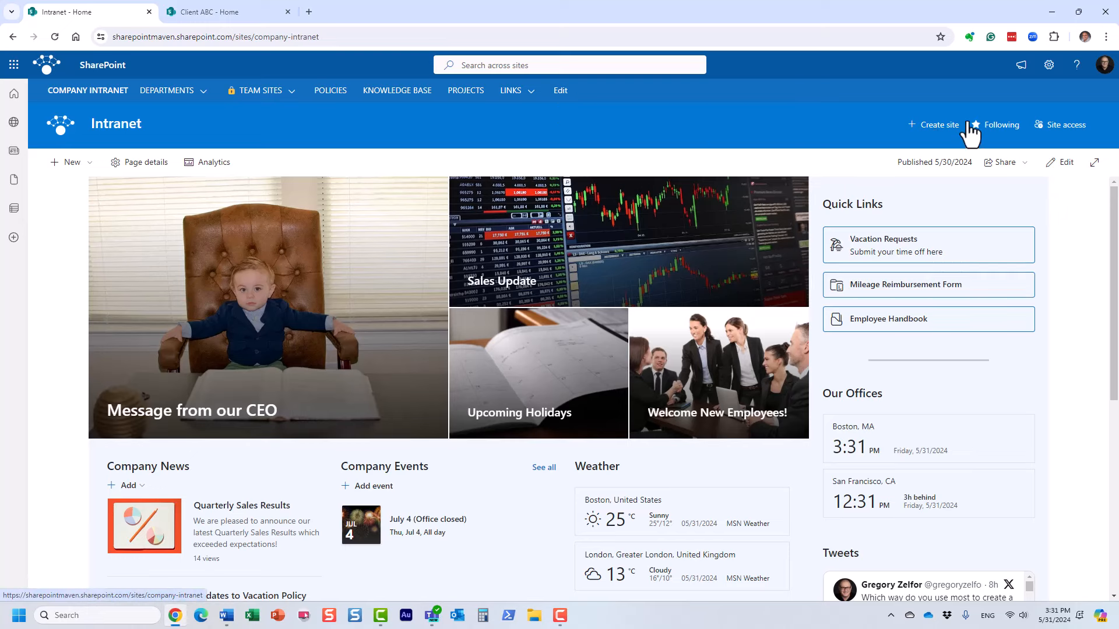
click(937, 133)
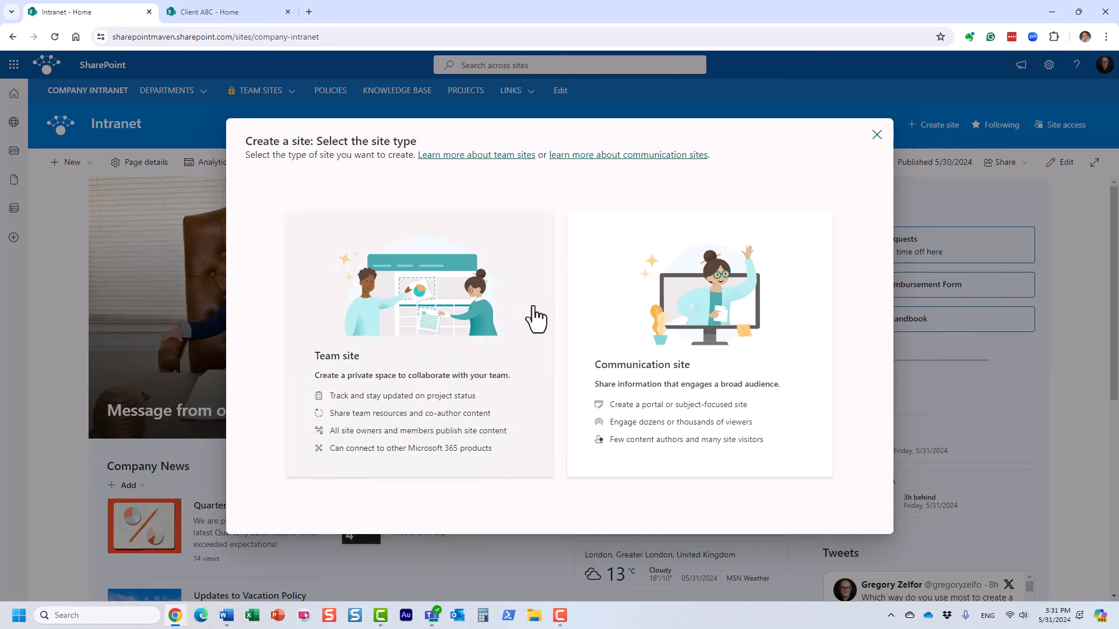
click(877, 135)
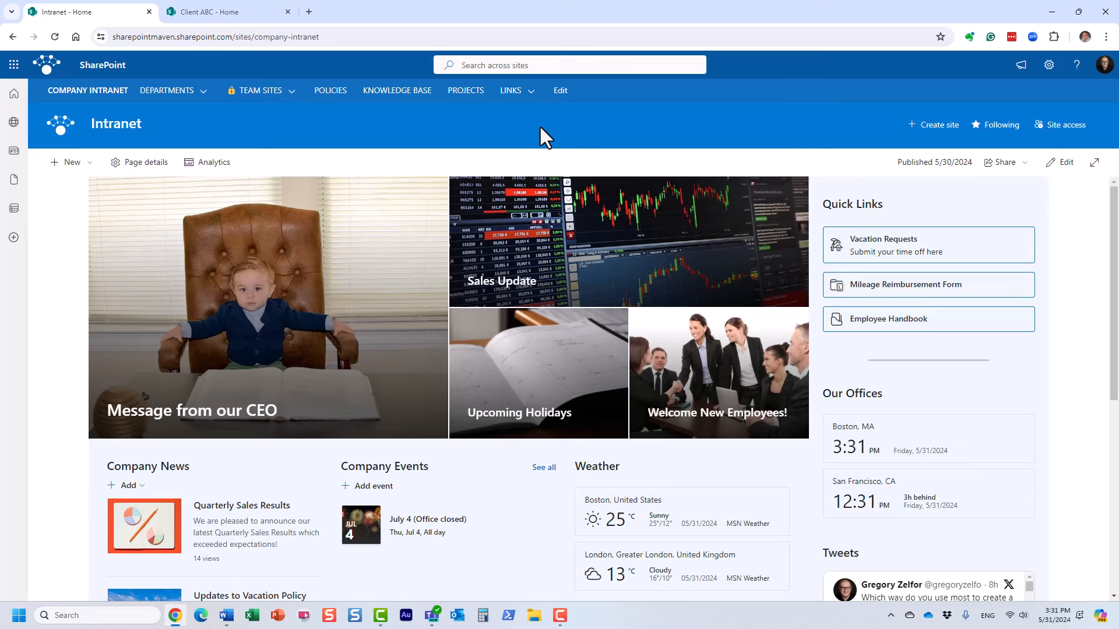
click(175, 92)
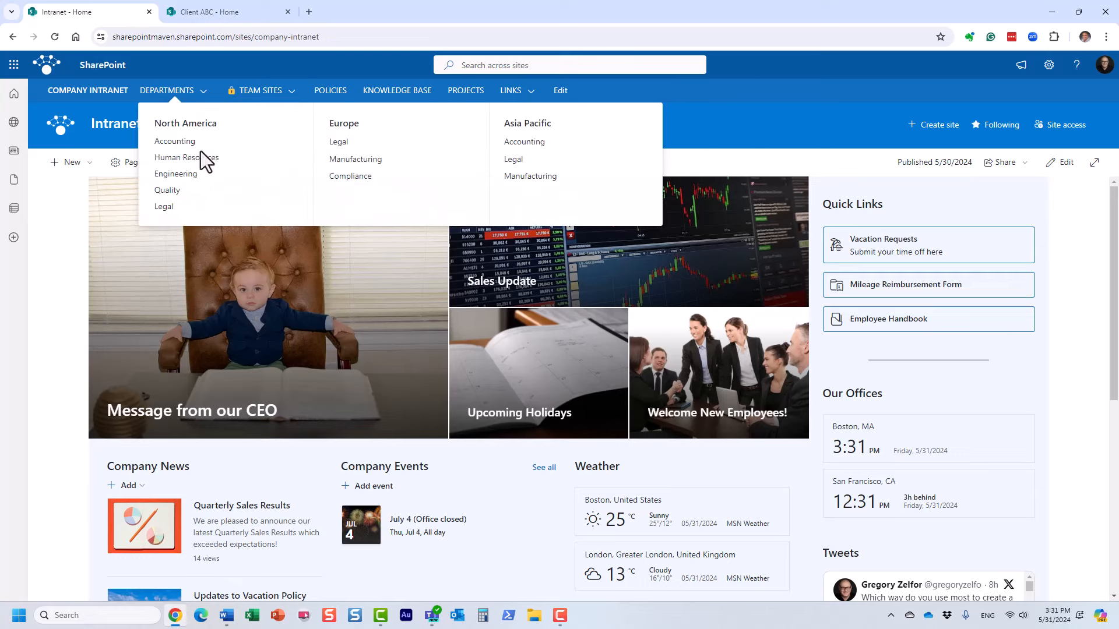
click(201, 166)
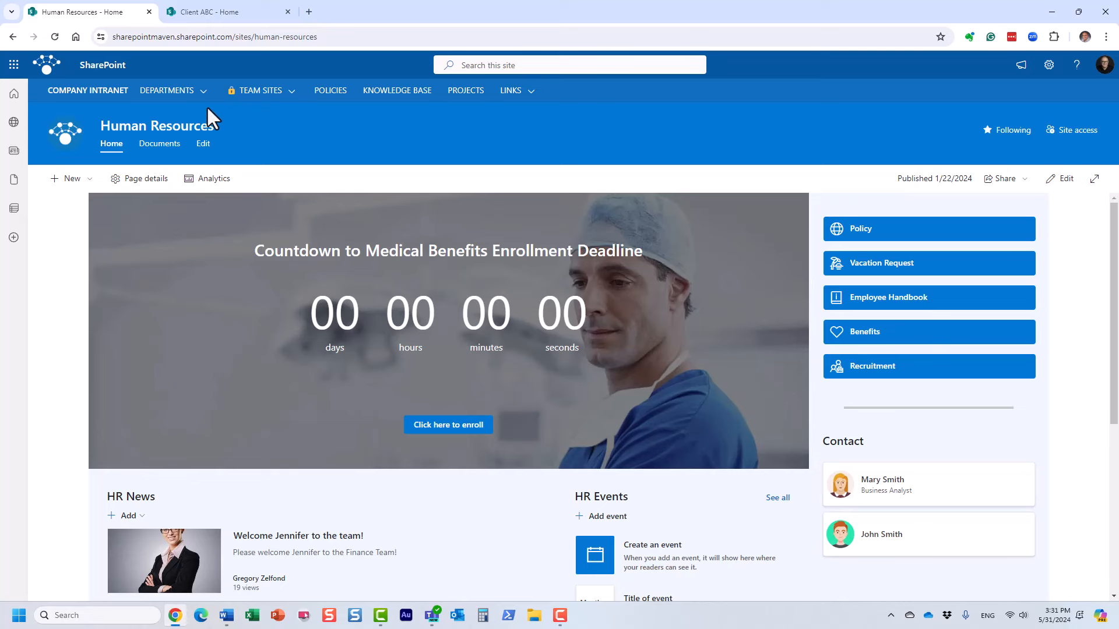
Choose HR from the TEAM SITES dropdown.
mouse_move(261, 94)
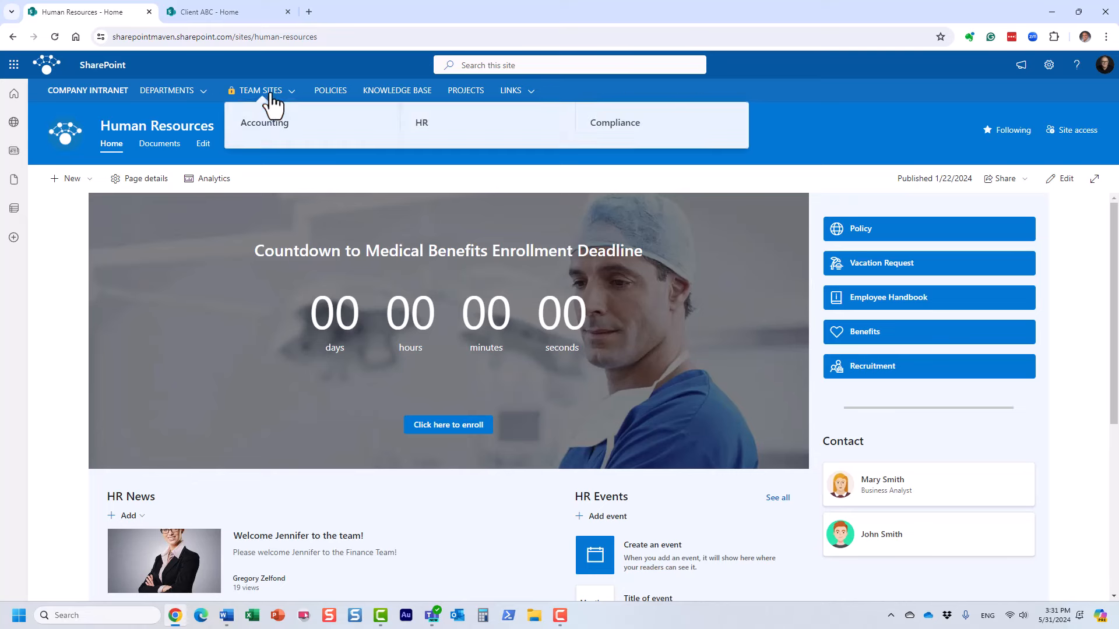
click(420, 137)
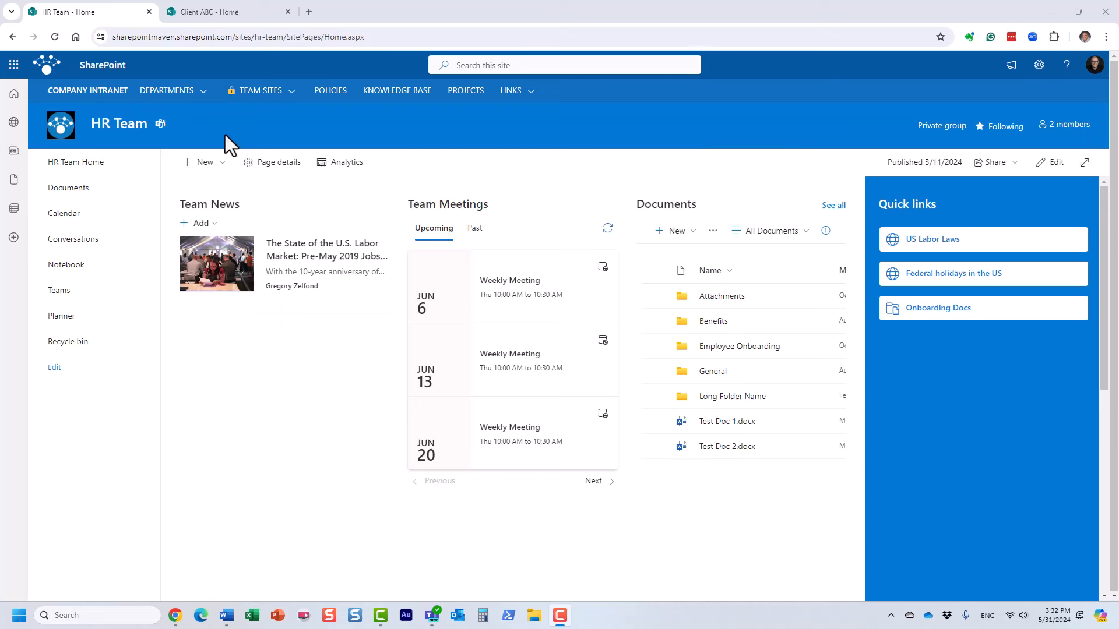
click(1069, 126)
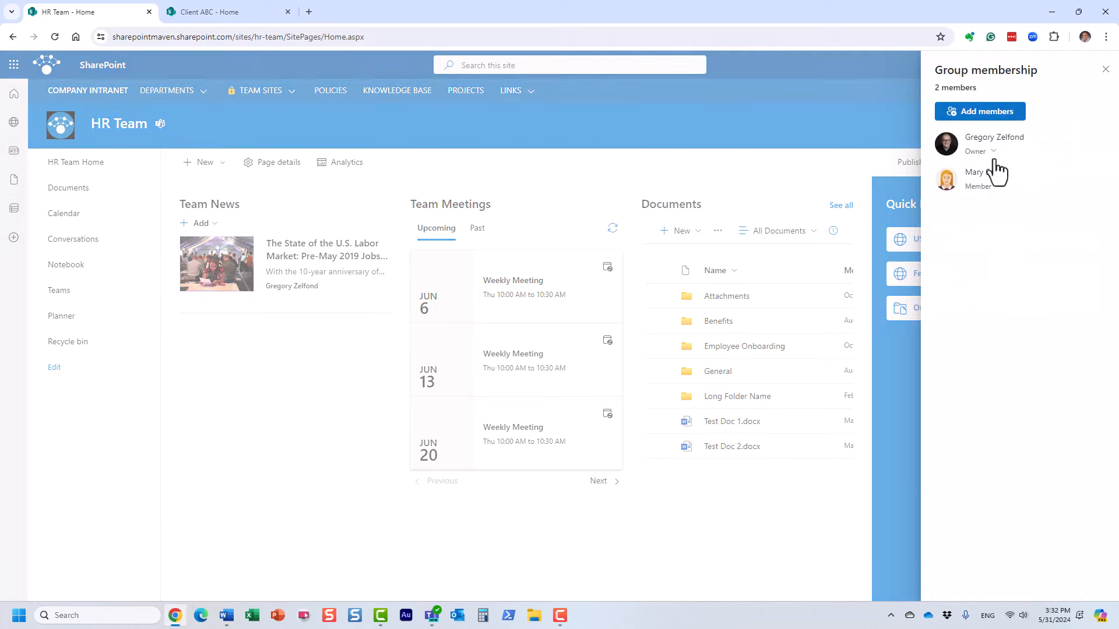
click(1105, 69)
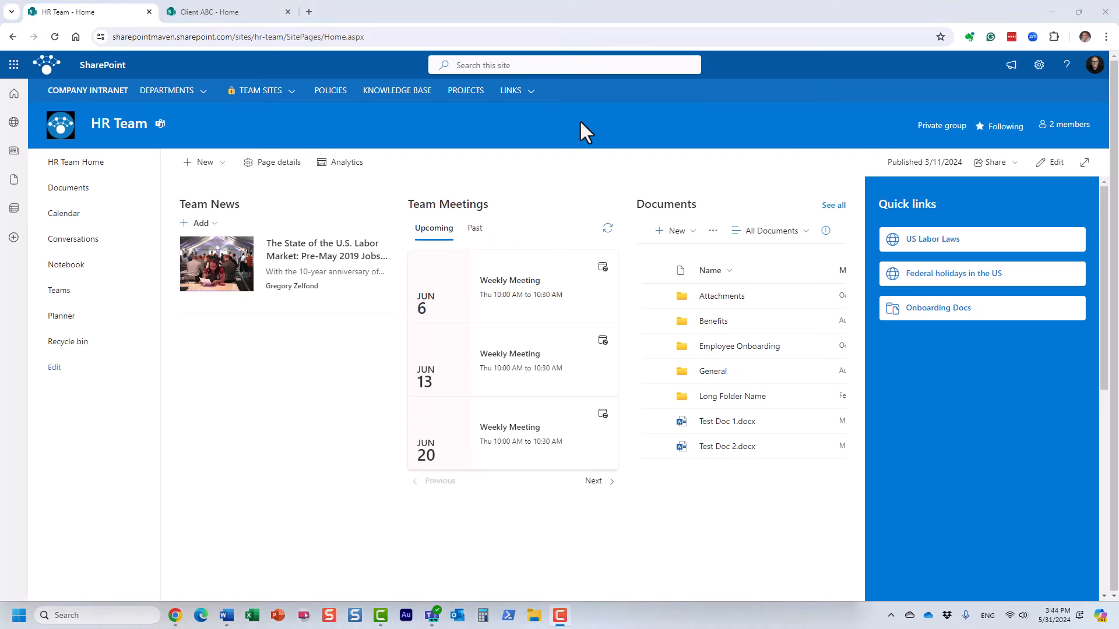
click(222, 16)
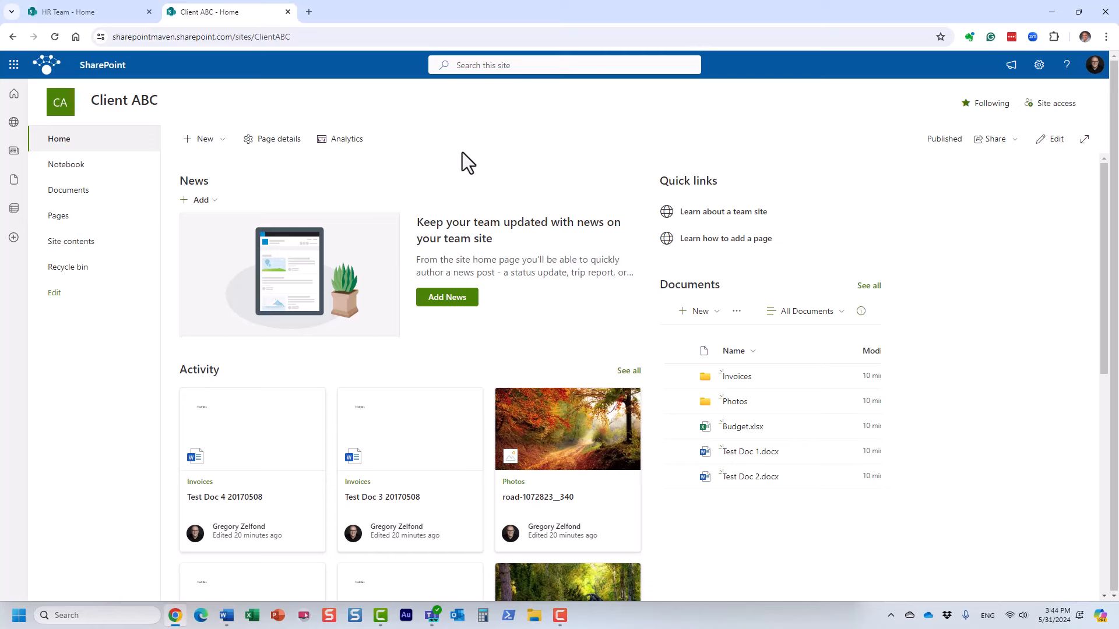
click(102, 14)
click(223, 12)
click(103, 13)
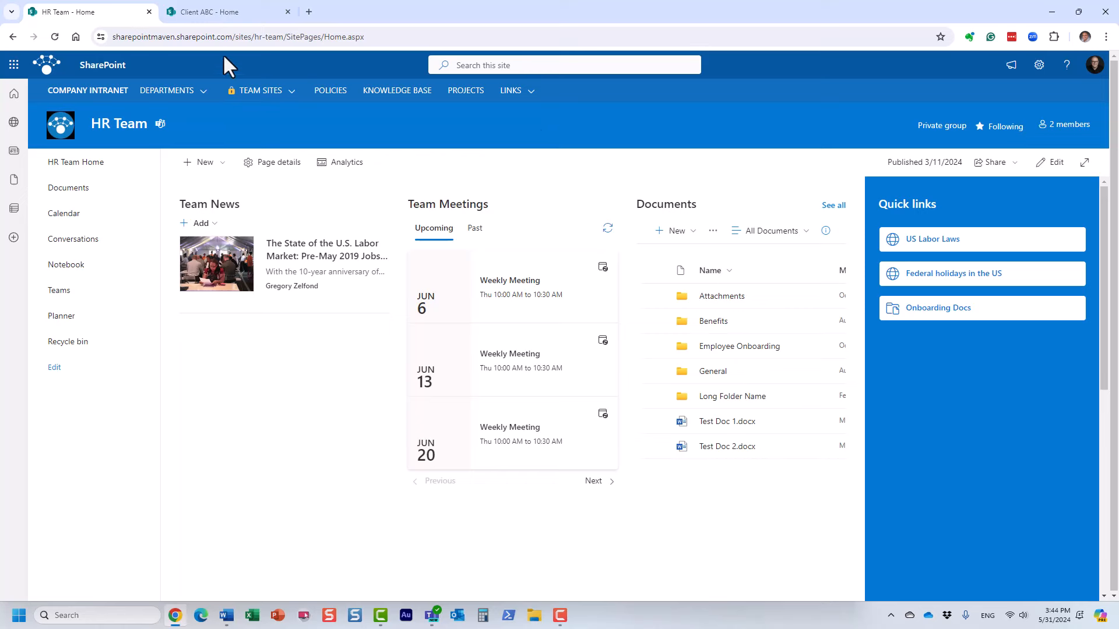
click(233, 9)
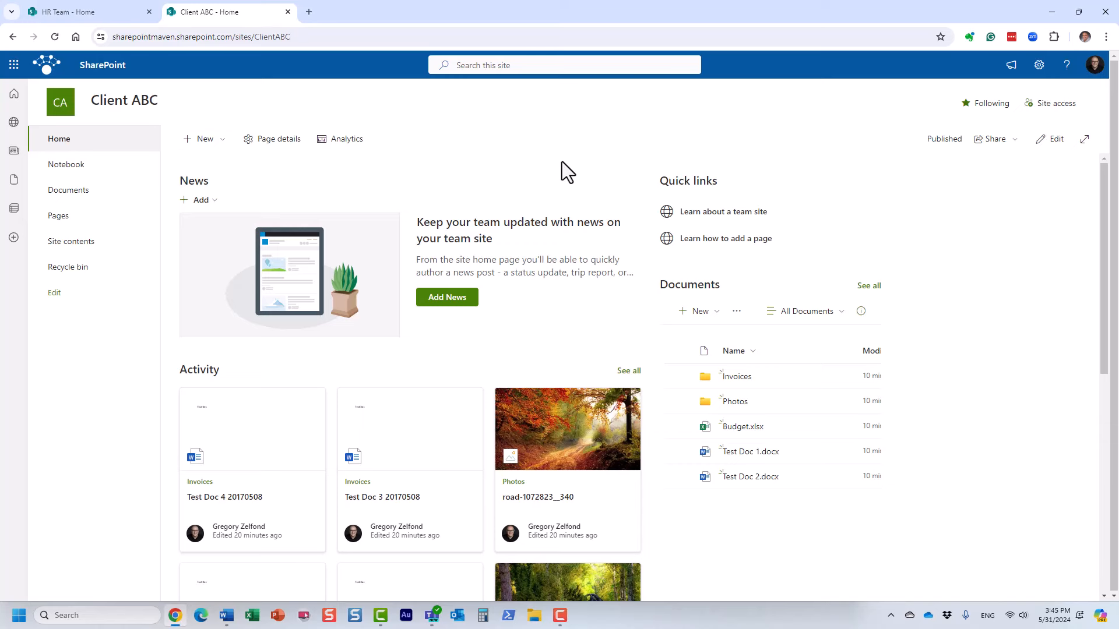
click(64, 11)
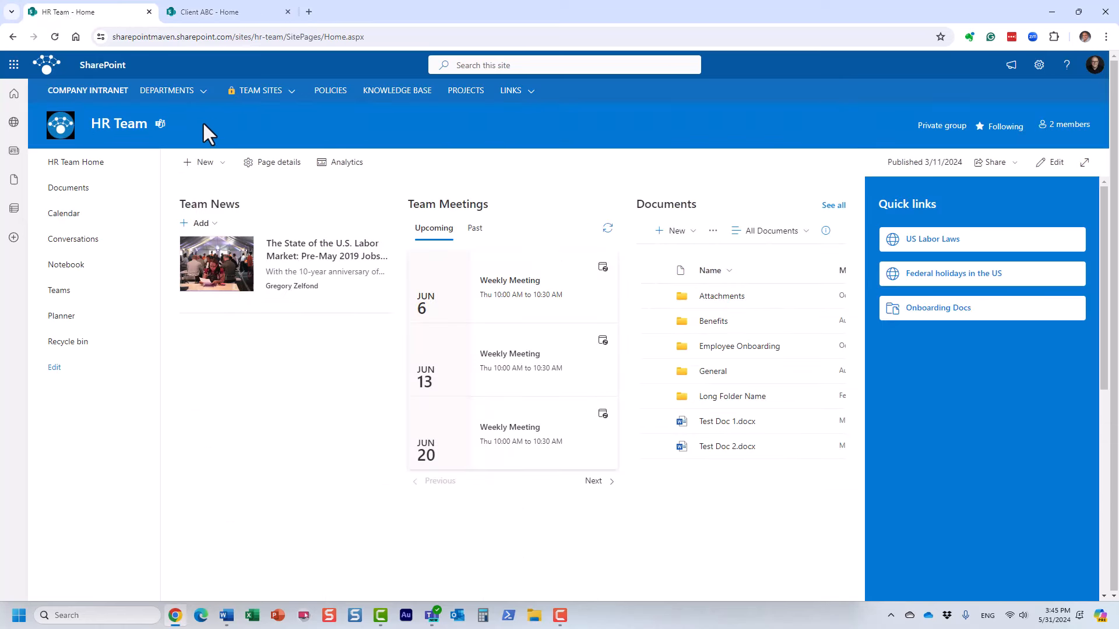
mouse_move(163, 96)
click(177, 158)
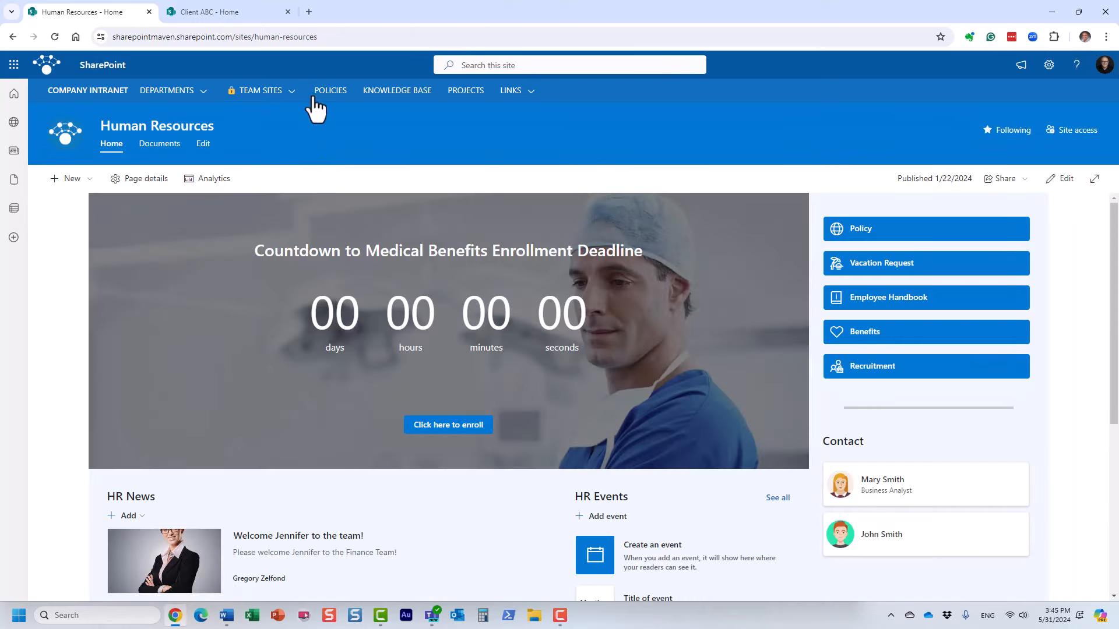
mouse_move(273, 93)
click(422, 130)
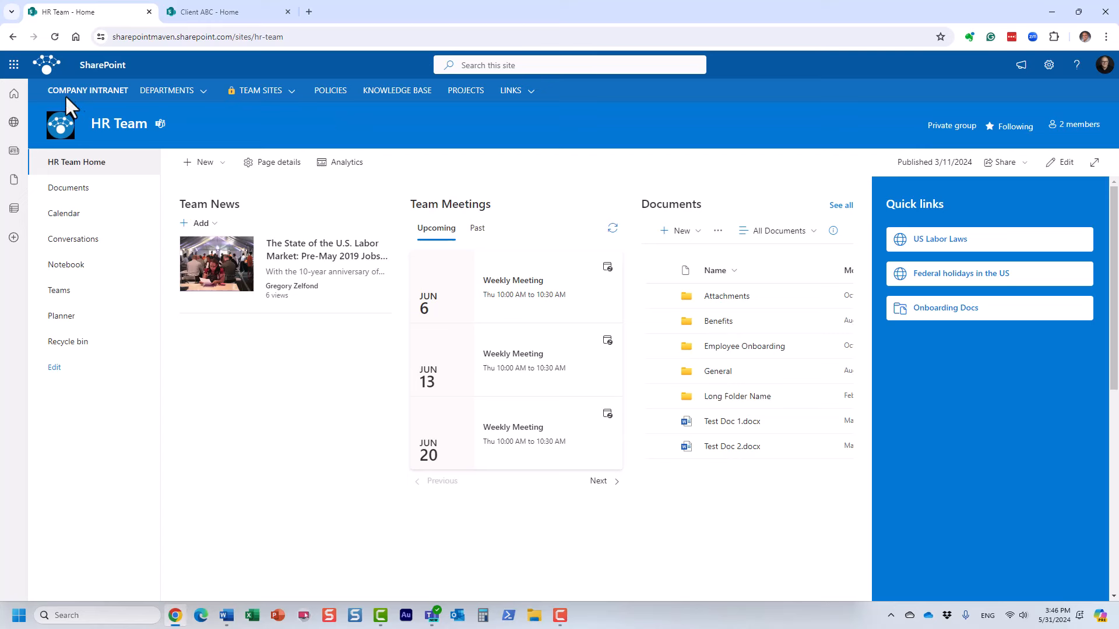
Open Admin from the app launcher in a new tab and expand the navigation with Show all.
click(14, 65)
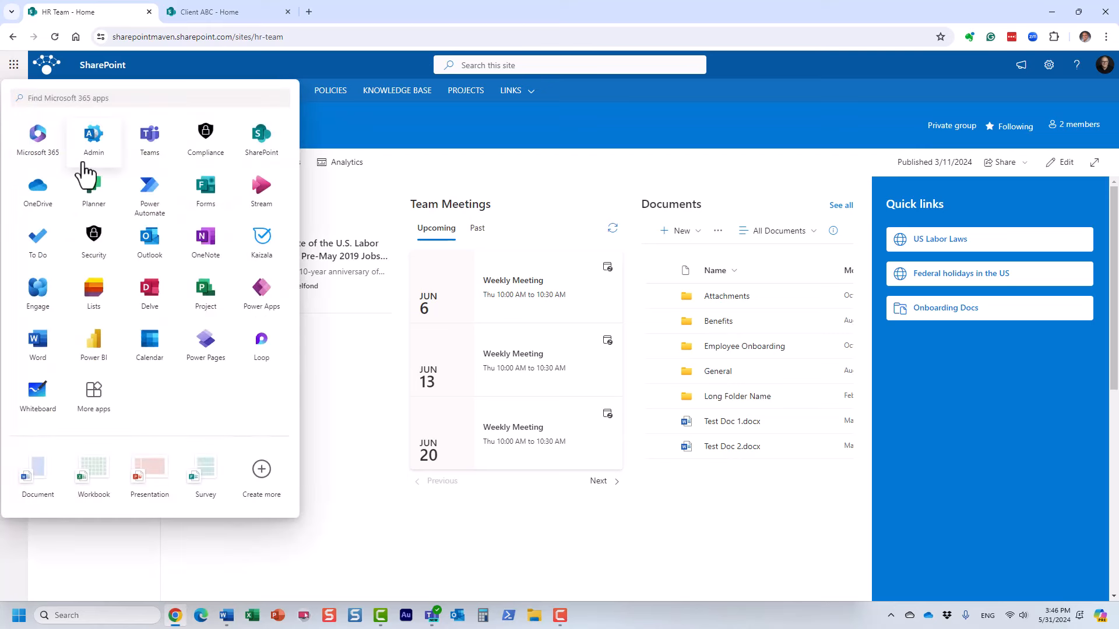
right_click(94, 144)
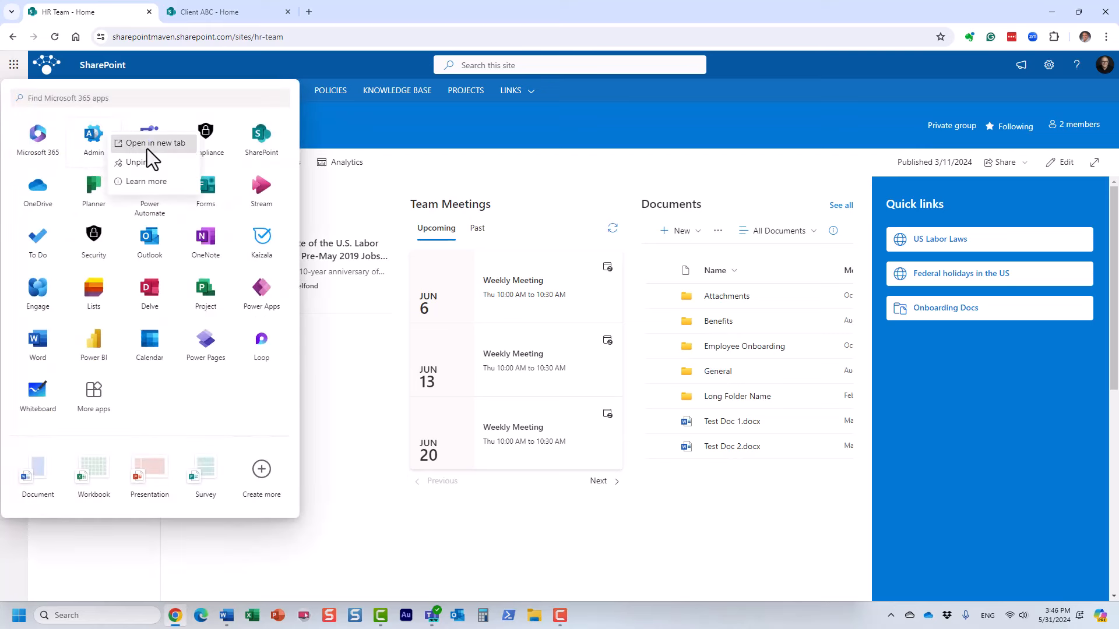
click(147, 148)
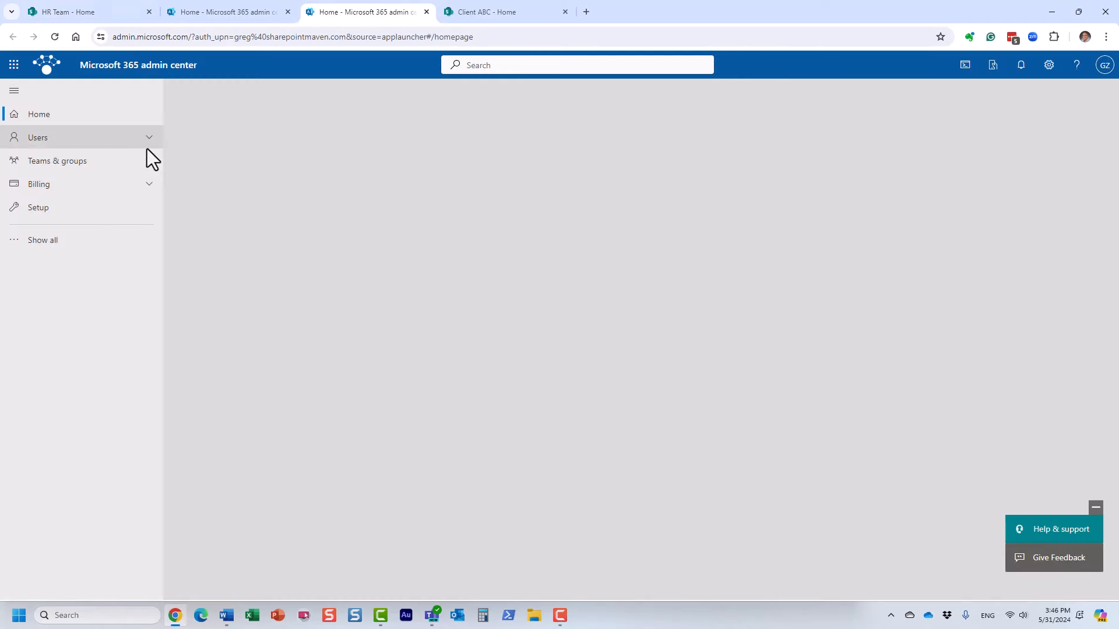
click(65, 243)
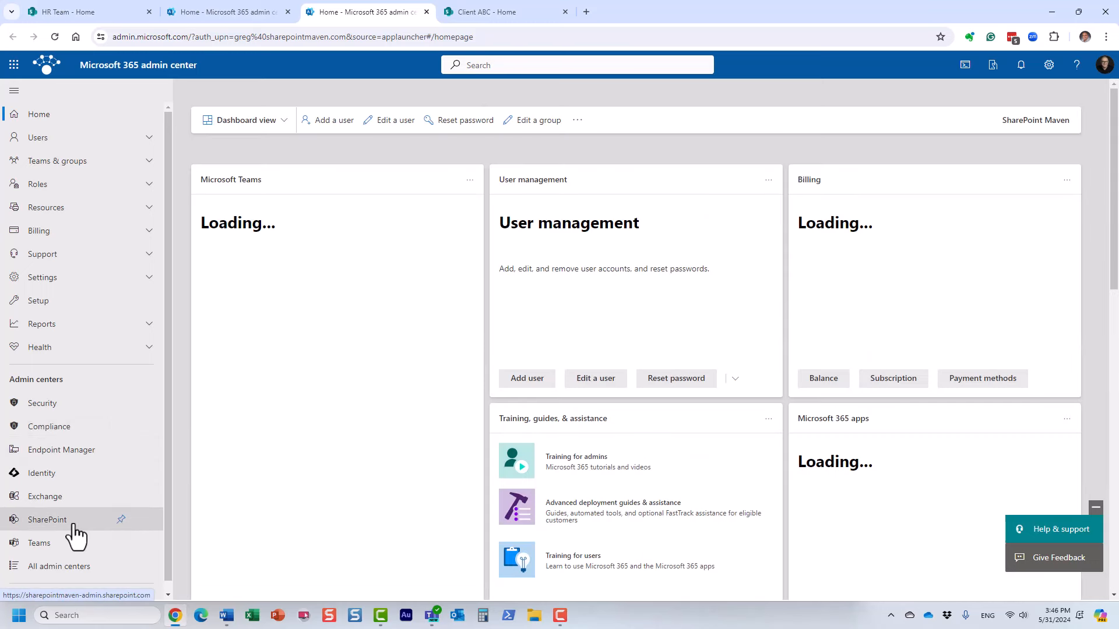
Go to SharePoint admin center > Active sites and click Create.
click(101, 528)
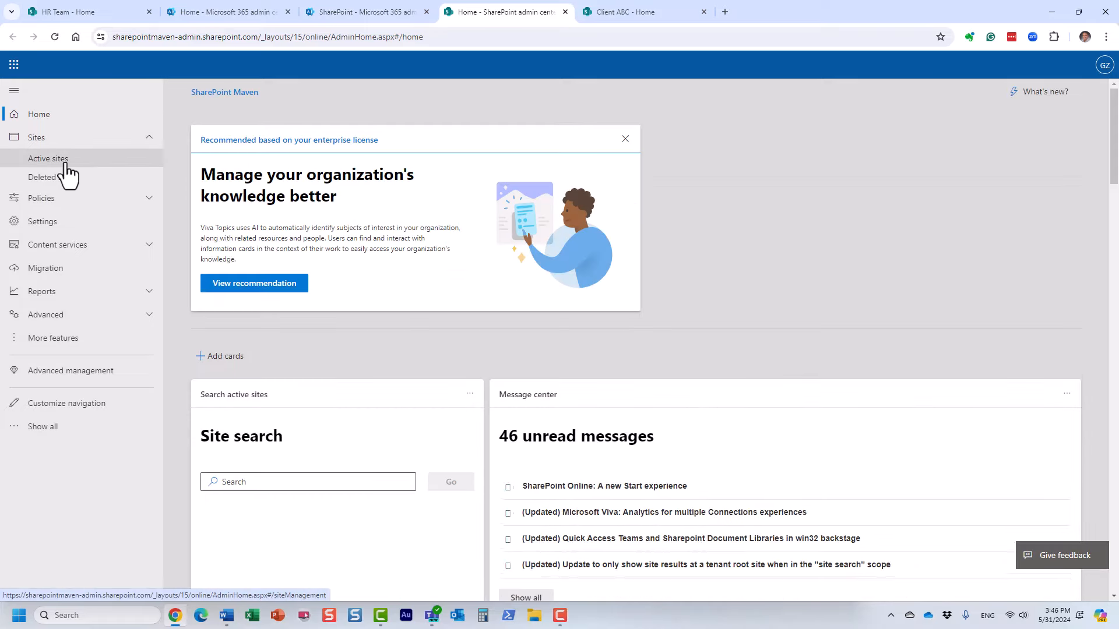
click(65, 164)
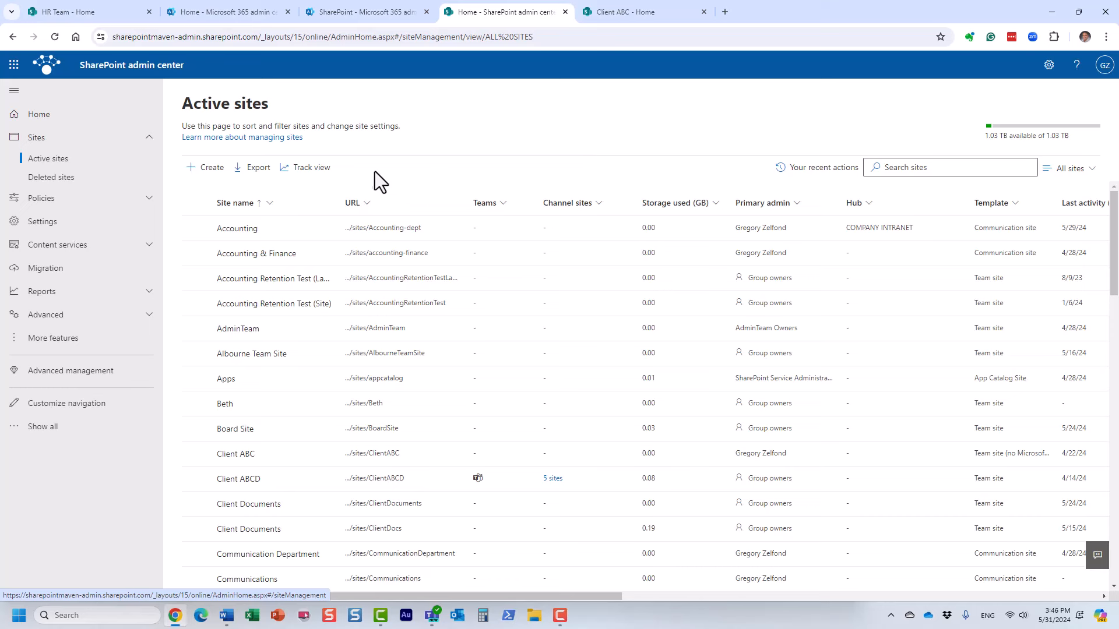
click(206, 169)
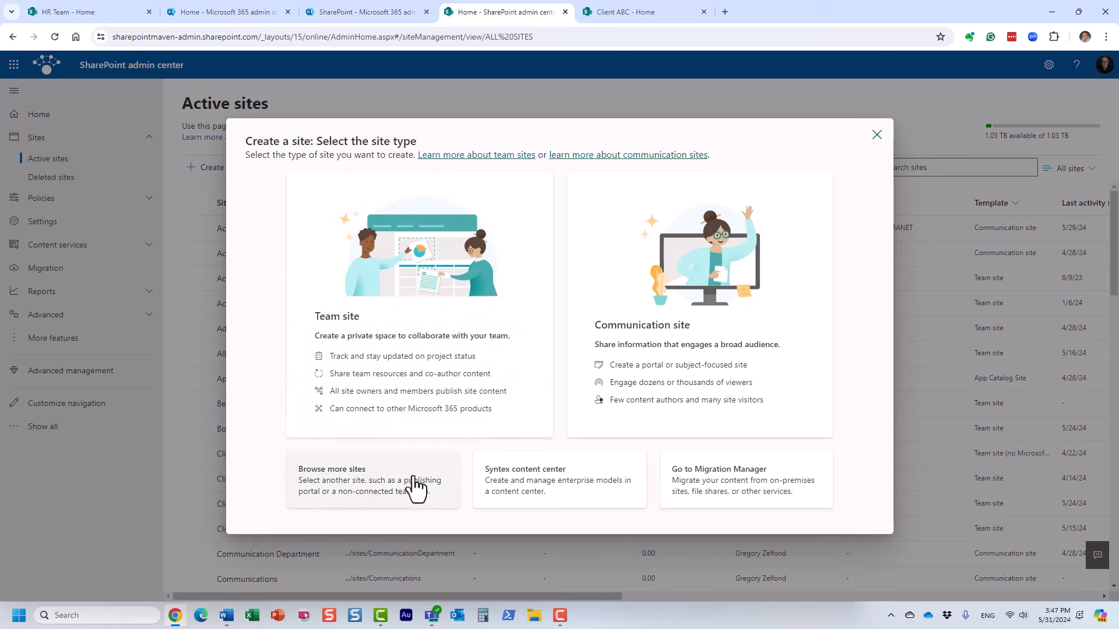
Browse more site types and keep the Team site template.
click(363, 488)
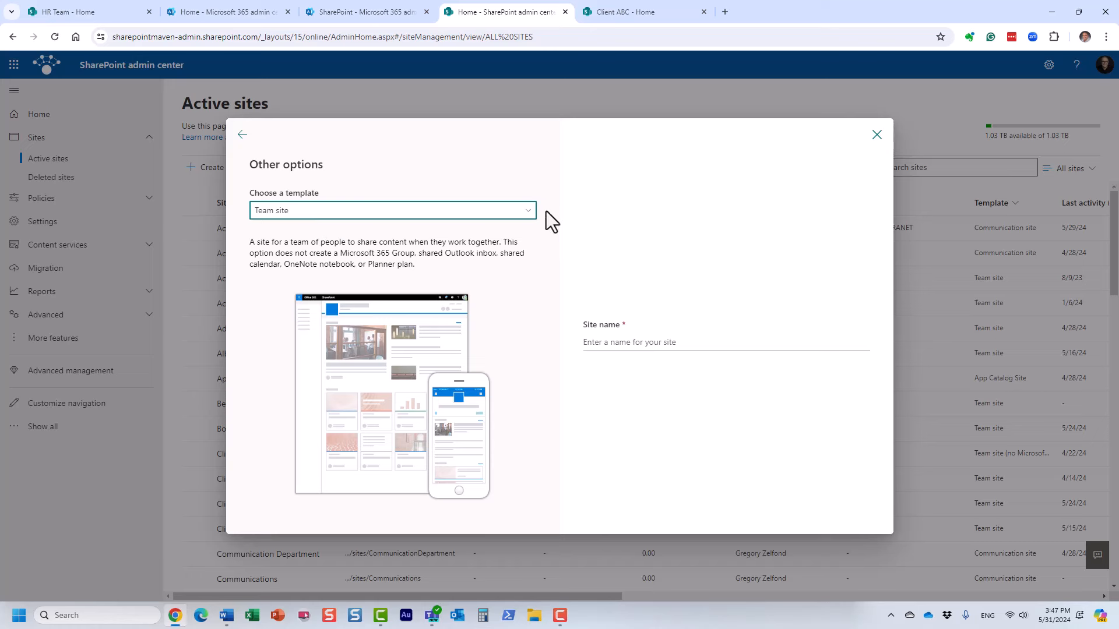
click(527, 213)
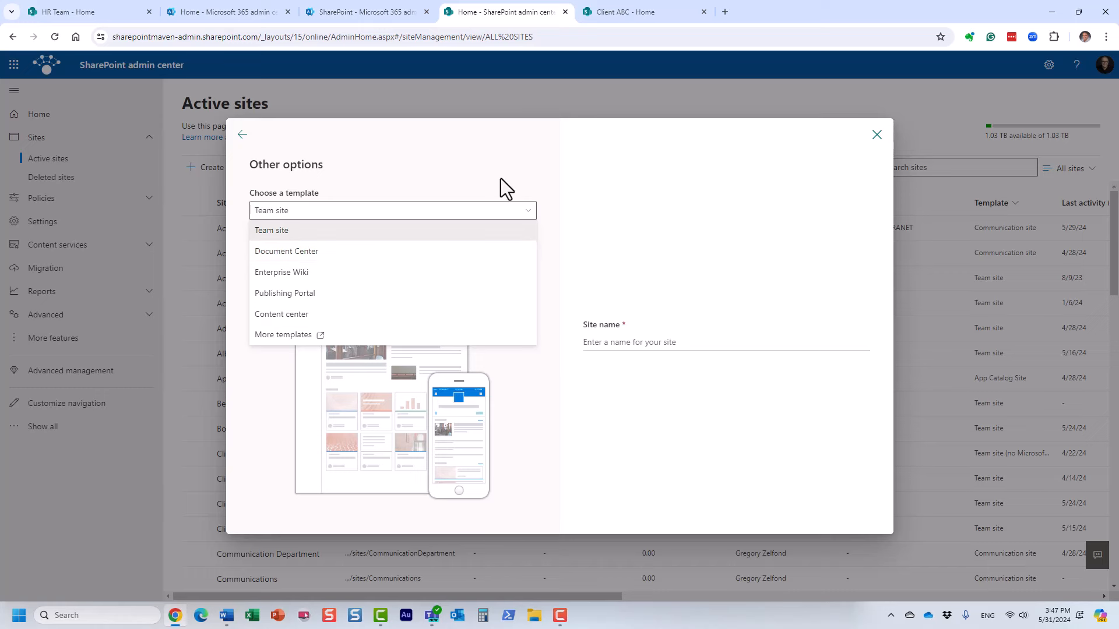
click(319, 231)
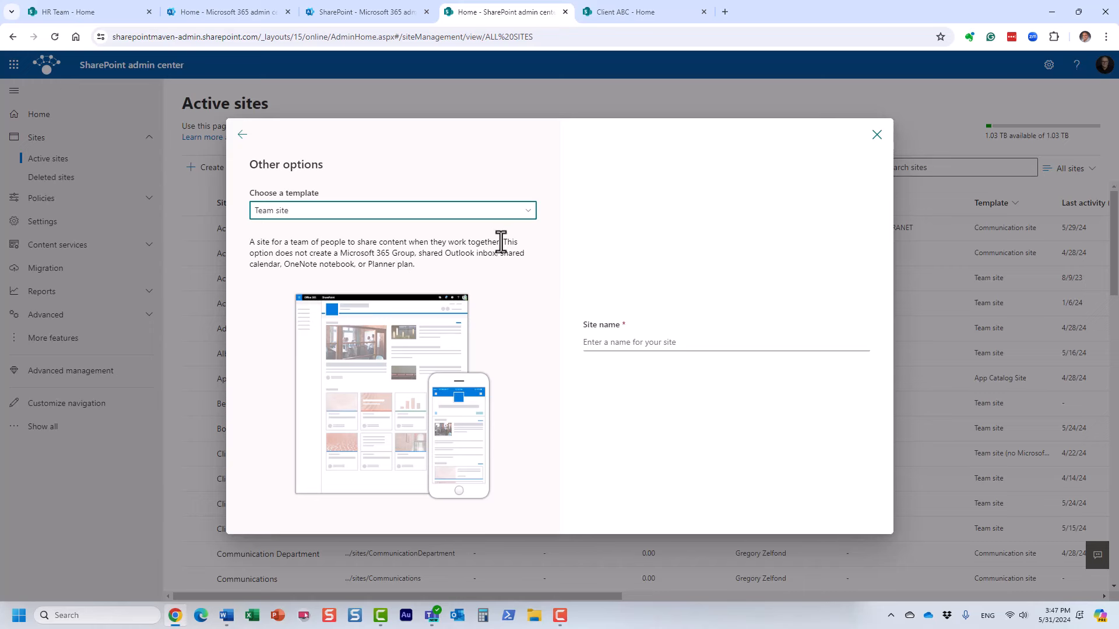
drag(503, 243, 414, 254)
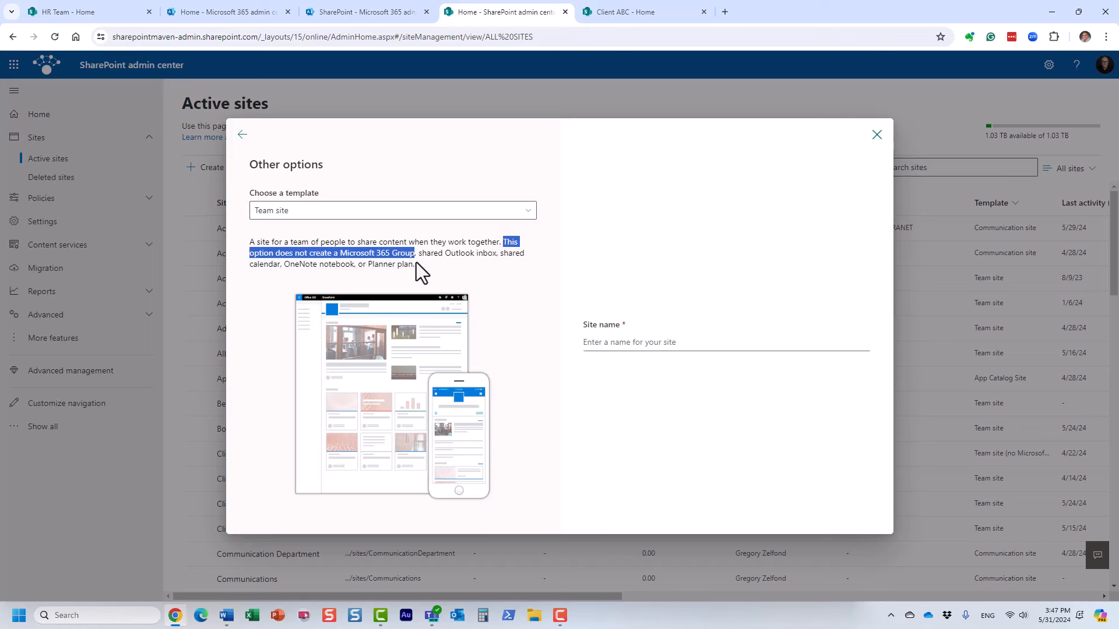
Name the site 'Client ABCDF', choose the primary administrator, and continue.
click(594, 344)
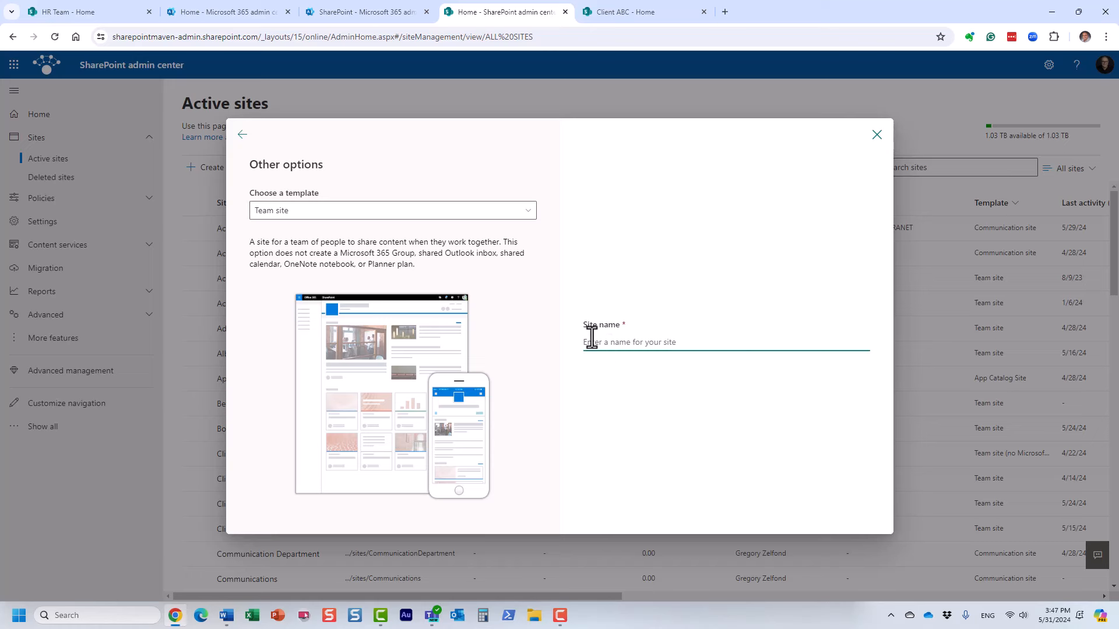
text(Client ABDF)
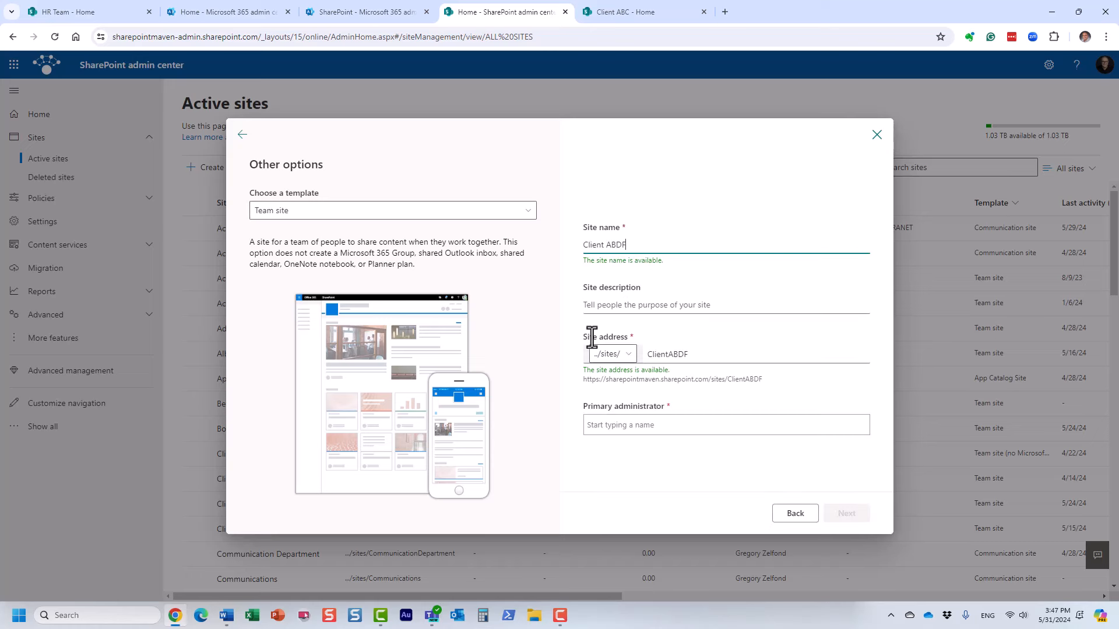
key(Left)
key(Left)
text(C)
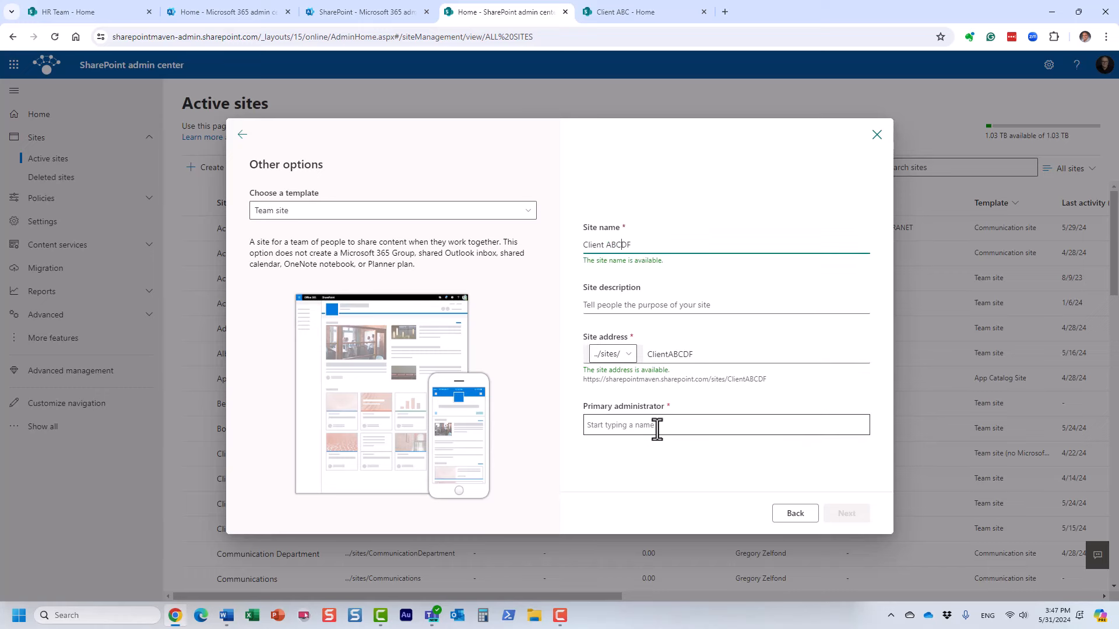
click(617, 426)
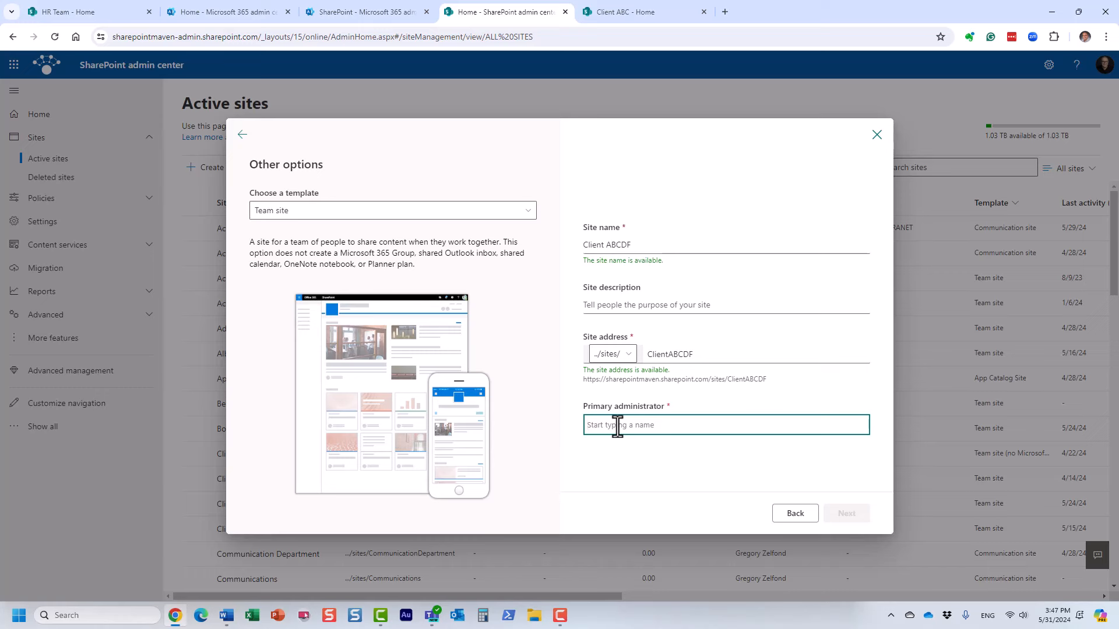
text(zelf)
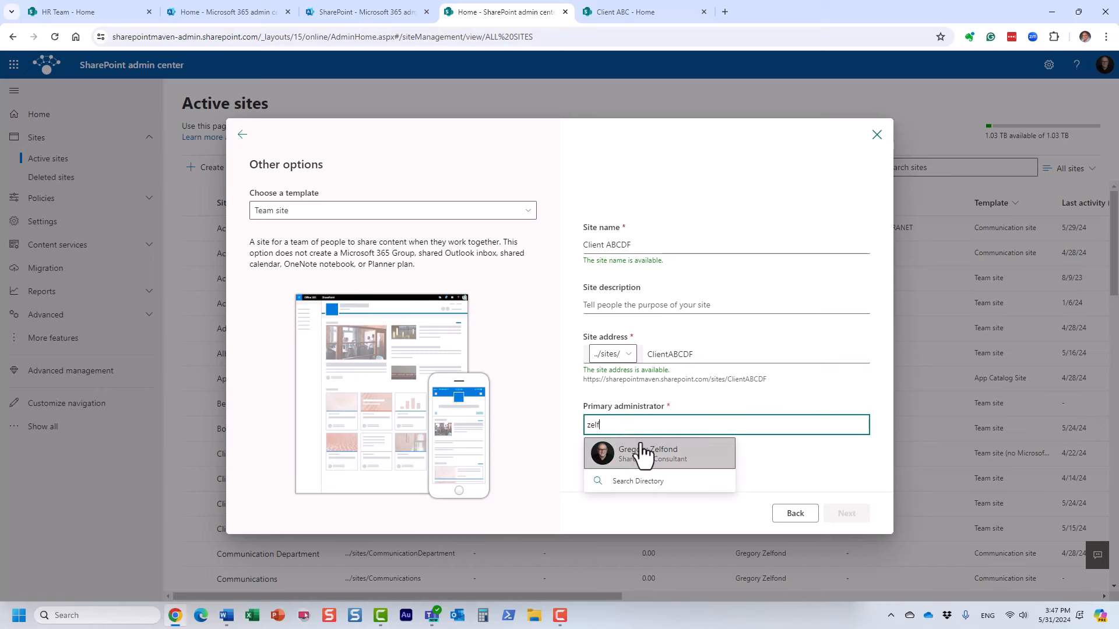
click(643, 452)
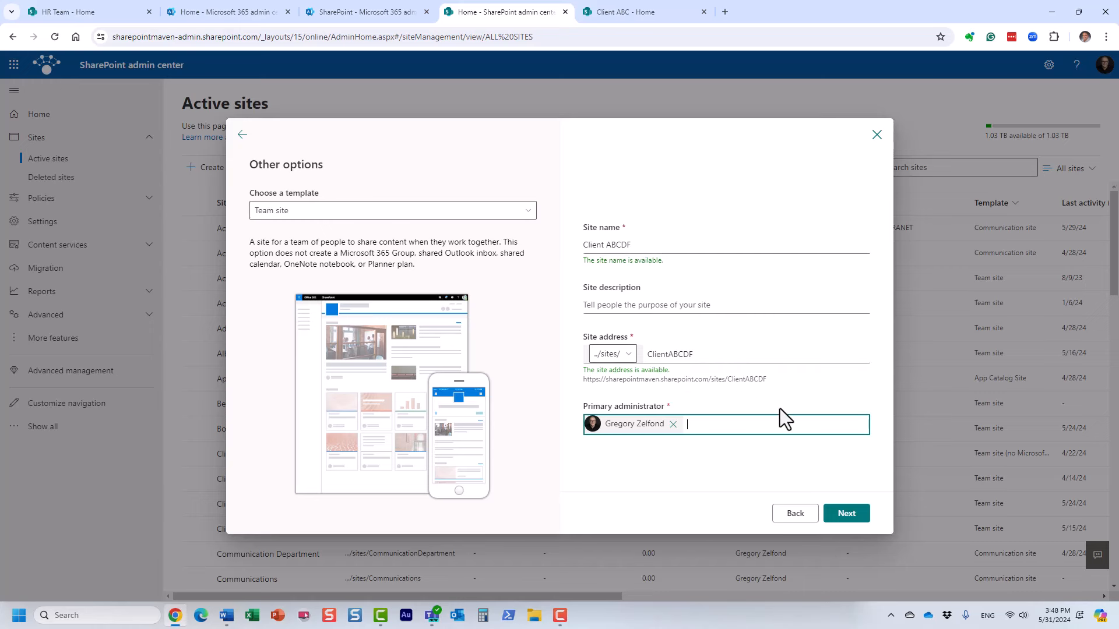
click(848, 516)
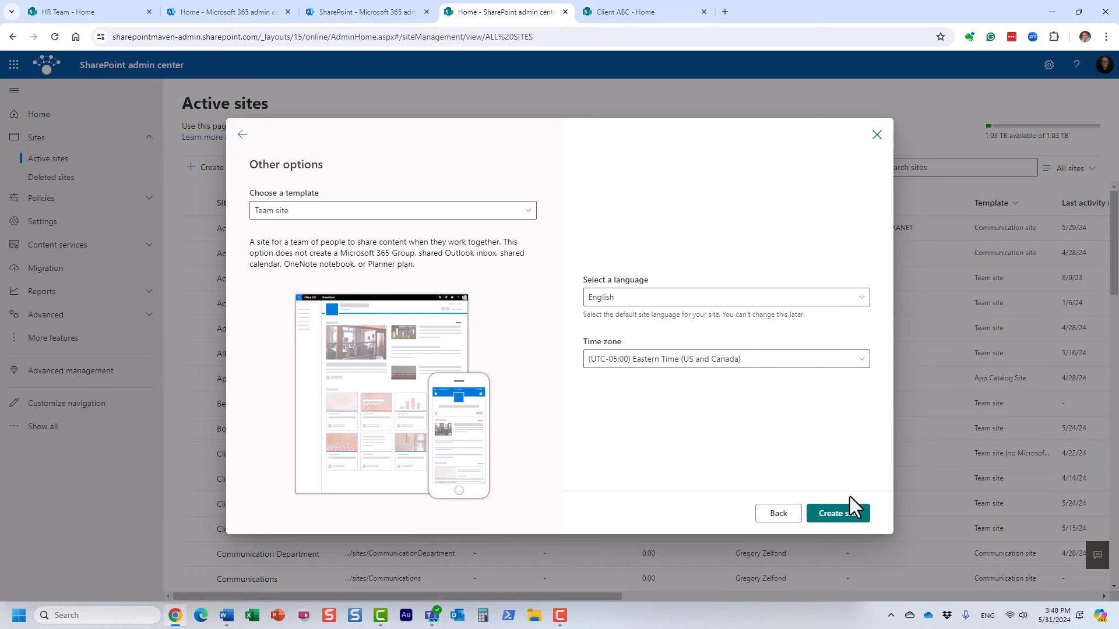
Finish creating the Client ABCDF site and open its home page, dismissing the site design suggestion.
click(847, 511)
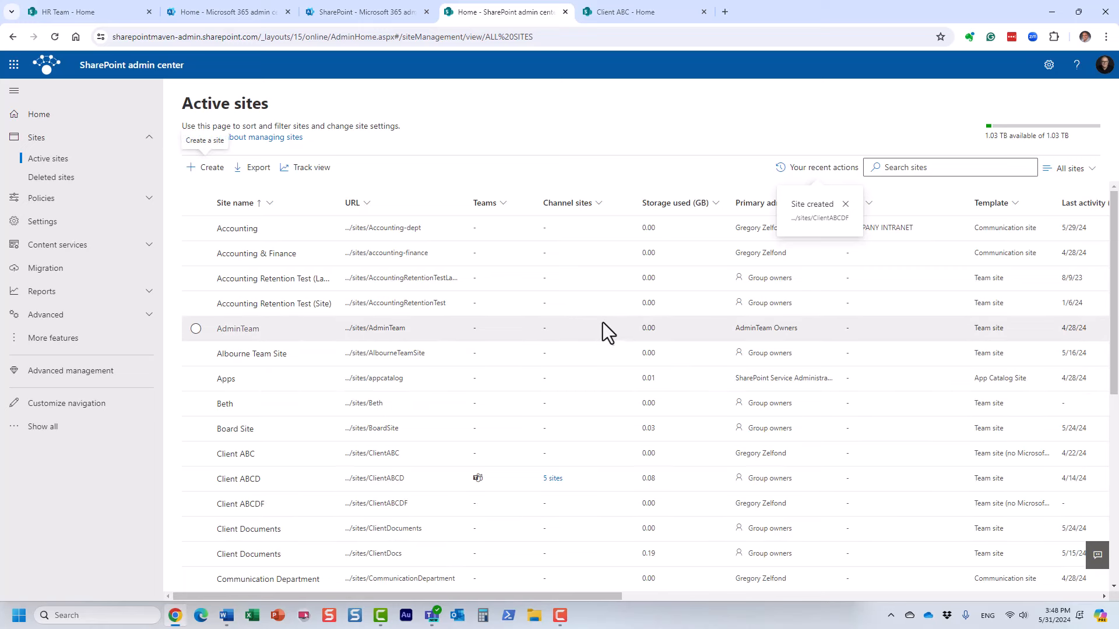
click(380, 504)
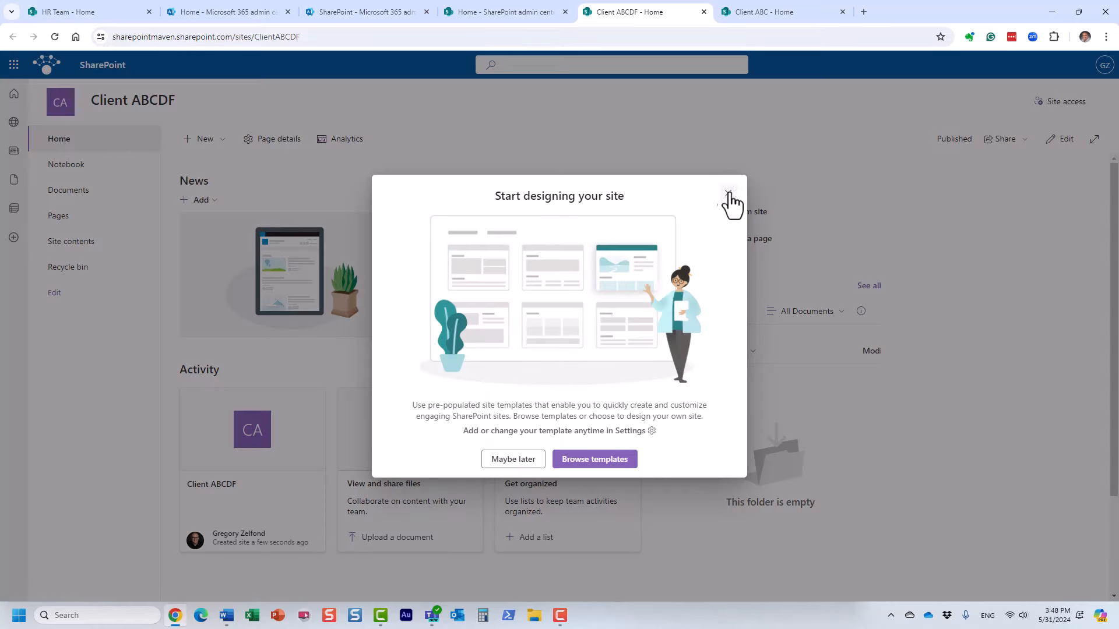
click(728, 193)
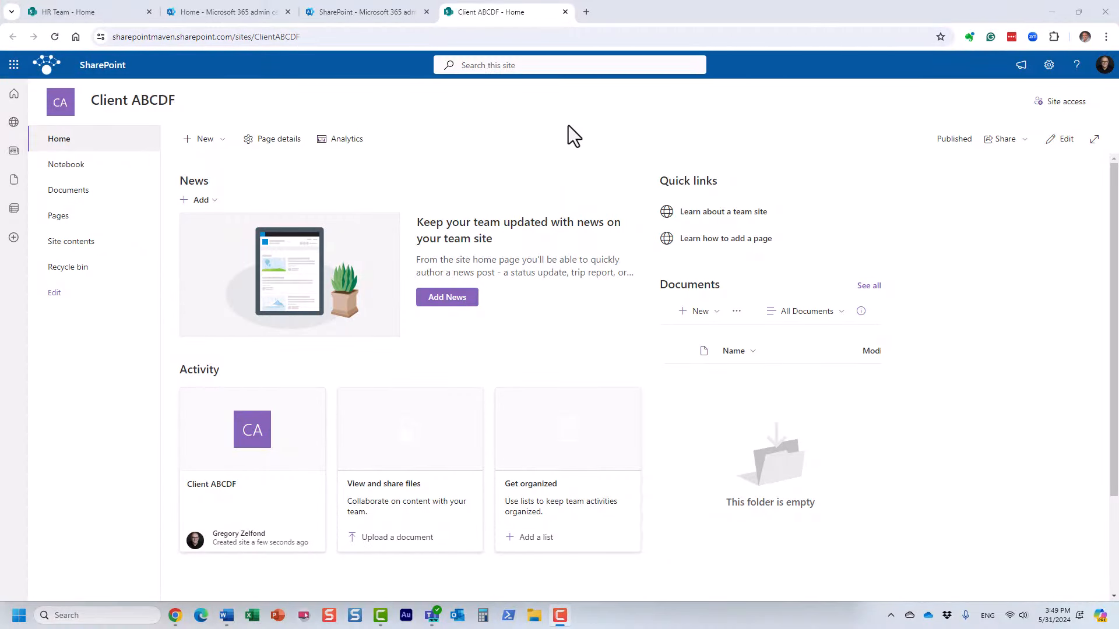
From the Microsoft 365 admin center, go to SharePoint Active sites and select Client ABCDF.
click(369, 12)
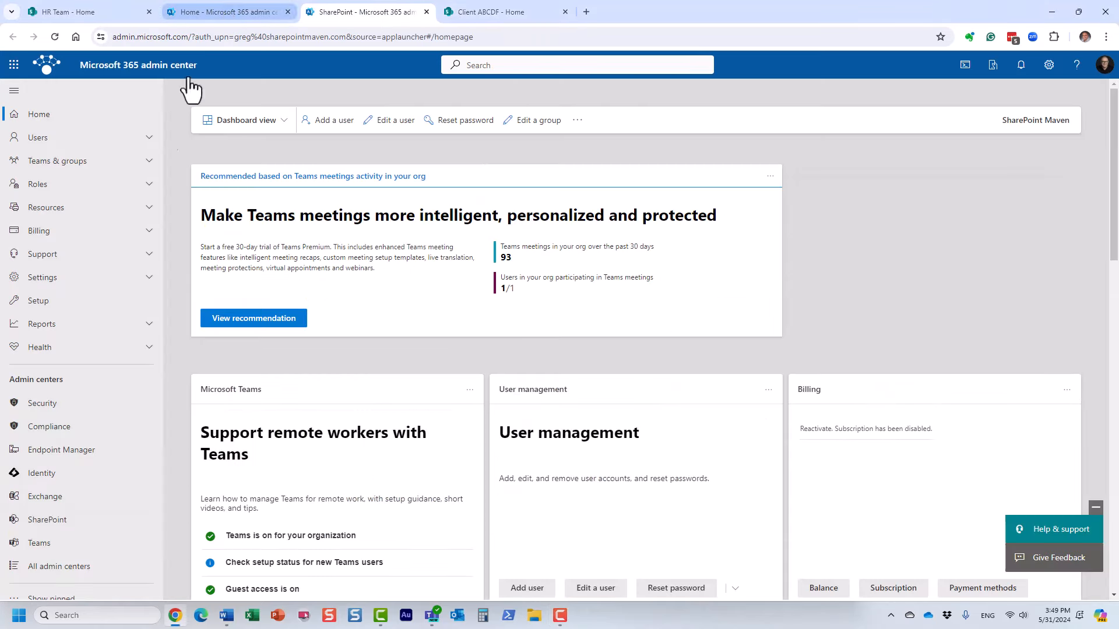
click(82, 520)
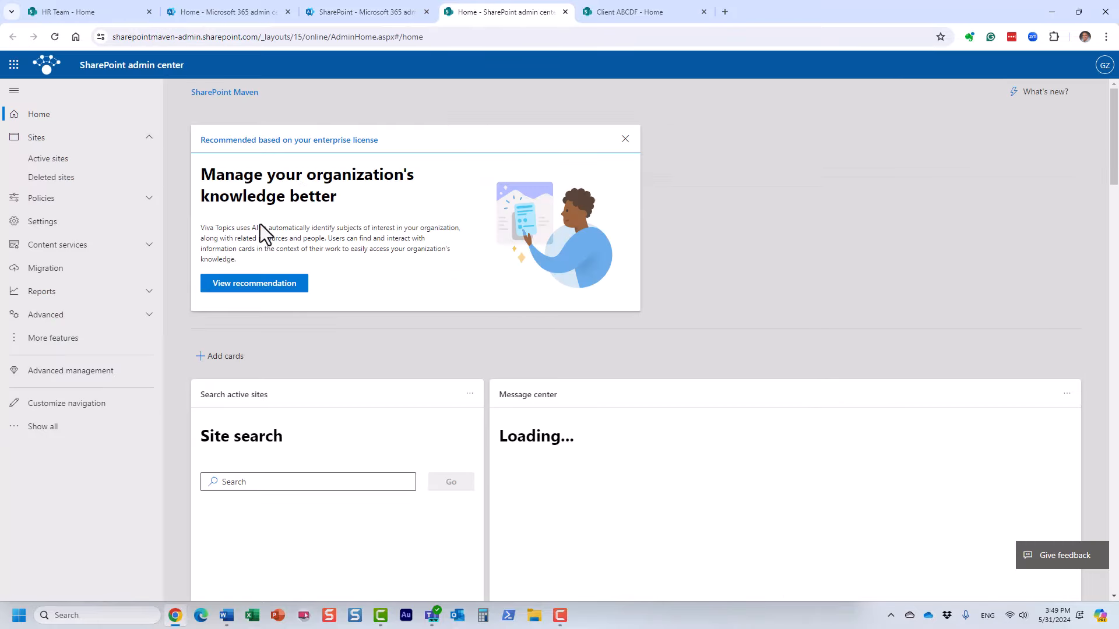
click(102, 177)
click(96, 158)
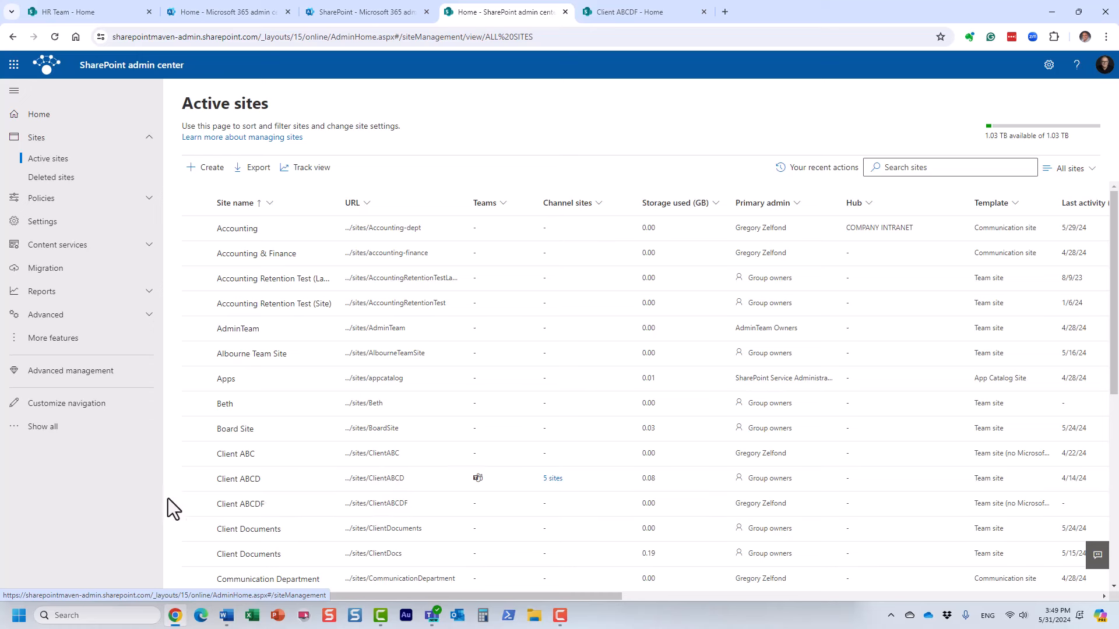
click(196, 504)
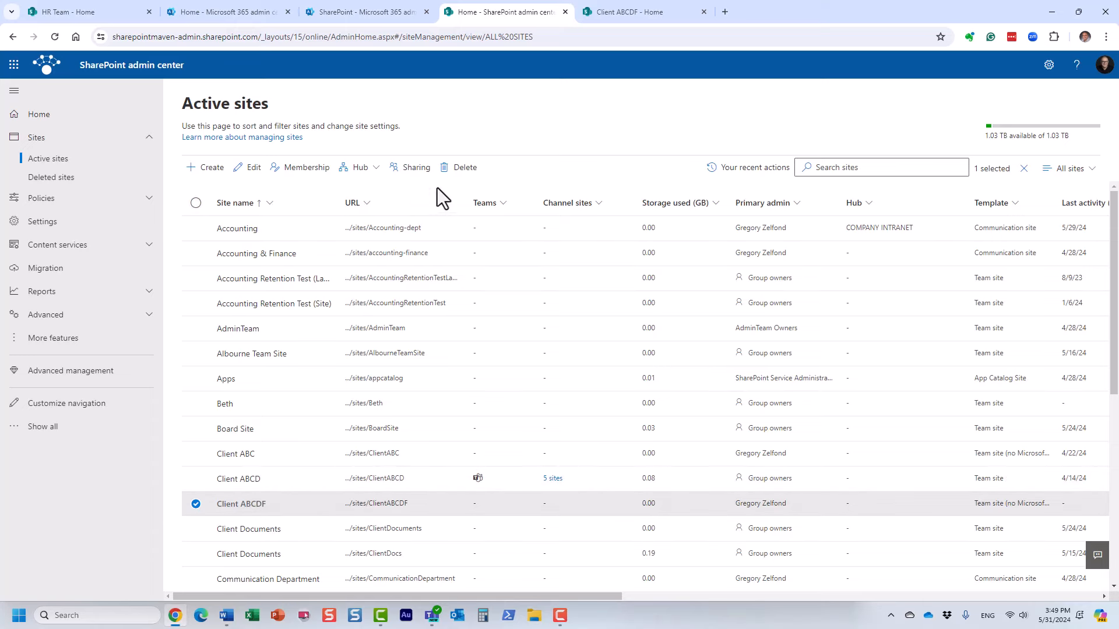
Set Client ABCDF's external sharing to New and existing guests and save it.
click(408, 170)
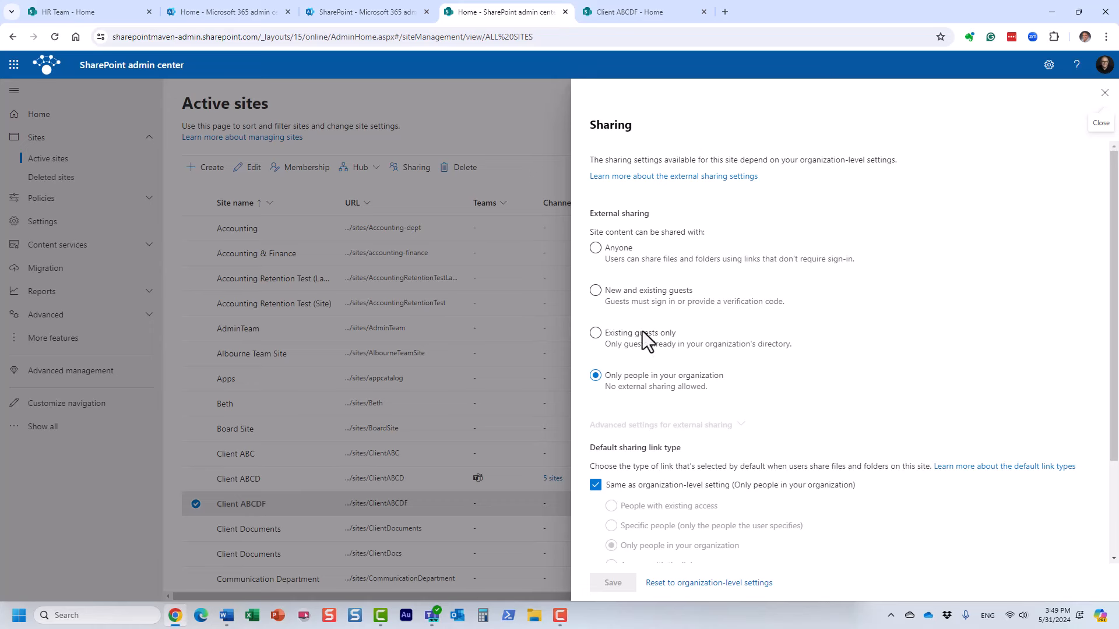
click(597, 292)
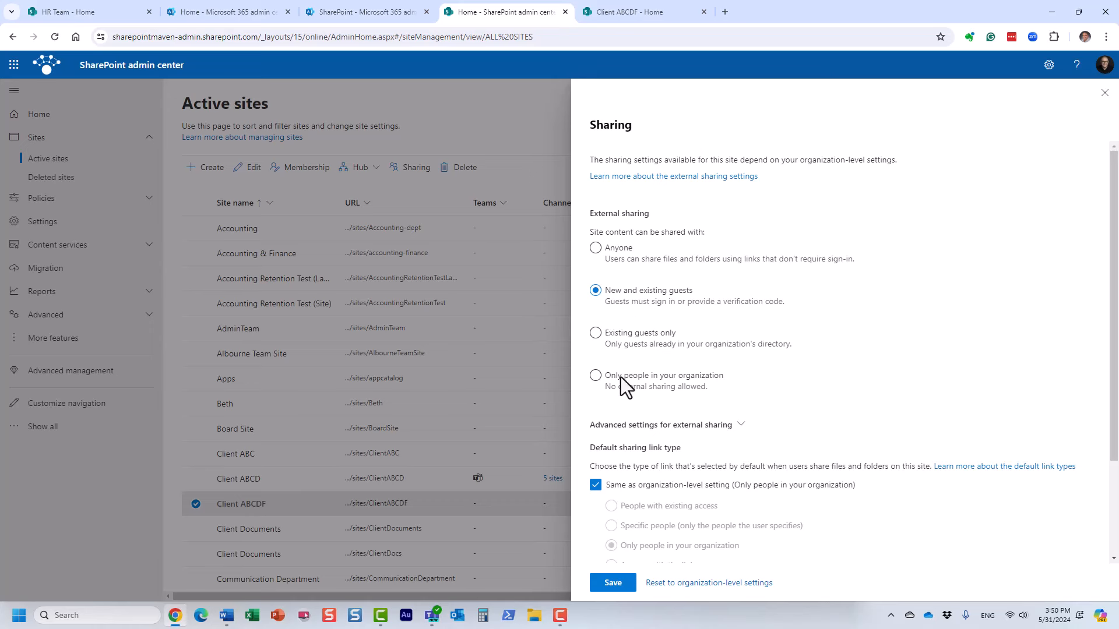
click(613, 583)
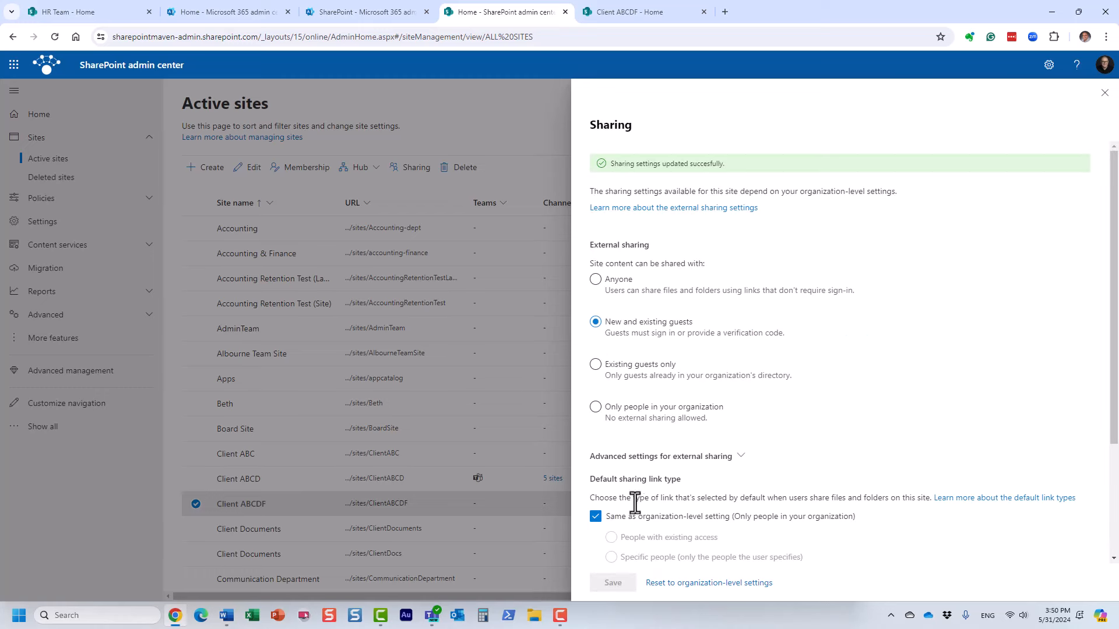
click(1104, 93)
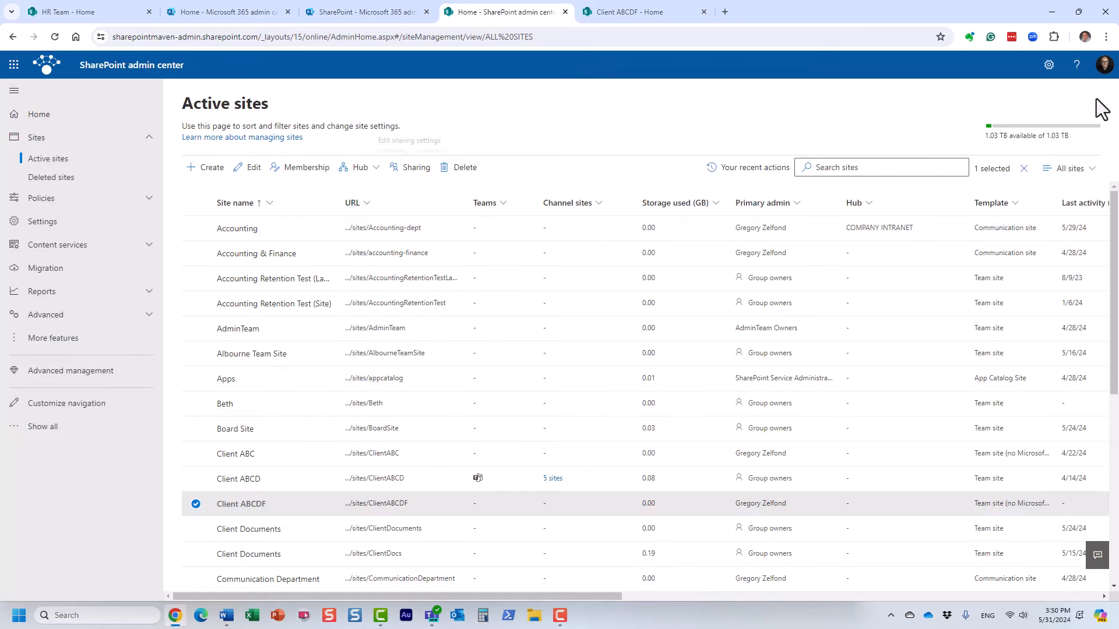
Review organization-wide sharing policies, leaving SharePoint and OneDrive external sharing at Anyone.
click(38, 199)
click(42, 219)
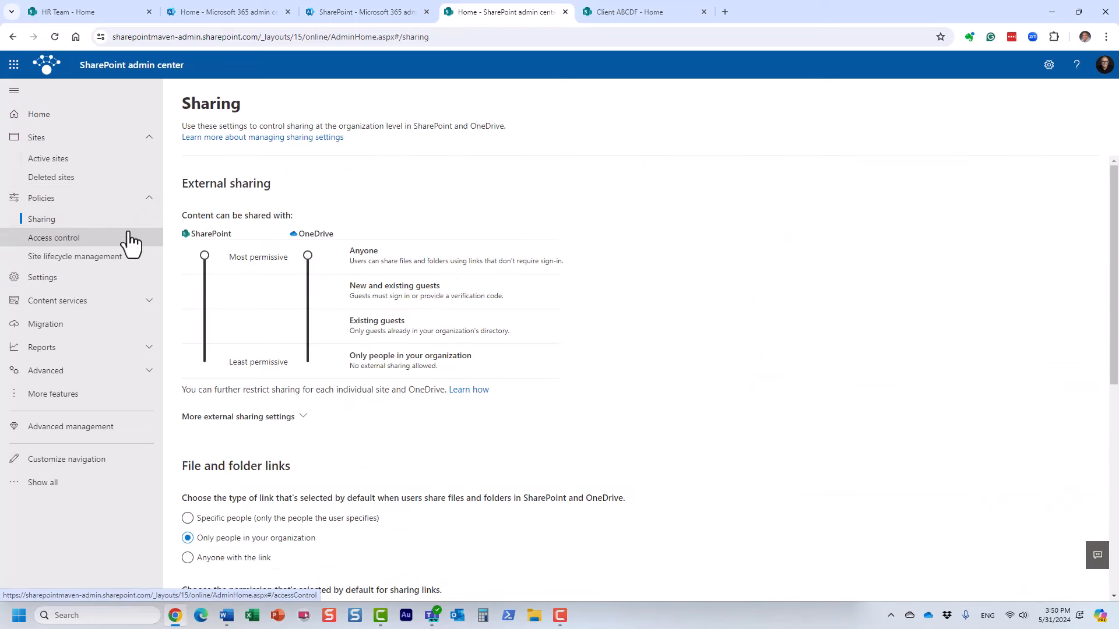
drag(204, 255, 208, 351)
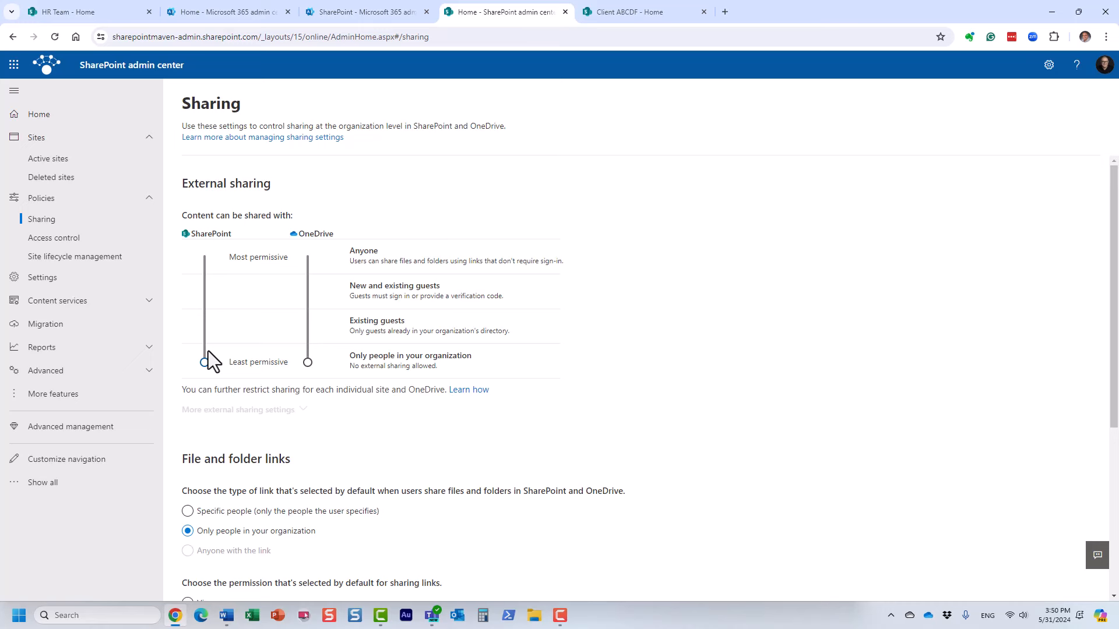
drag(208, 352, 214, 243)
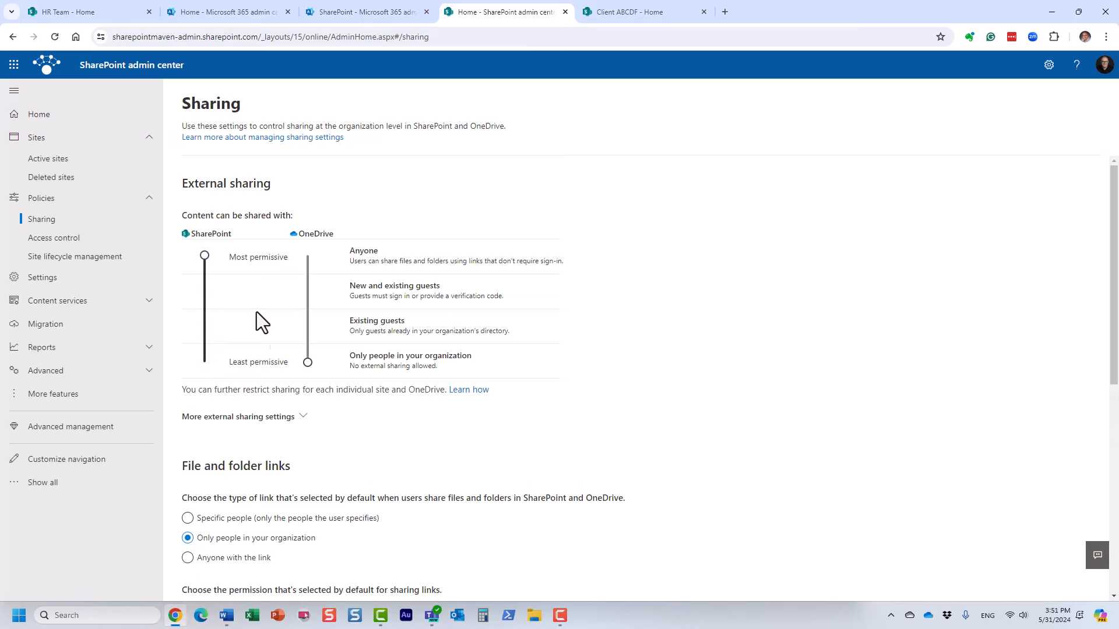
drag(308, 363, 307, 255)
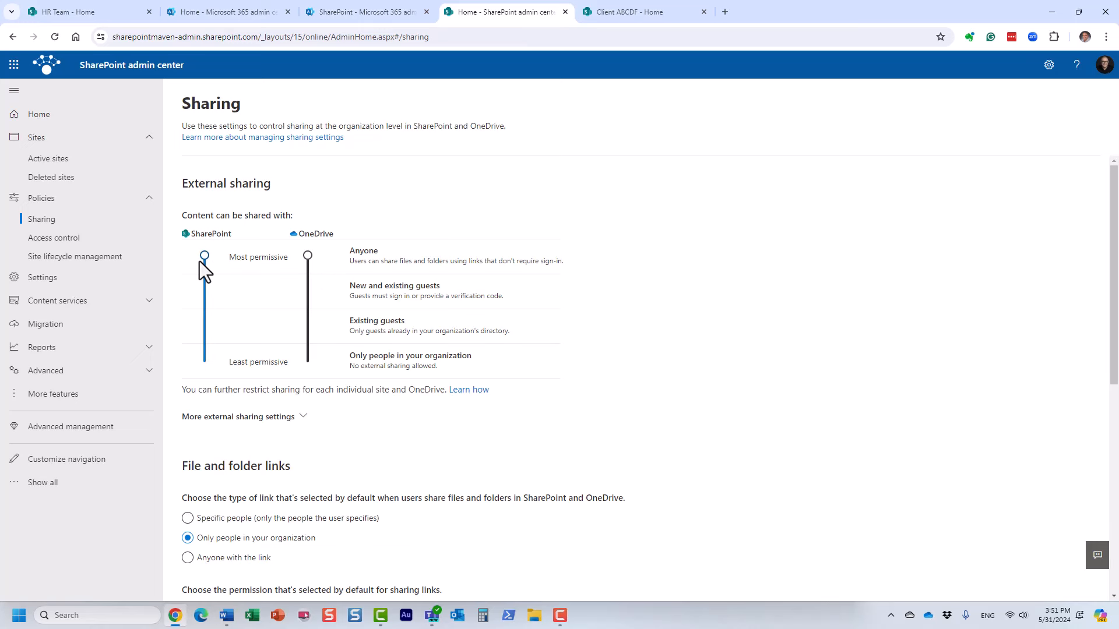
mouse_move(206, 255)
mouse_down()
mouse_move(221, 345)
mouse_move(217, 250)
mouse_up()
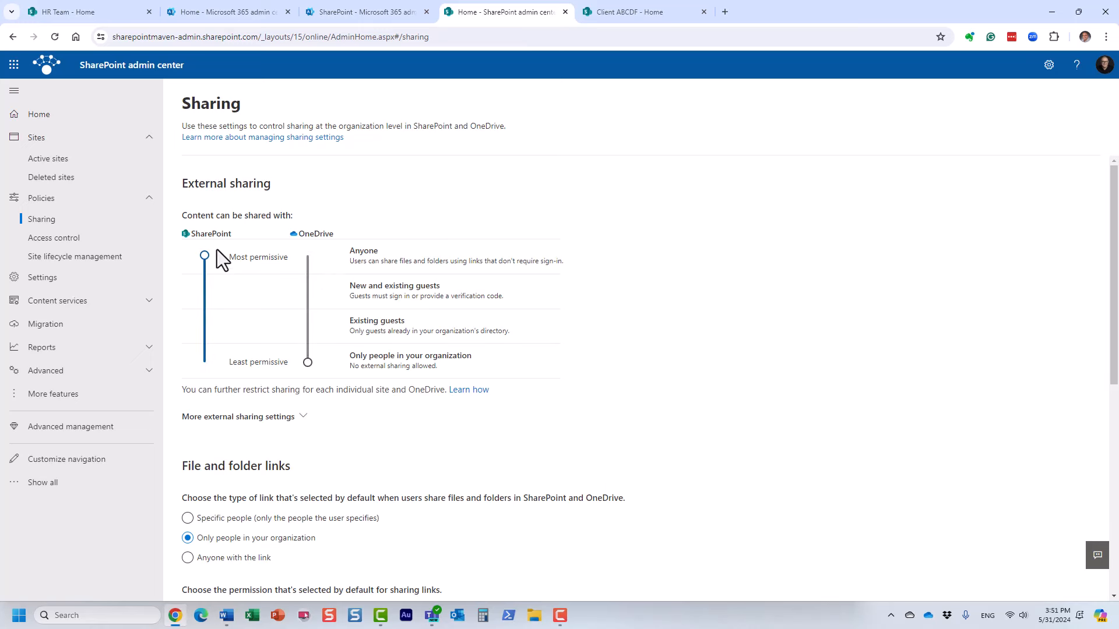
drag(308, 362, 304, 247)
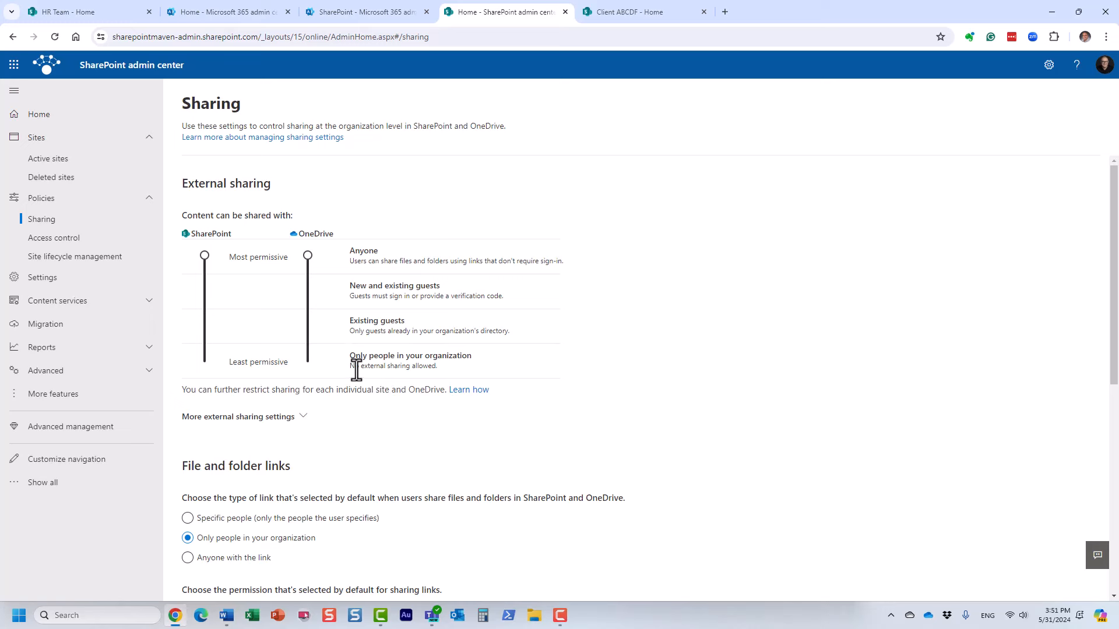
scroll(362, 320, down, 7)
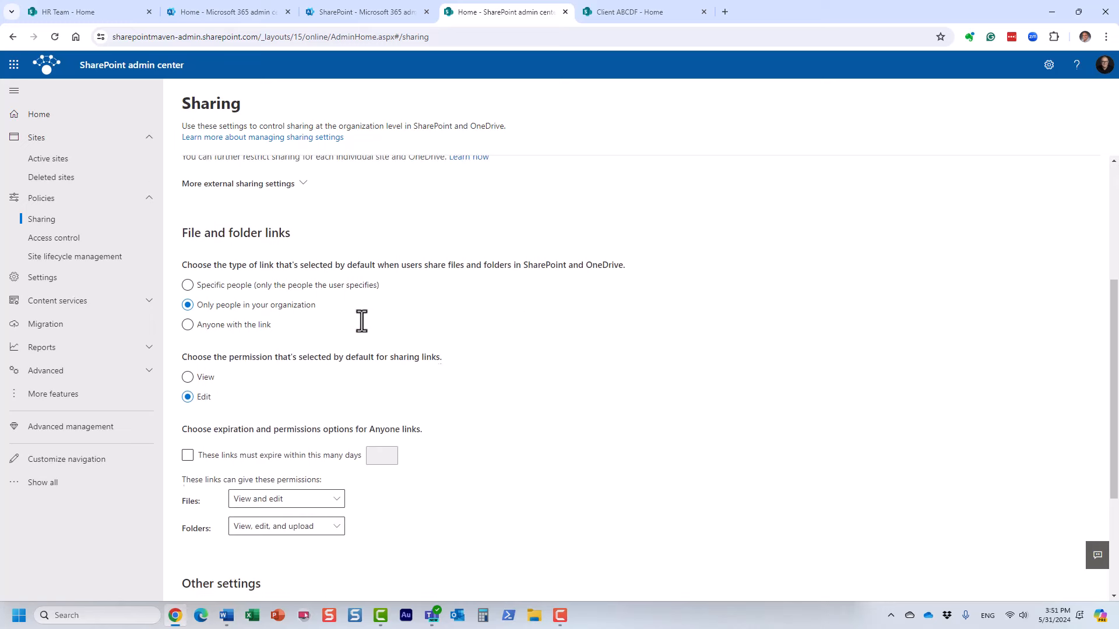
scroll(373, 359, up, 7)
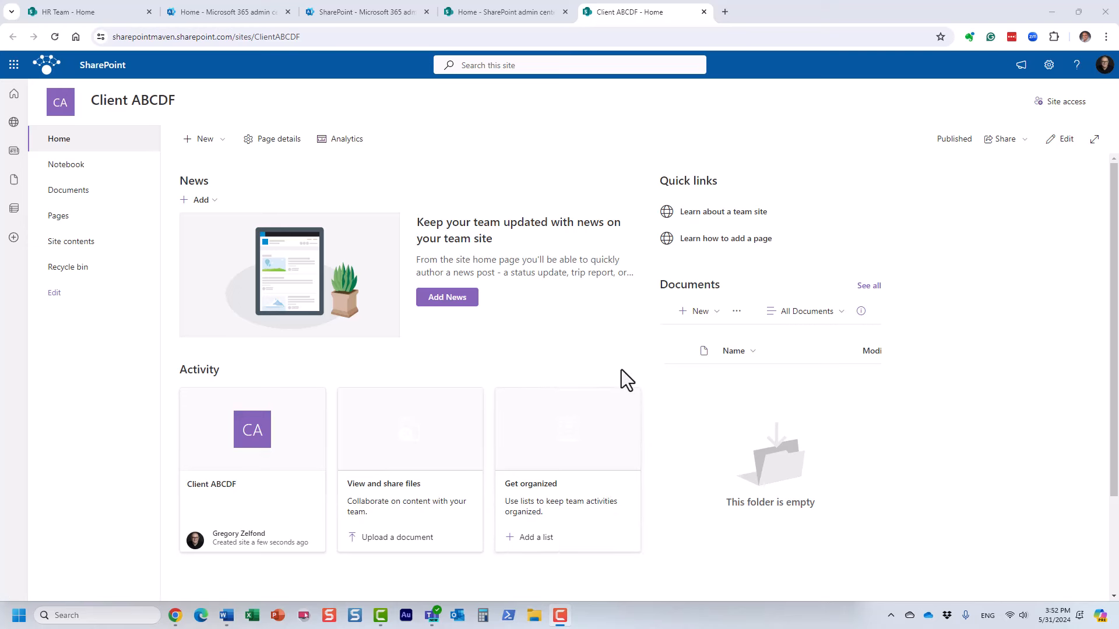
Change the home page section to three columns and move Quick links into column 3.
click(1058, 142)
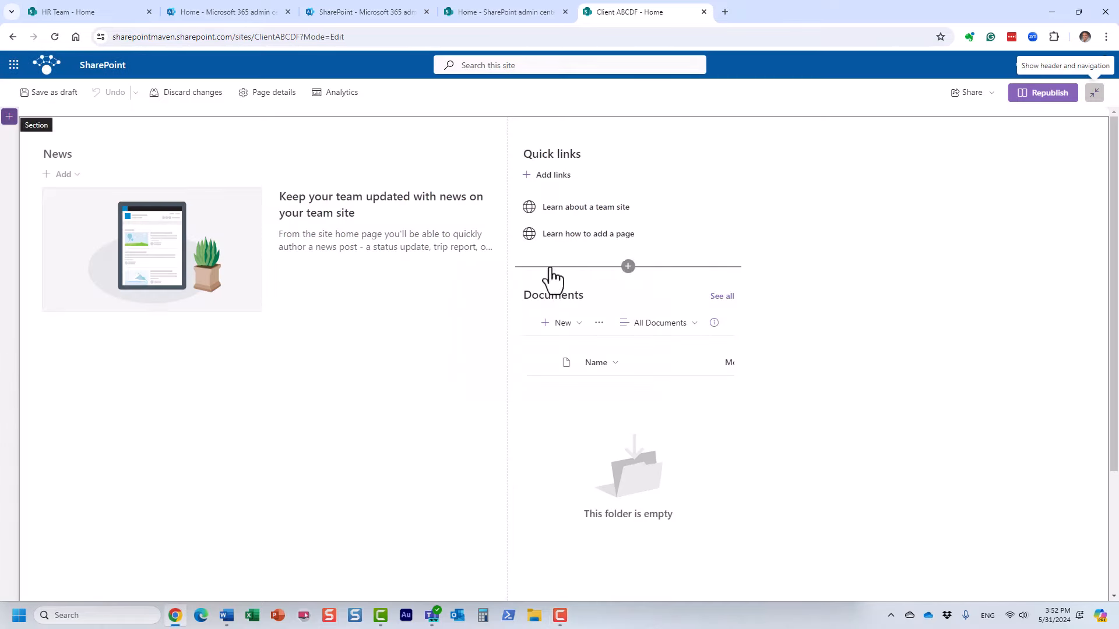
click(10, 134)
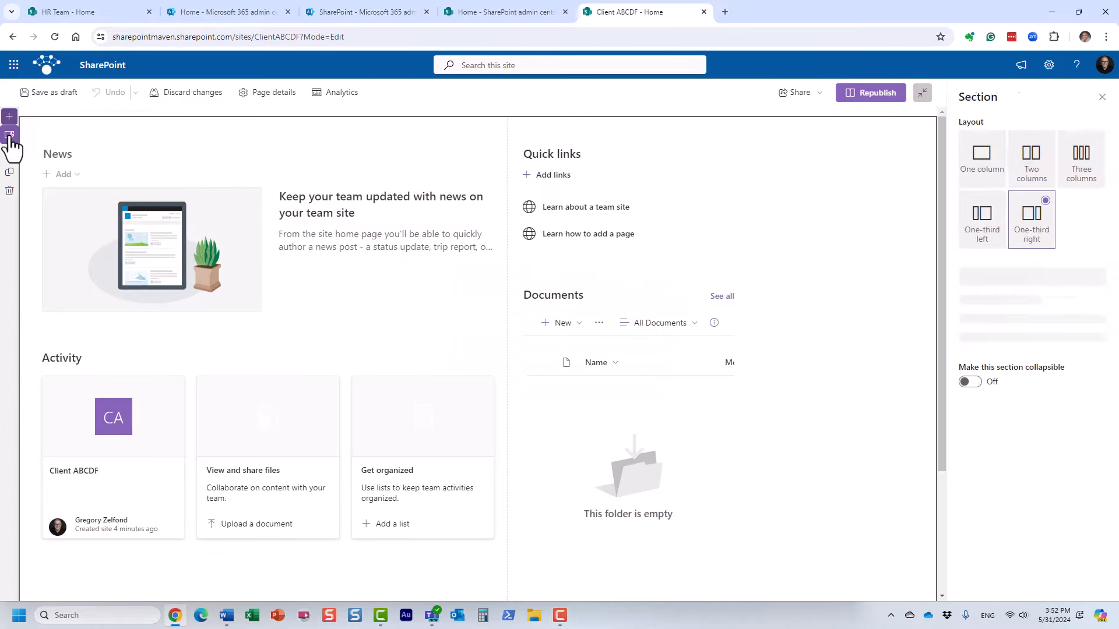
click(1089, 156)
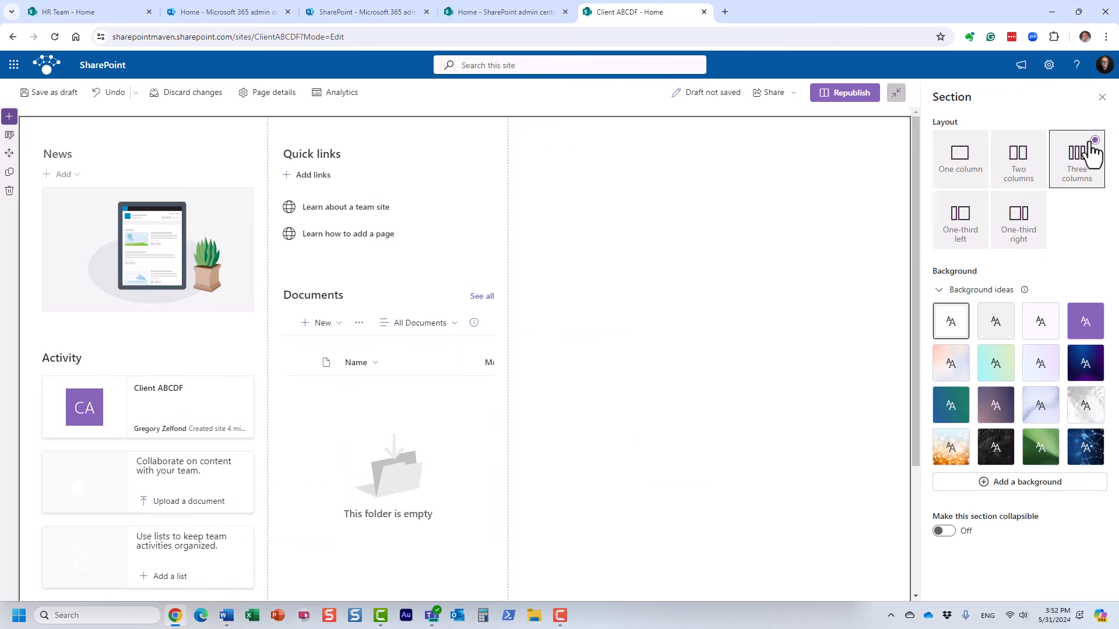
click(1102, 97)
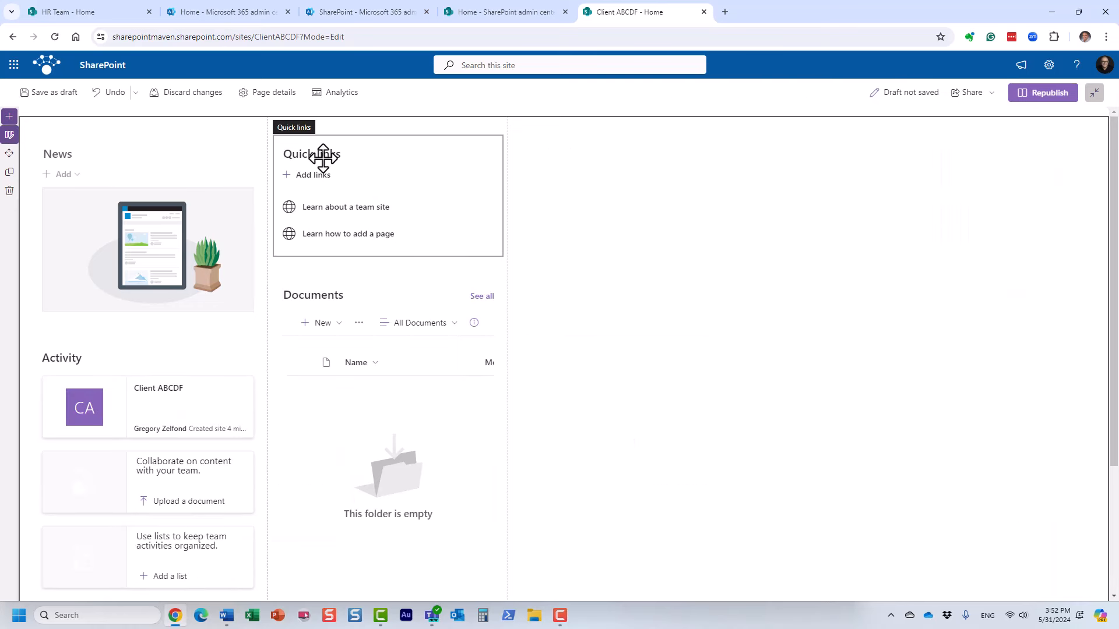
drag(320, 155, 612, 155)
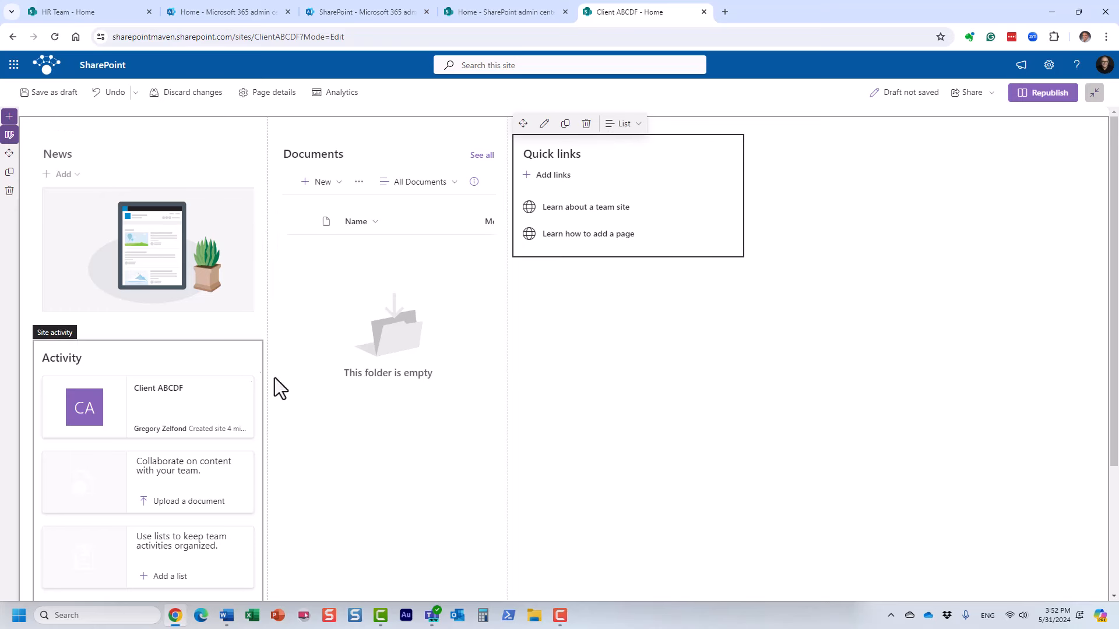
Delete the Activity web part and republish the home page.
click(74, 358)
click(105, 320)
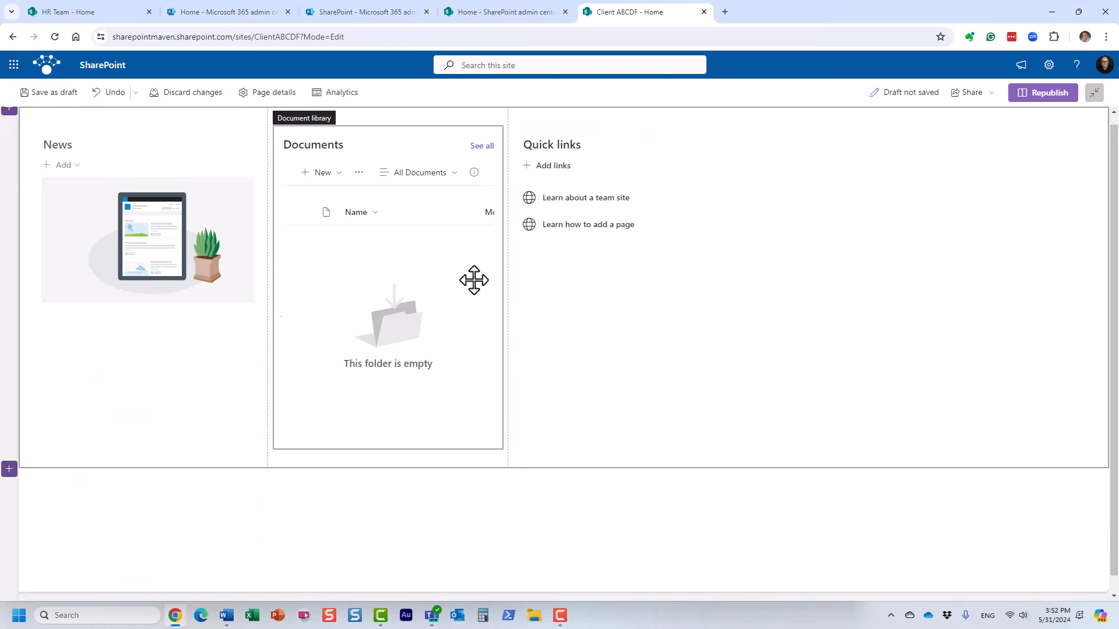
click(1053, 95)
click(984, 201)
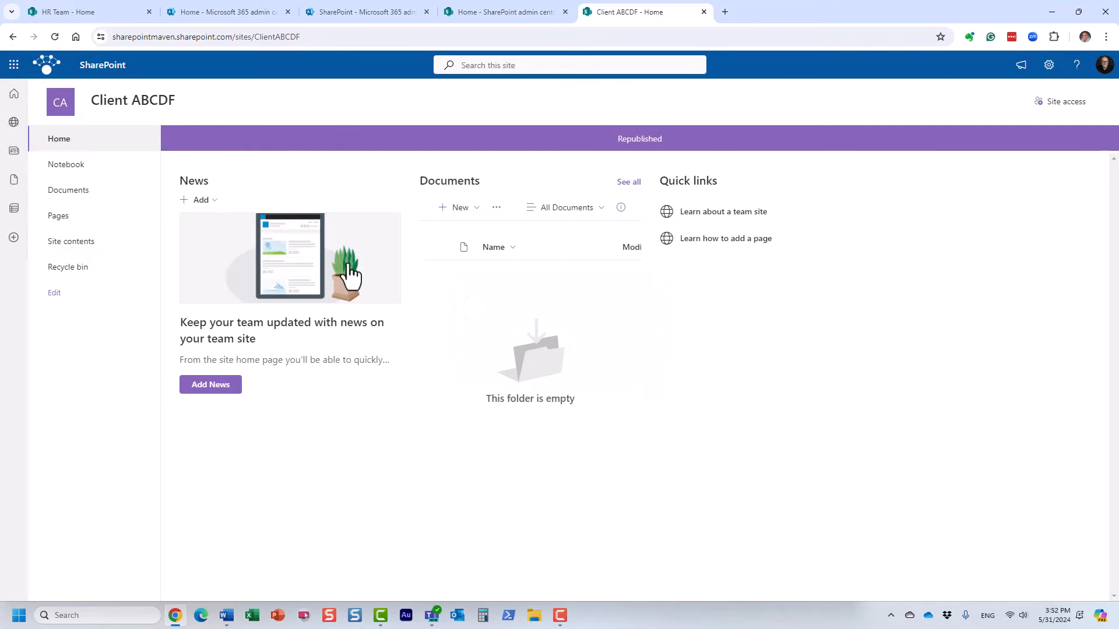
Remove the Site contents, Pages and Notebook links from the site navigation.
click(57, 293)
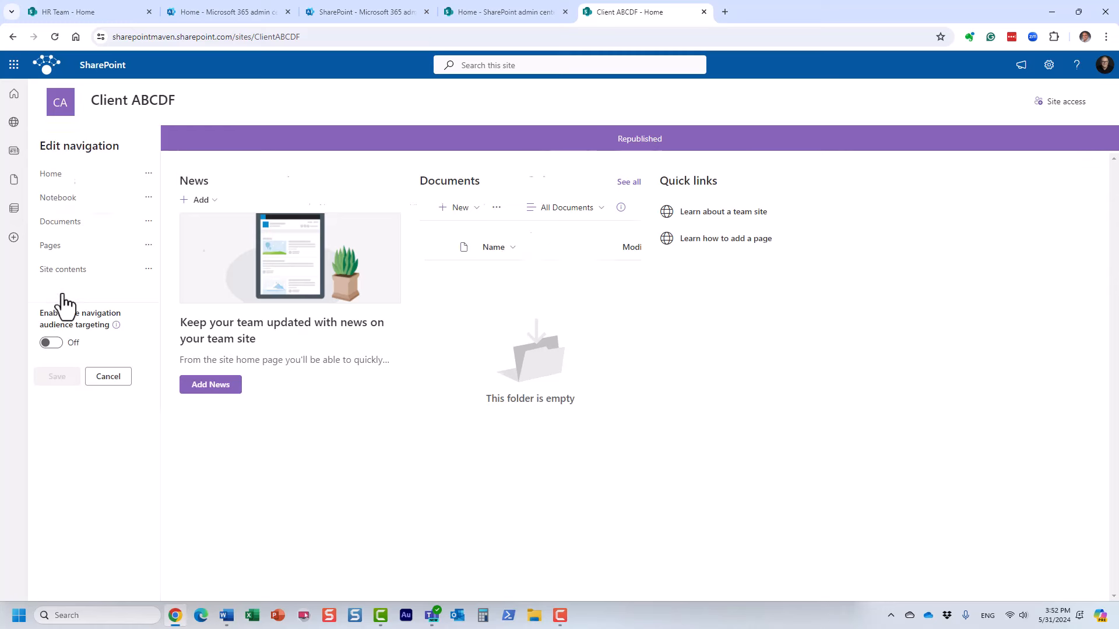
click(150, 272)
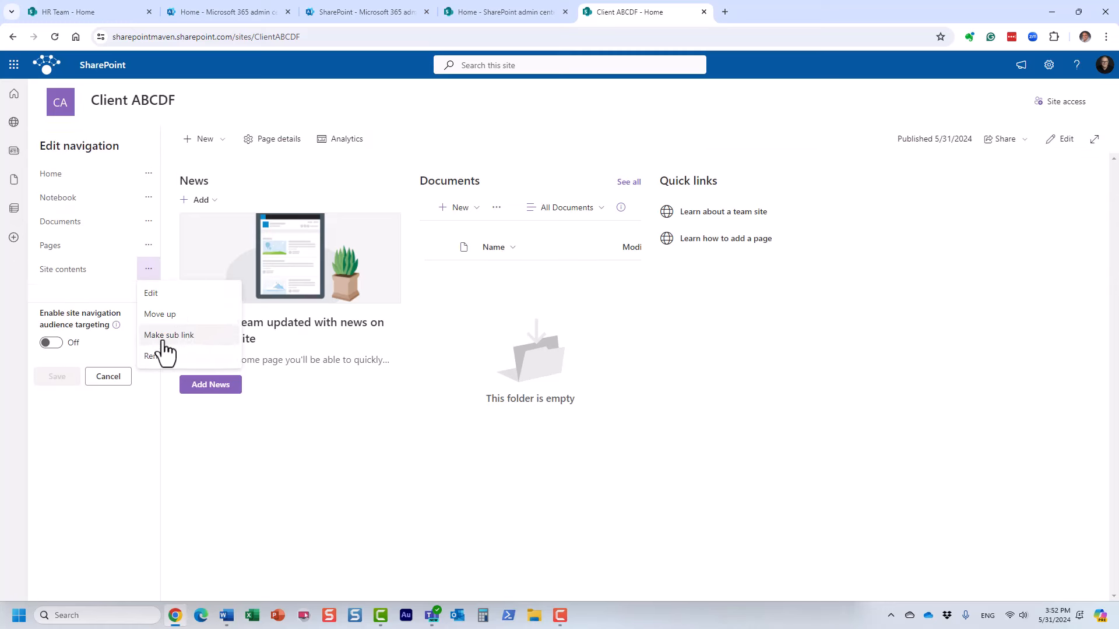
click(155, 353)
click(153, 248)
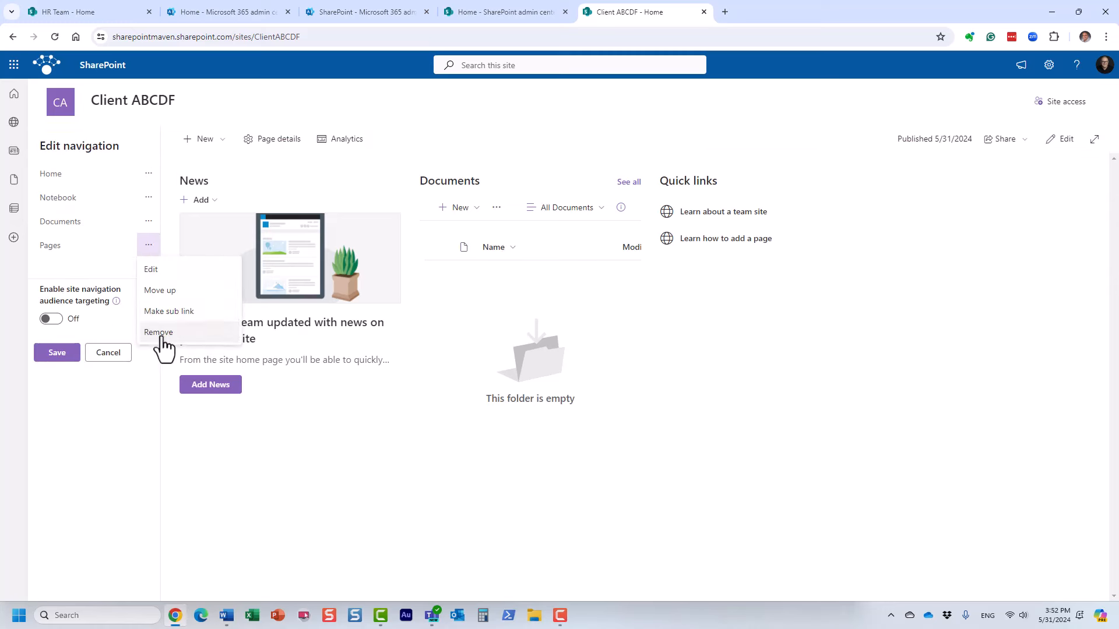
click(155, 329)
click(148, 198)
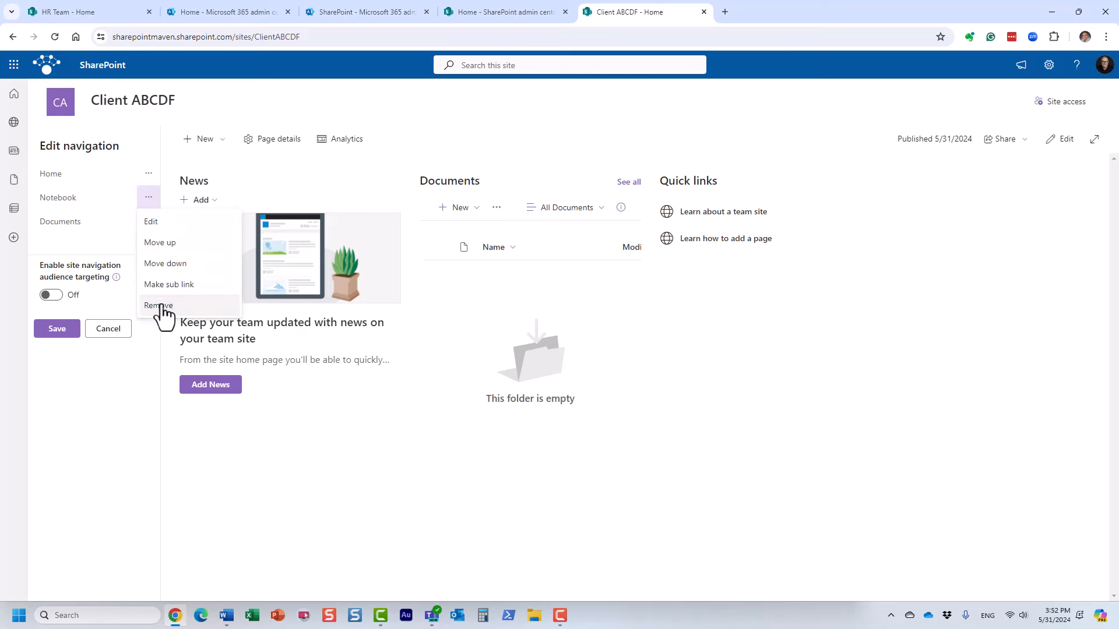
click(155, 305)
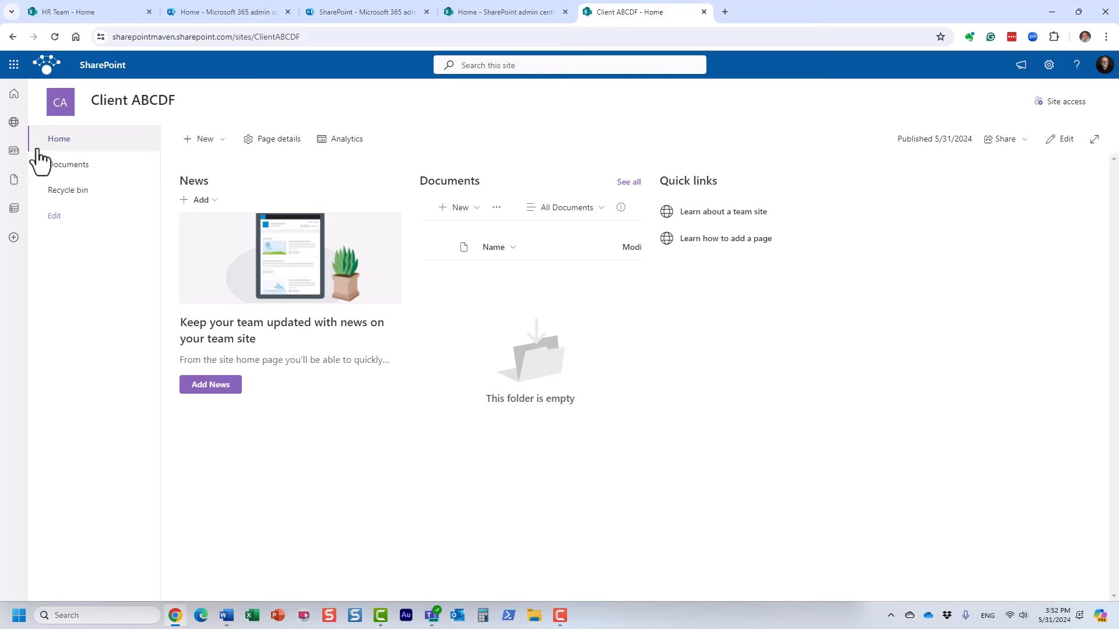
Apply the Red theme to the Client ABCDF site.
click(1049, 65)
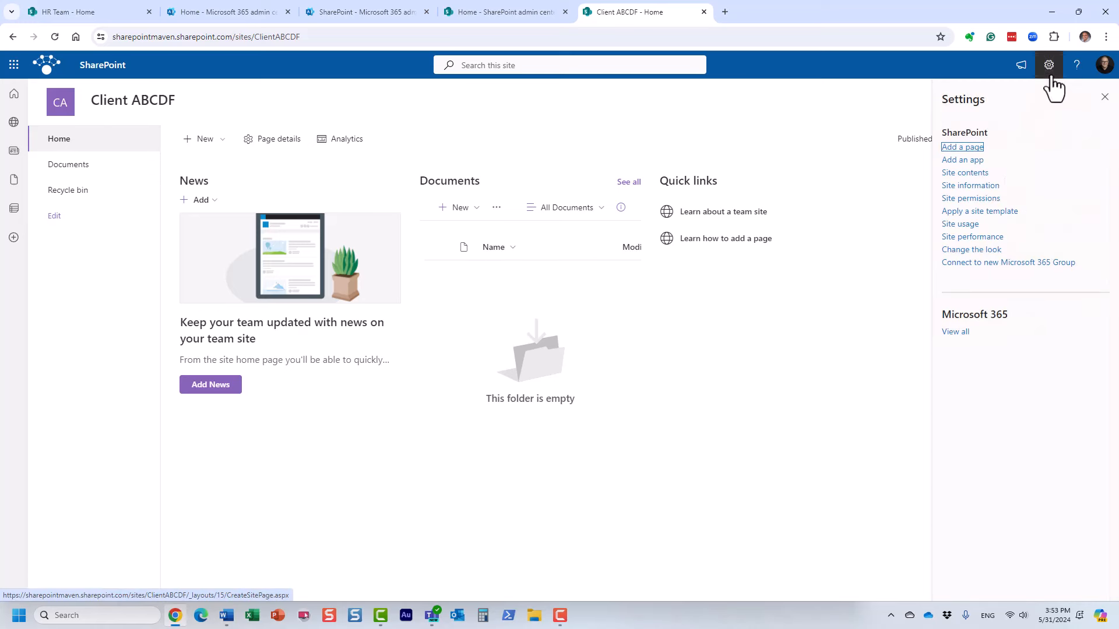
click(991, 250)
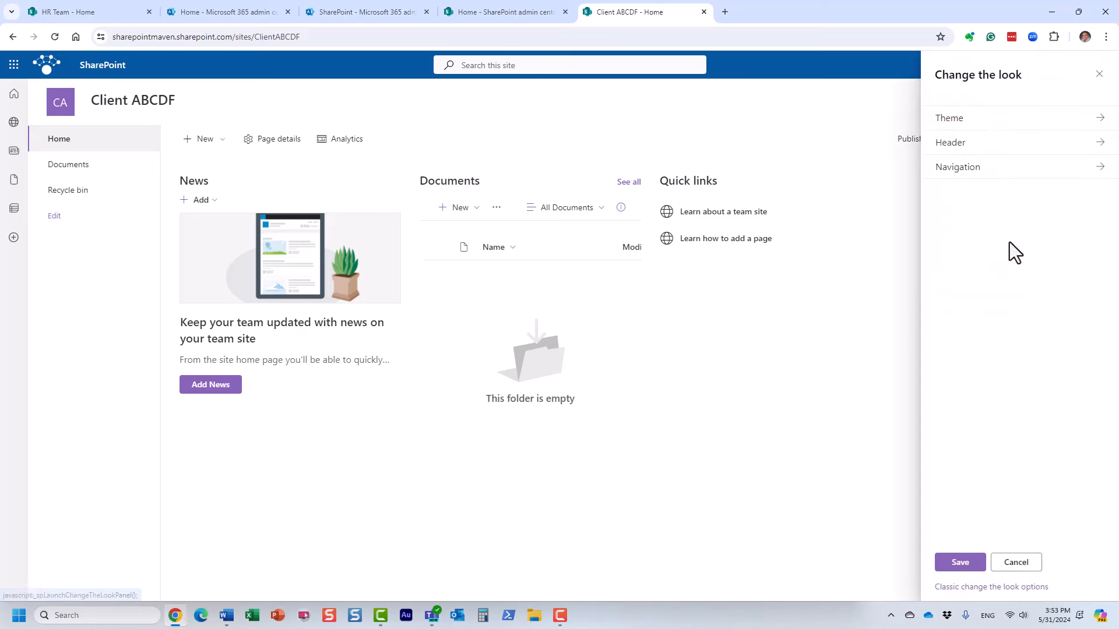
click(961, 121)
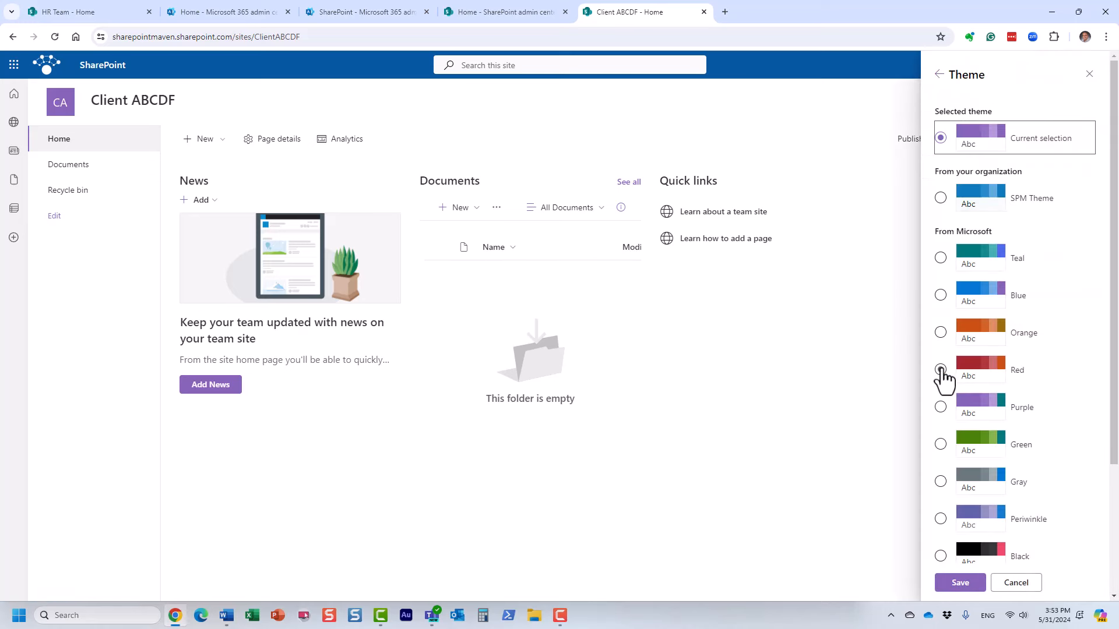
click(941, 369)
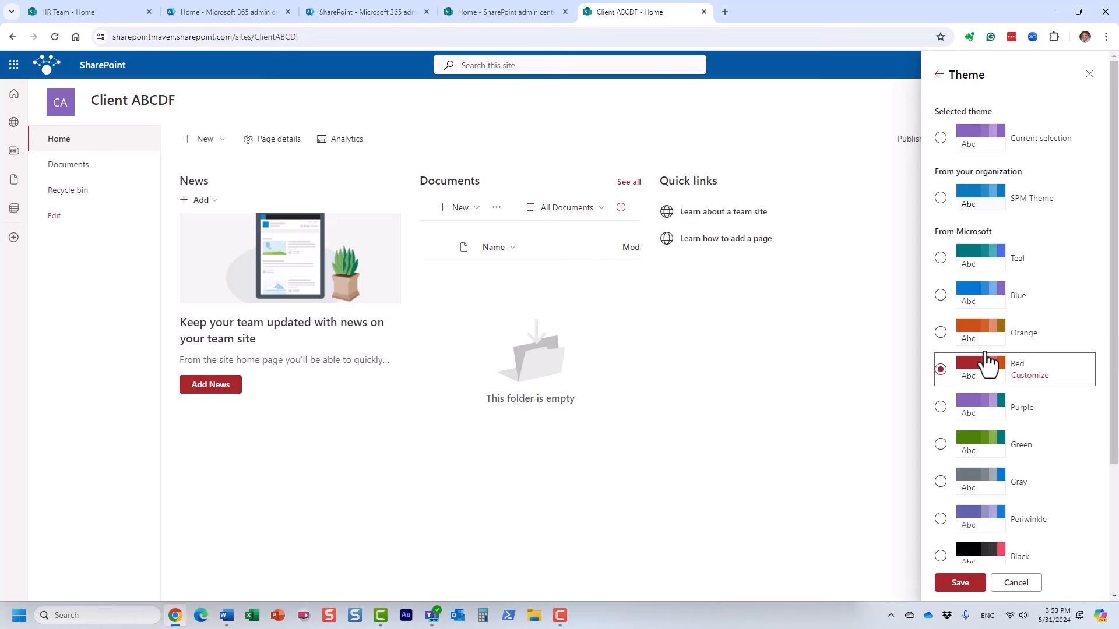
click(951, 585)
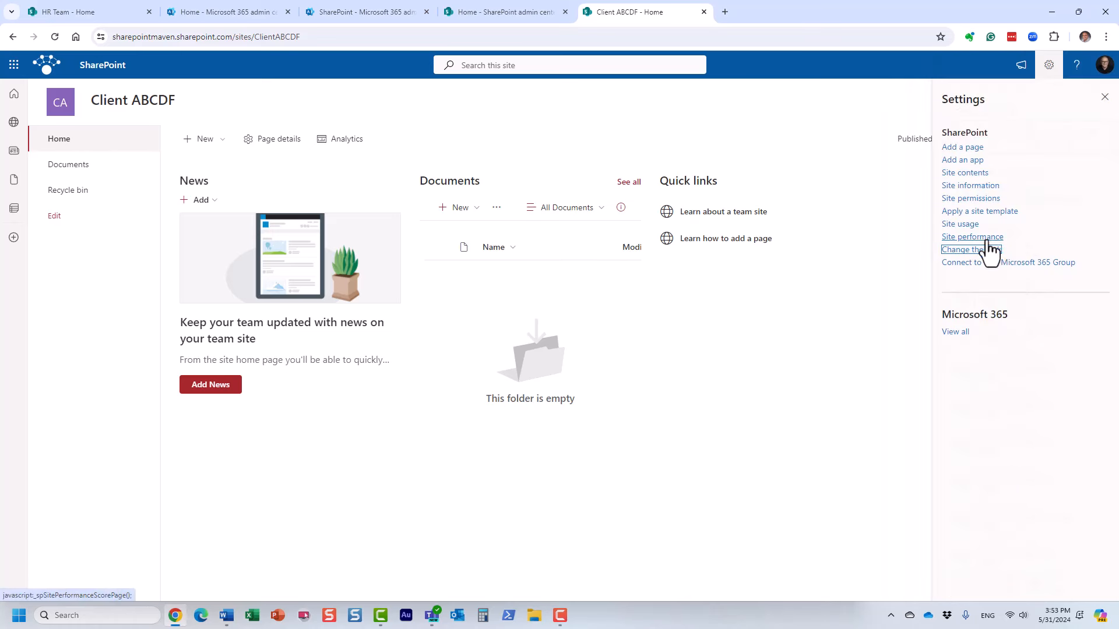
Give the site header a dark red background.
click(989, 250)
click(950, 147)
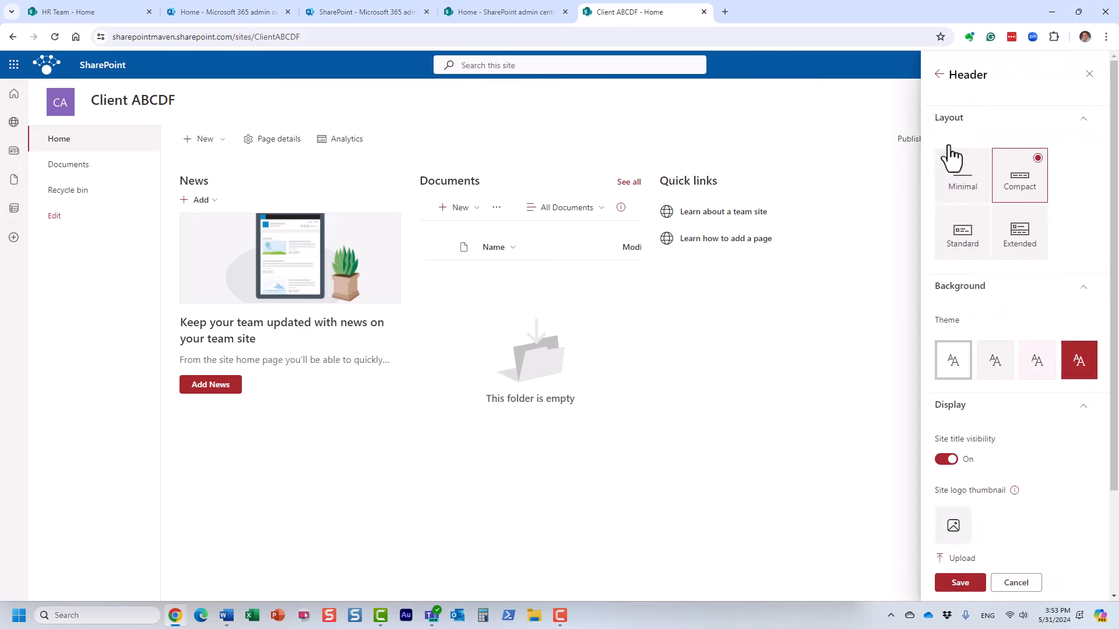
click(1079, 375)
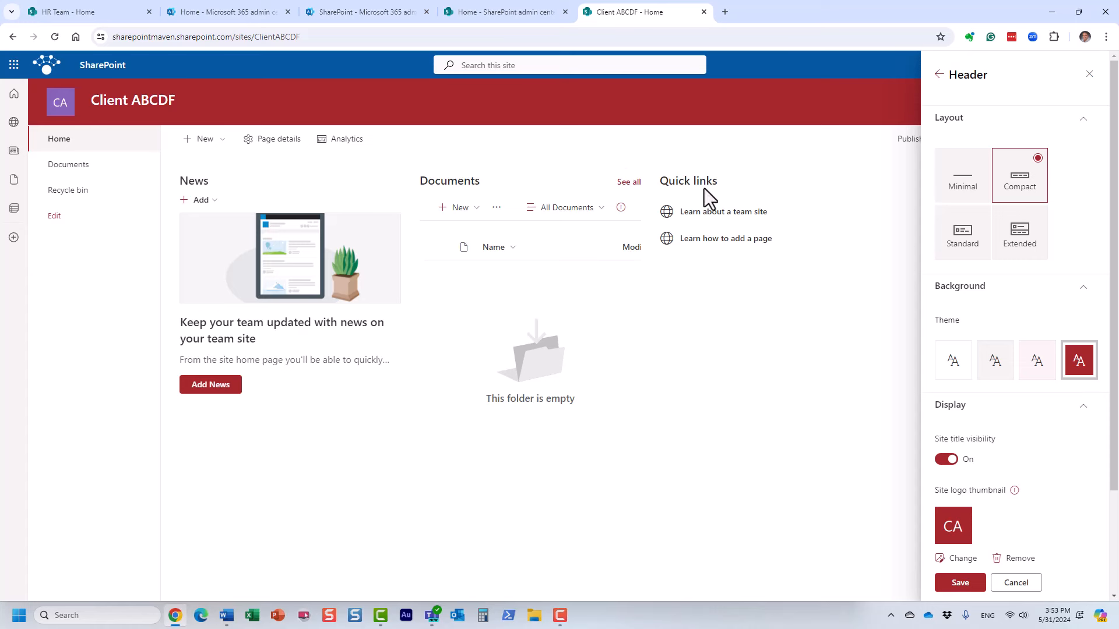
scroll(1007, 483, down, 3)
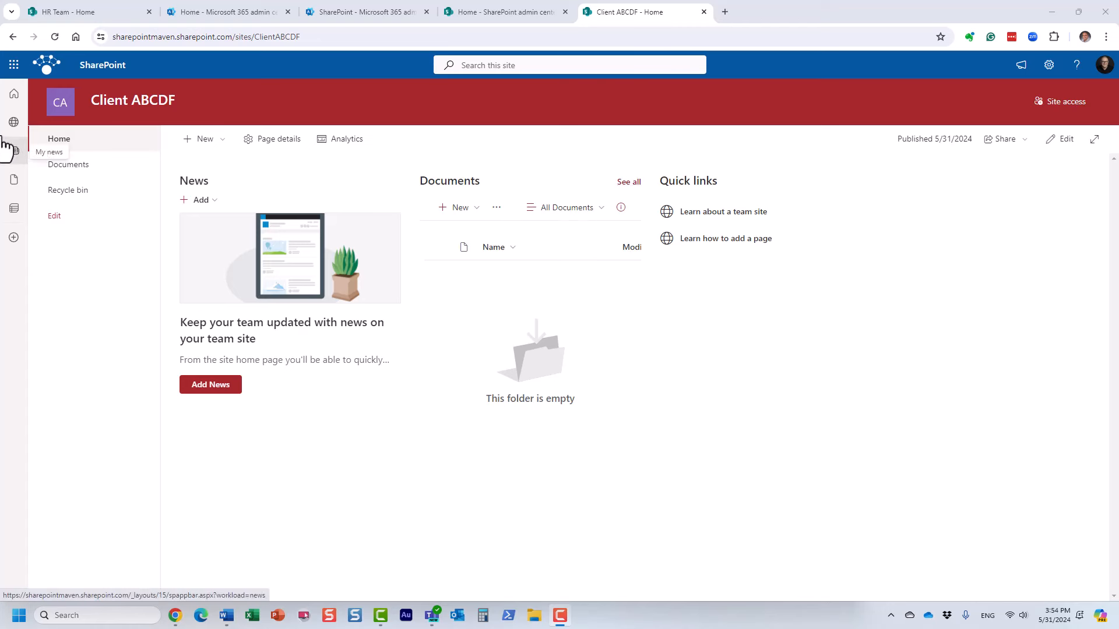
Create a Documents library rule that emails Me when a new file is added.
click(79, 169)
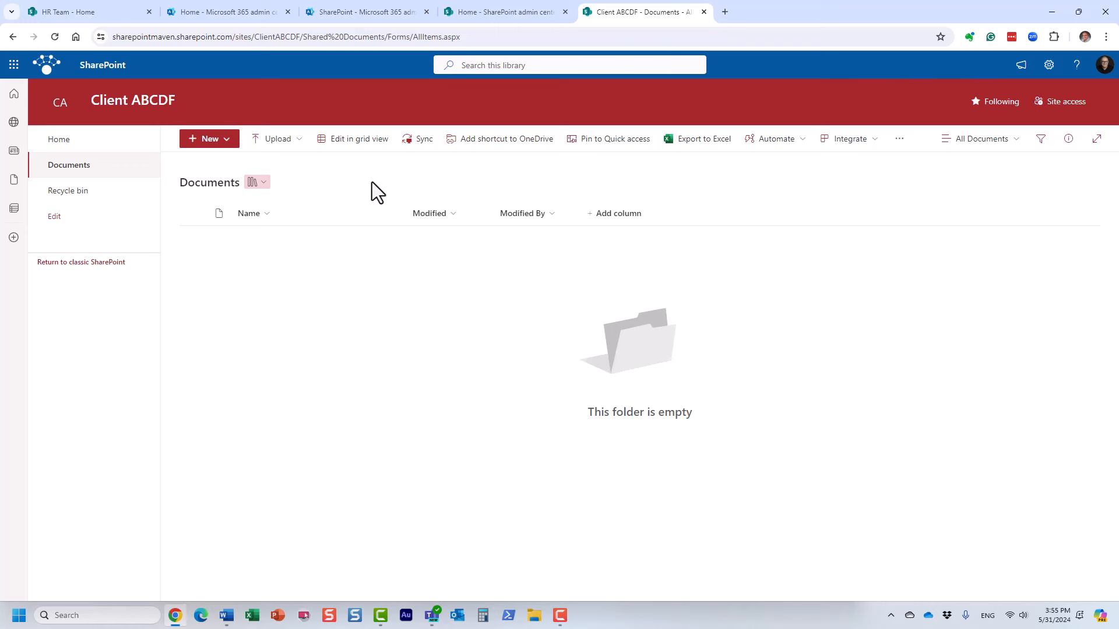
click(806, 146)
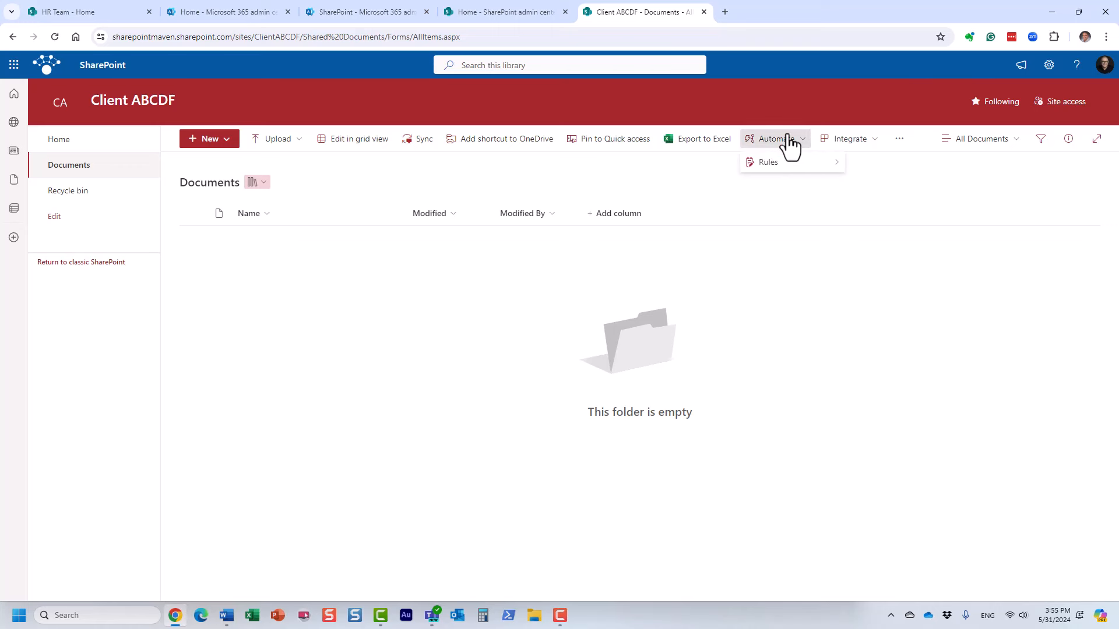
mouse_move(793, 164)
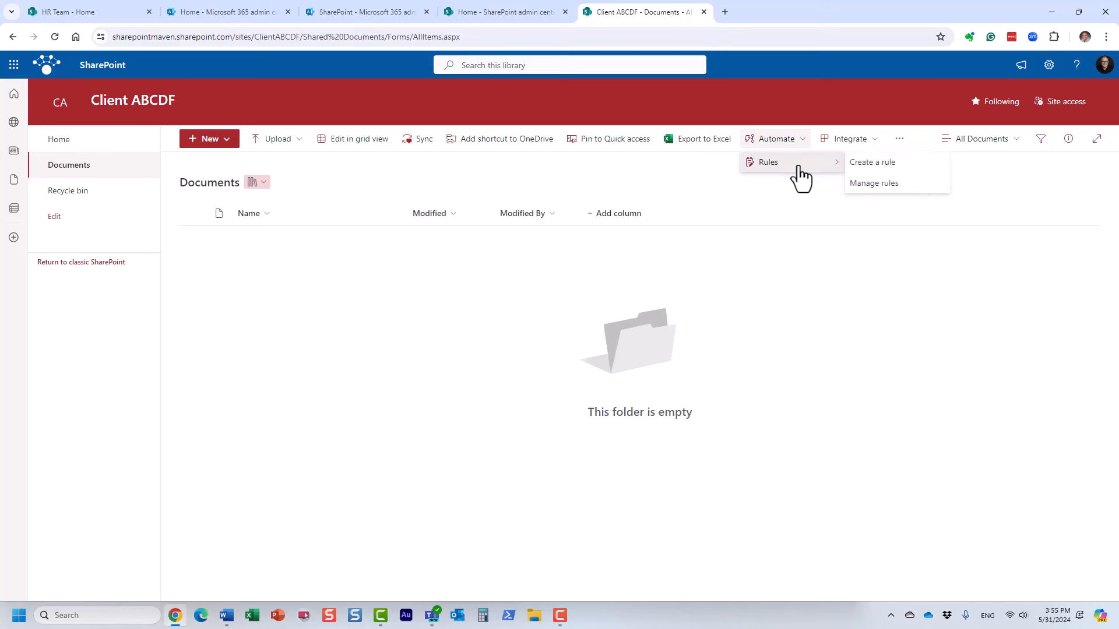
click(887, 166)
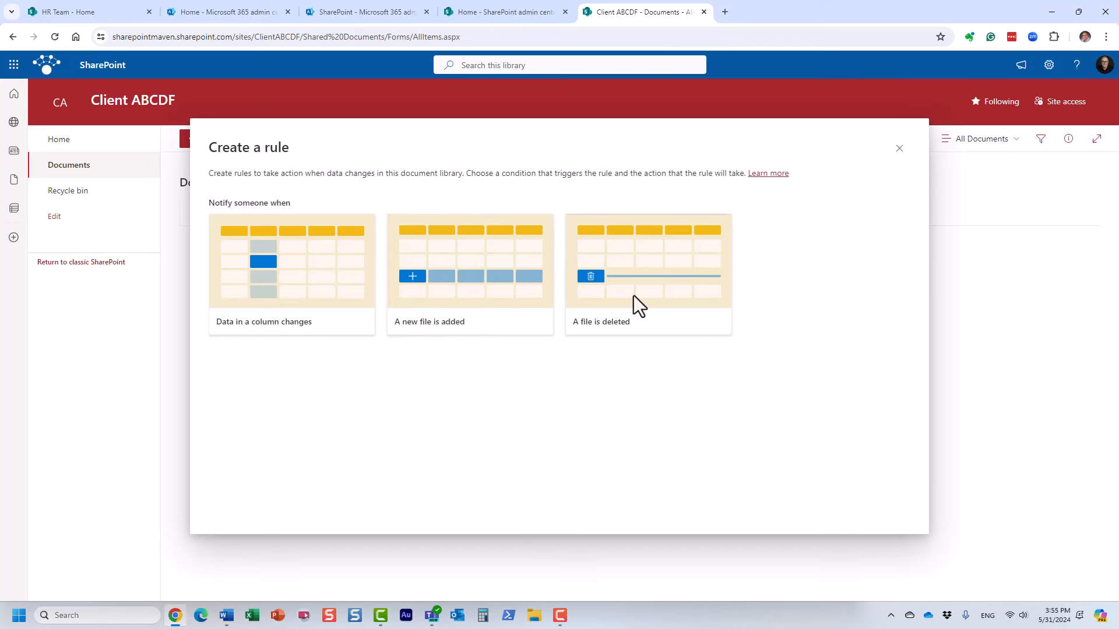
click(483, 282)
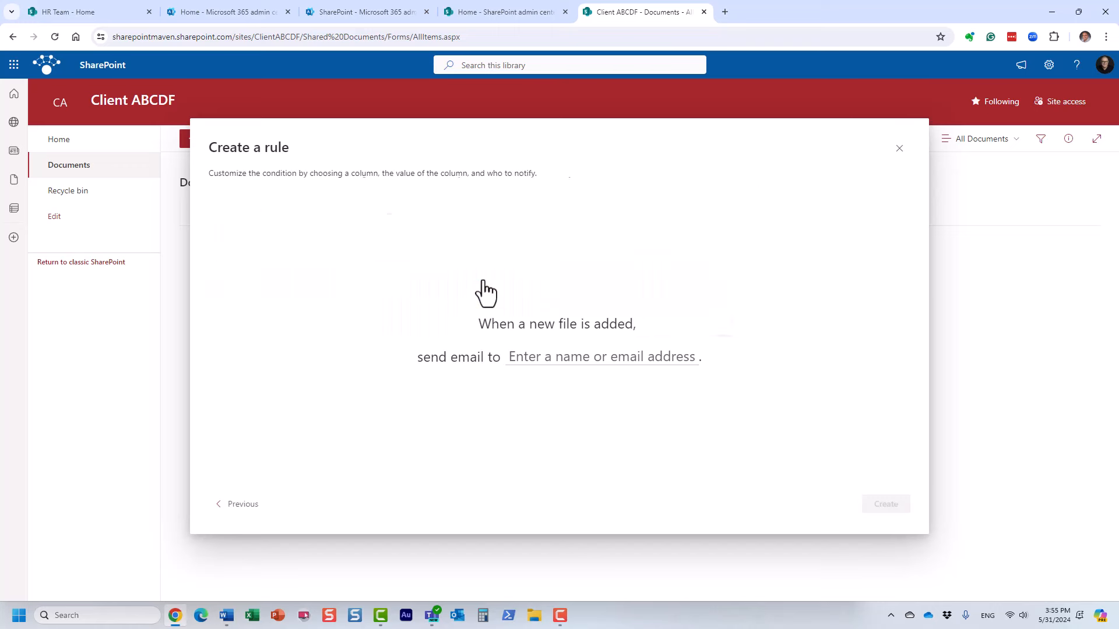
click(525, 357)
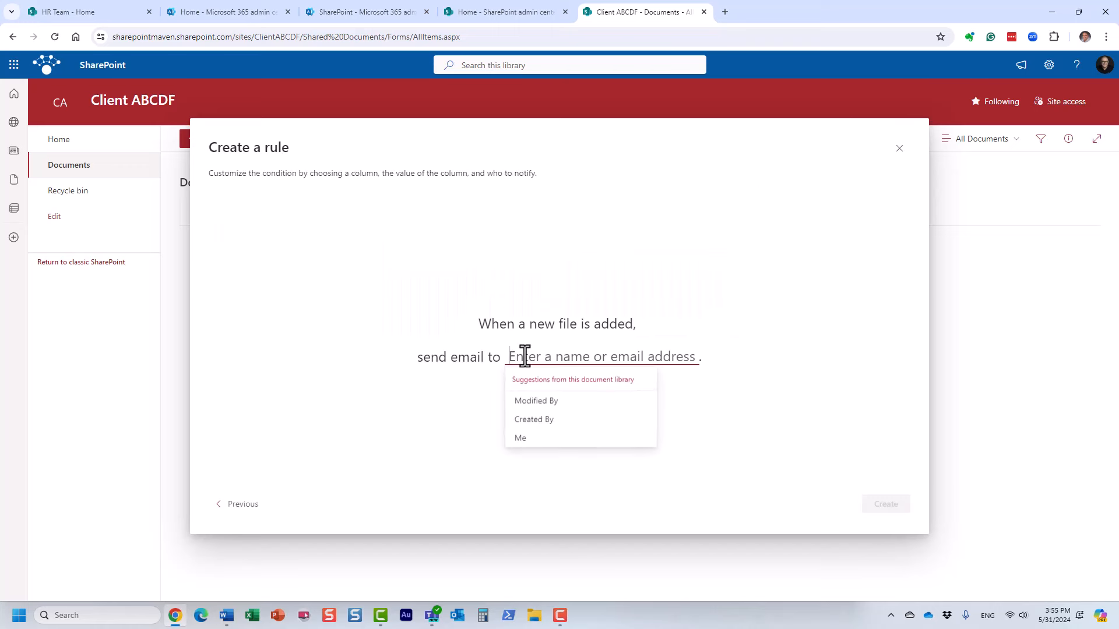
click(536, 441)
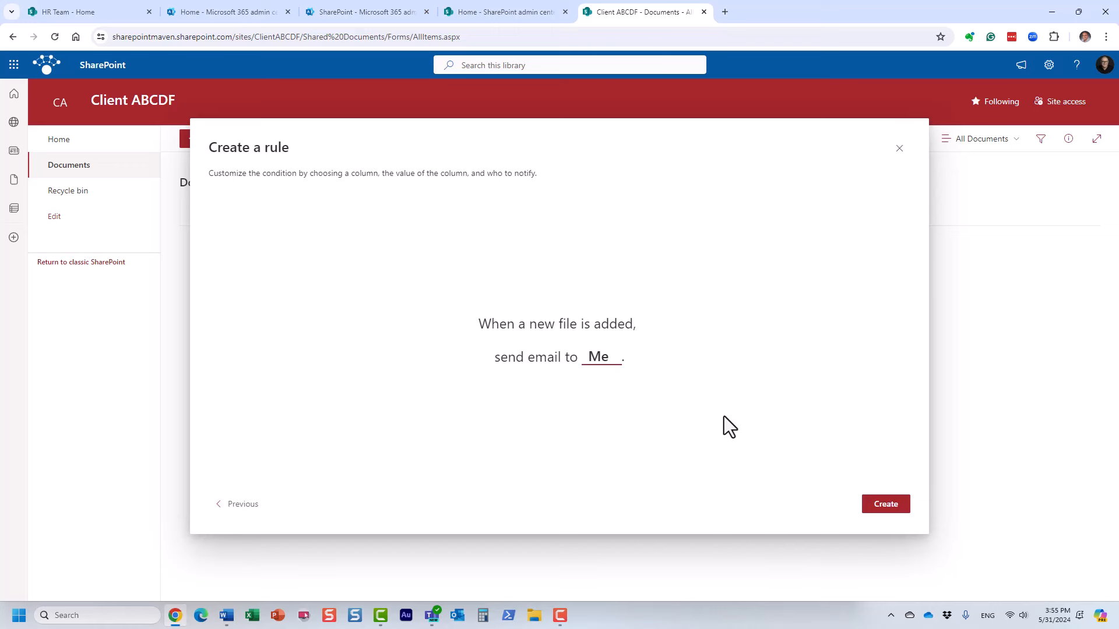
click(884, 506)
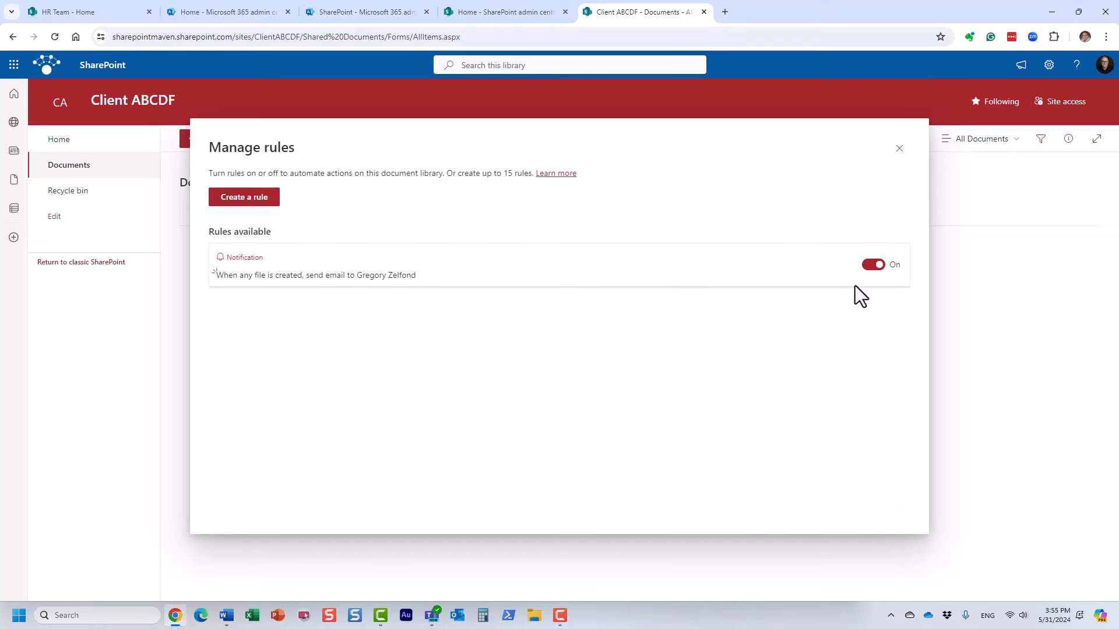
click(900, 149)
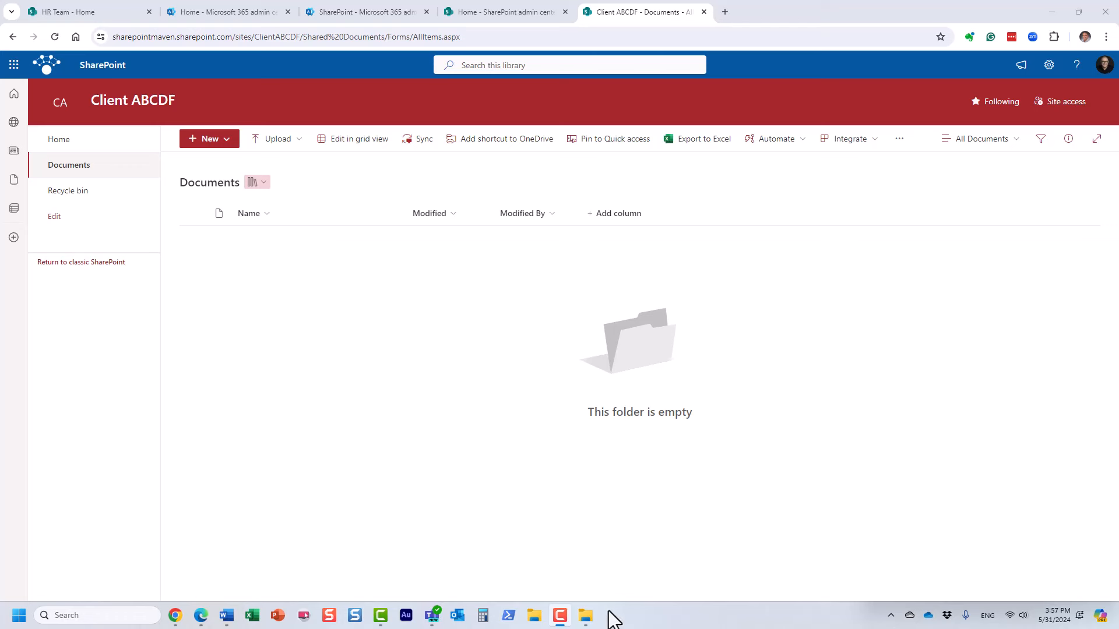
Drag Client Files, Invoices, Budget and Test Doc 1–4 from Project Files into Documents.
click(585, 616)
click(909, 110)
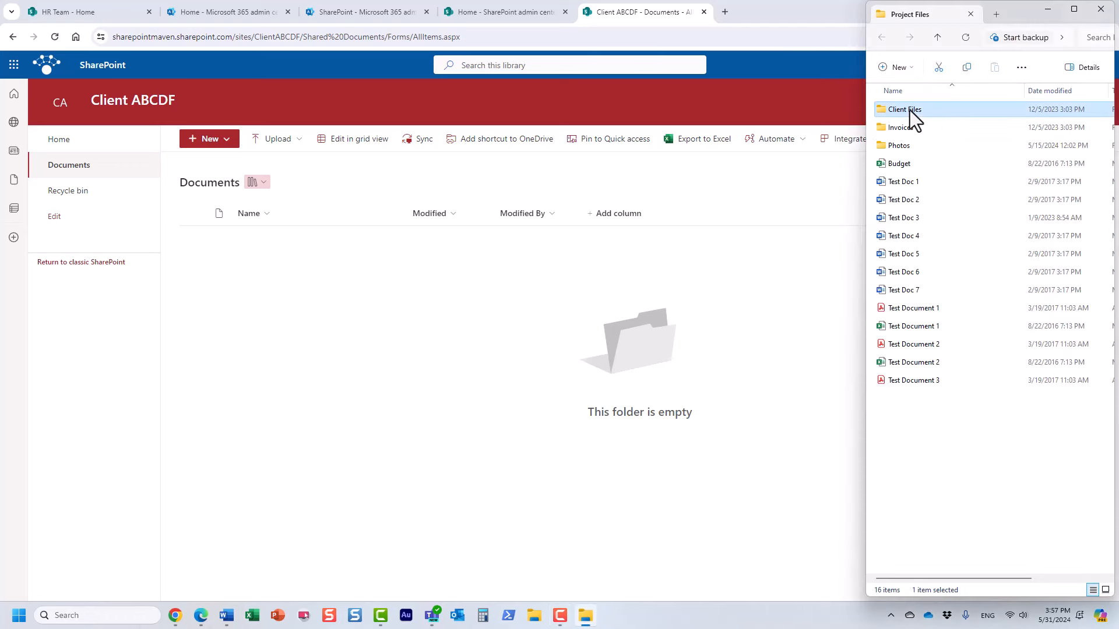
shift+click(922, 237)
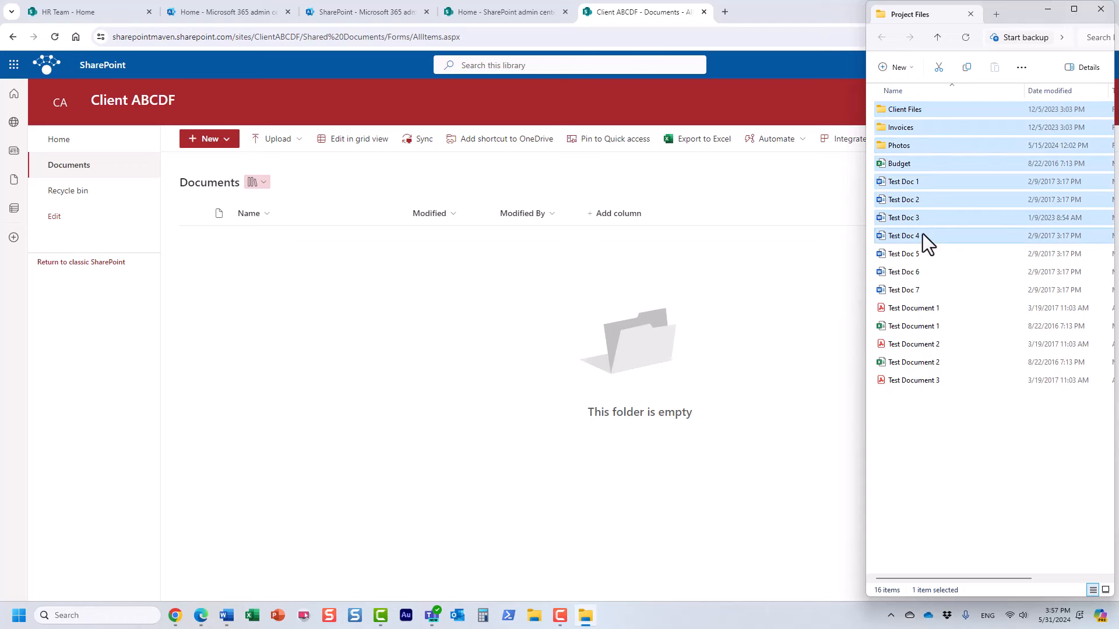
drag(922, 234, 254, 298)
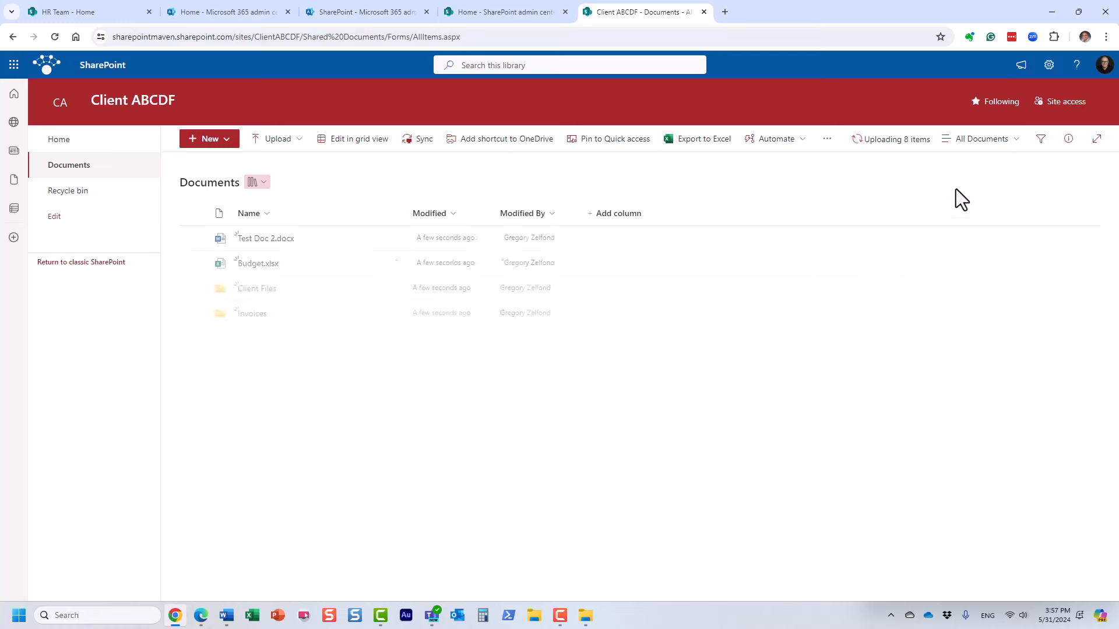
click(56, 36)
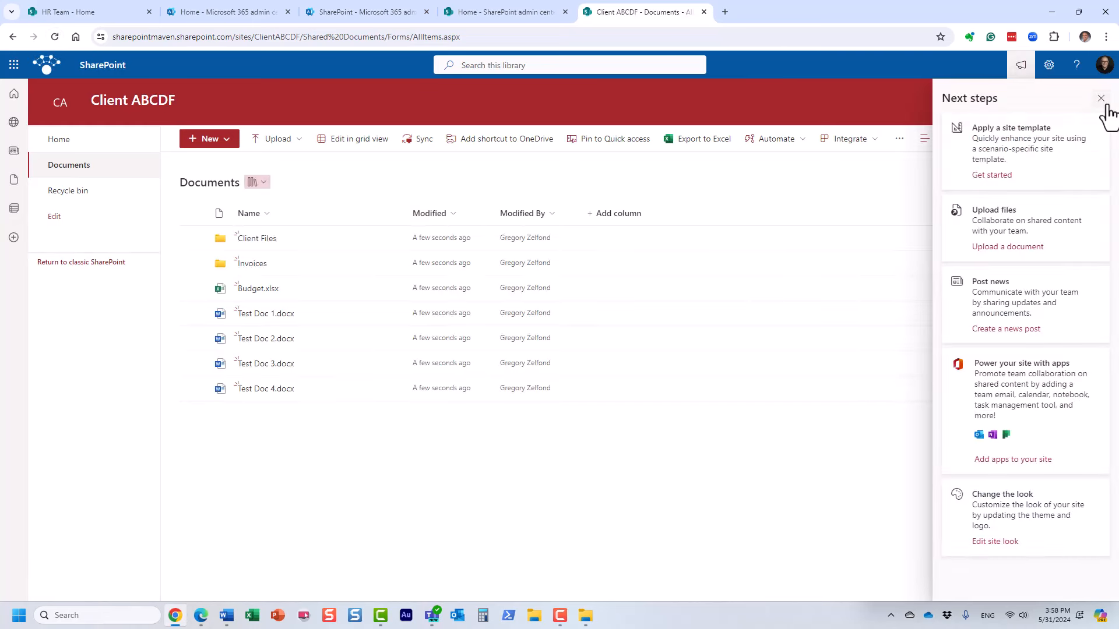
click(1101, 98)
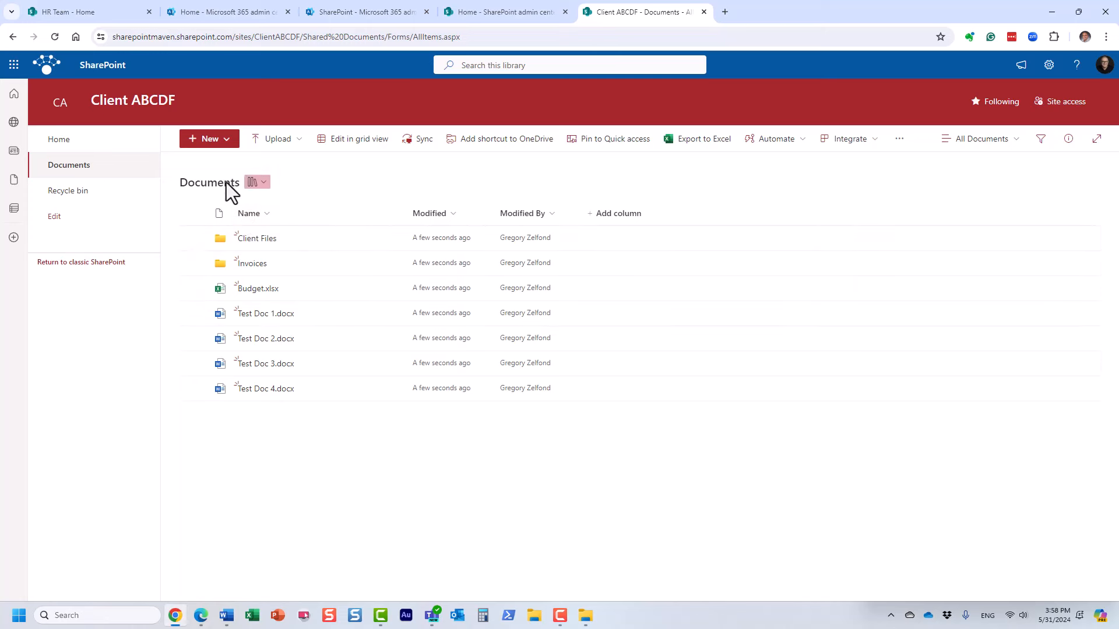
click(69, 152)
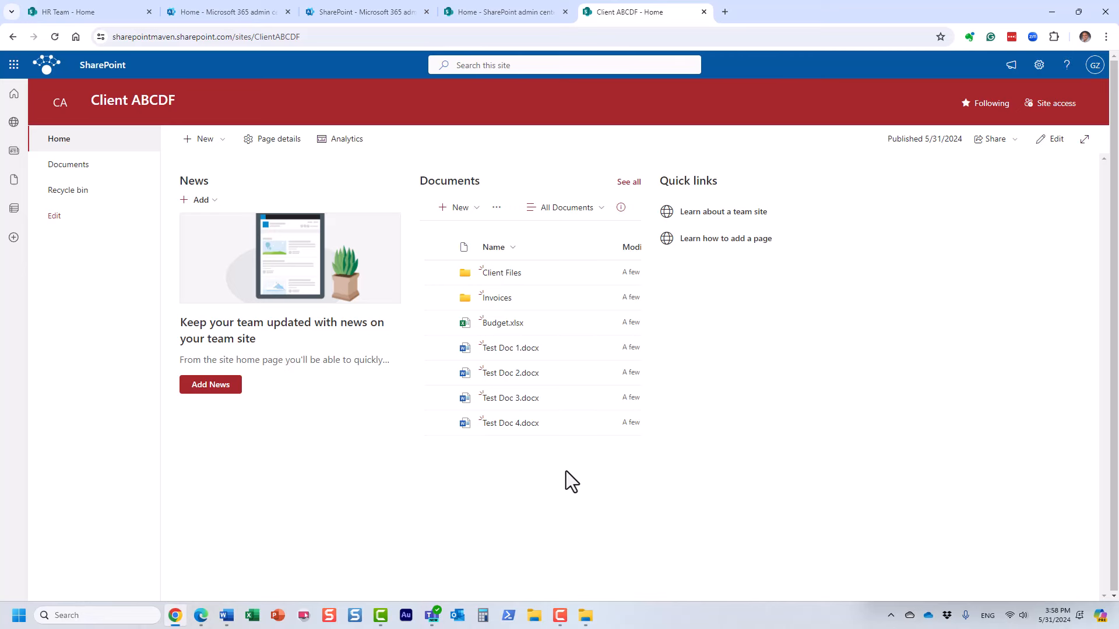
click(84, 168)
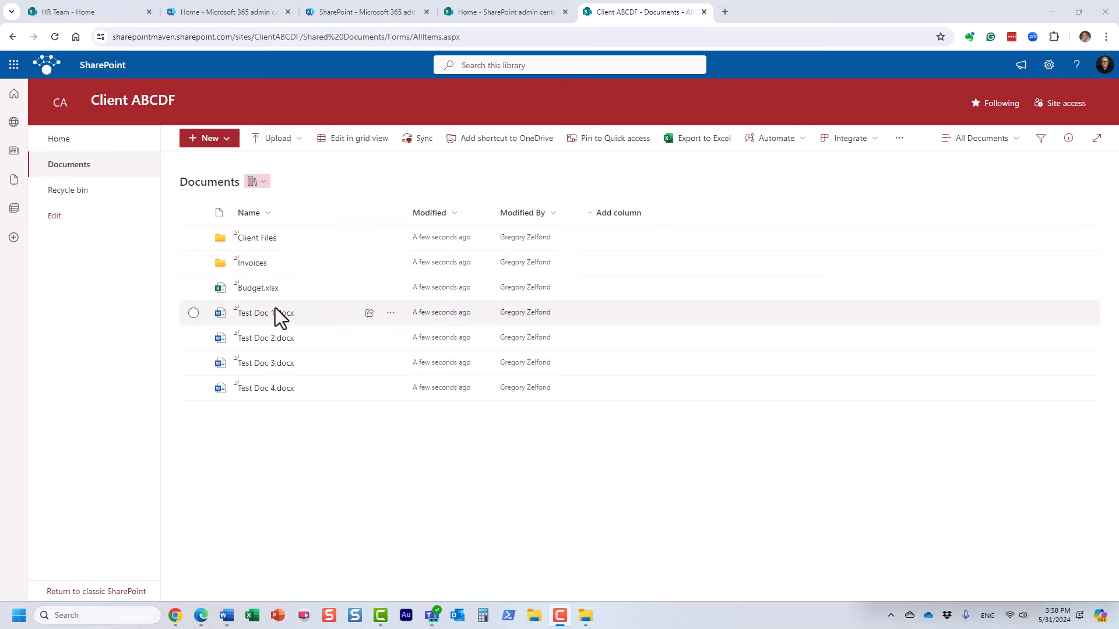
Share the Invoices folder with the external Gmail guest, keeping Can edit permission.
right_click(250, 266)
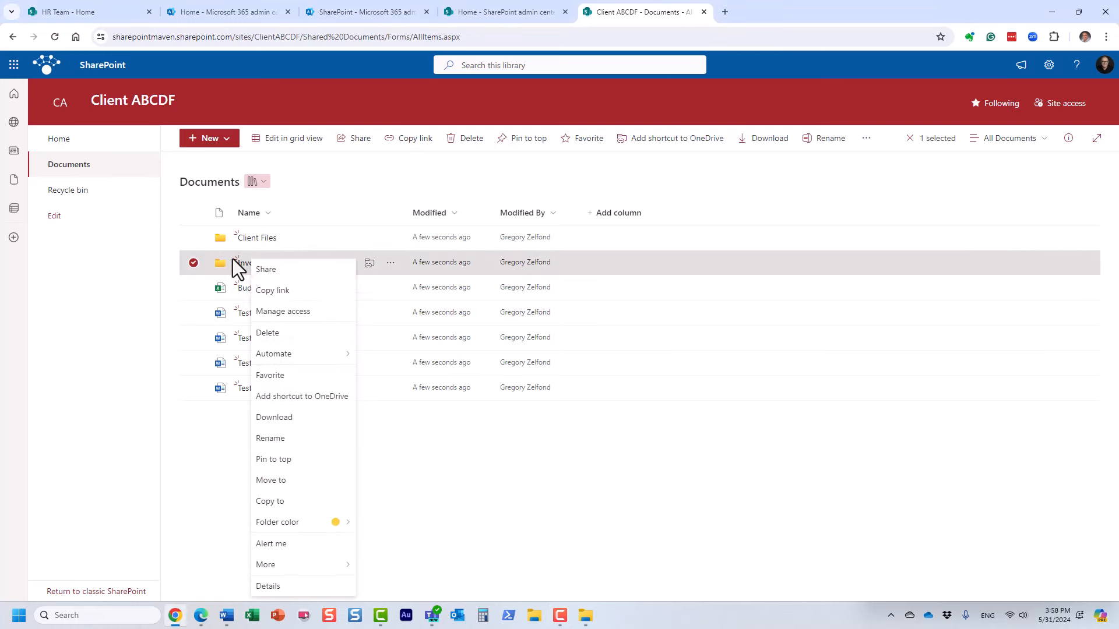
click(241, 265)
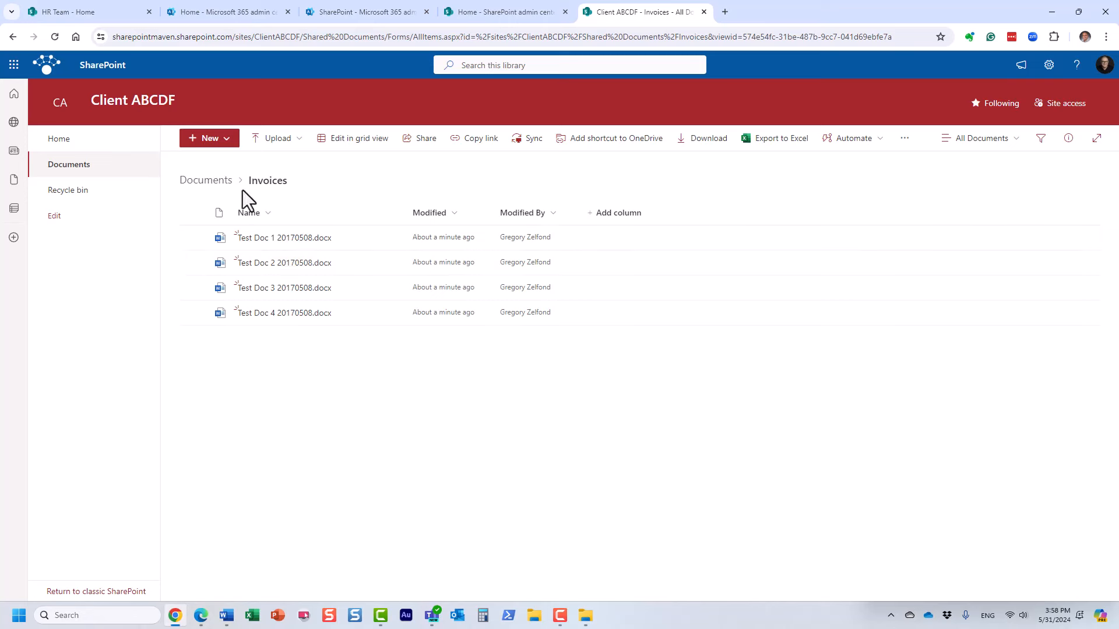
click(217, 180)
right_click(250, 268)
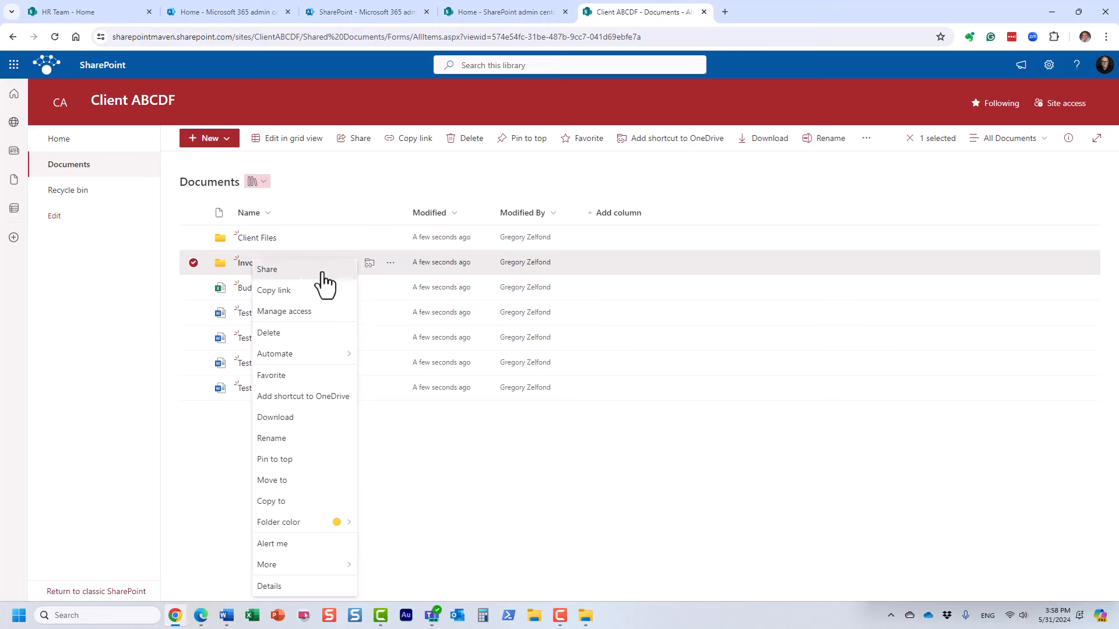
click(322, 272)
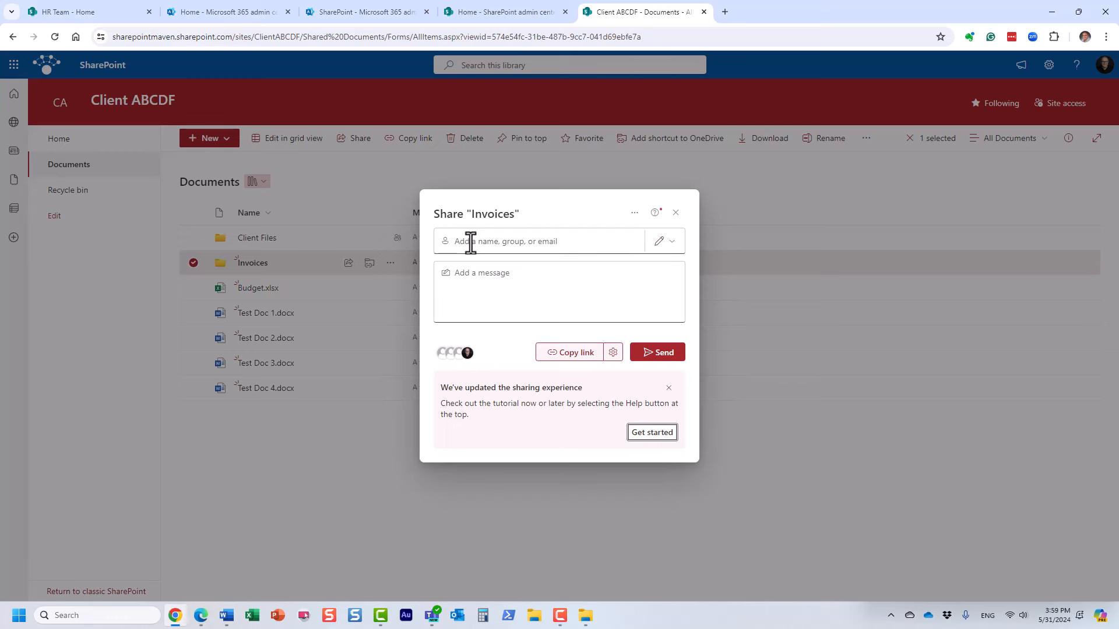
click(470, 243)
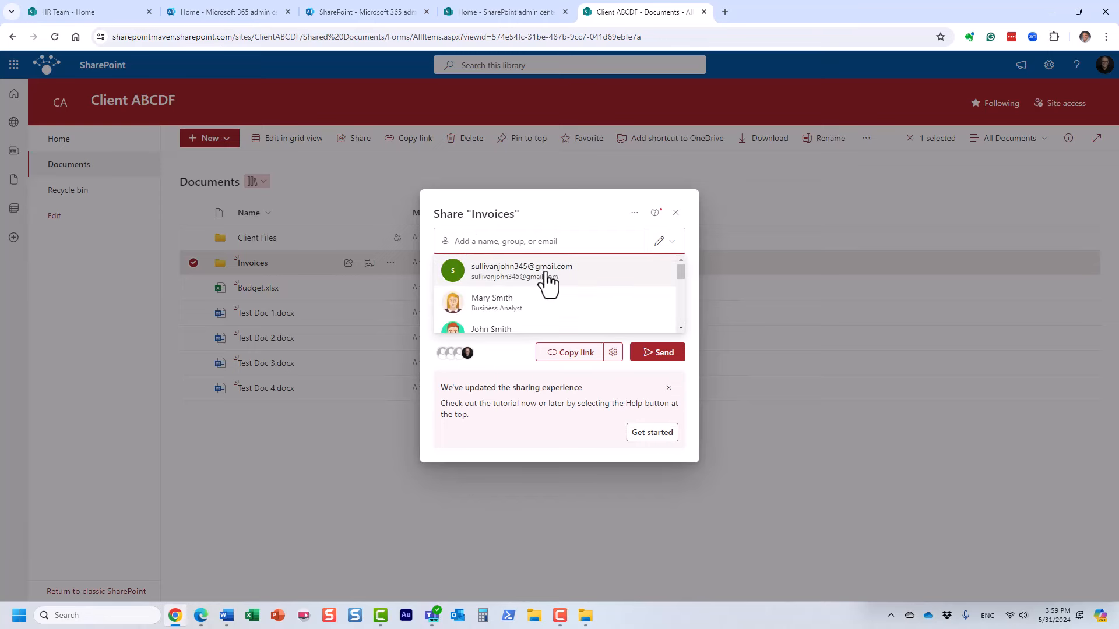
click(542, 272)
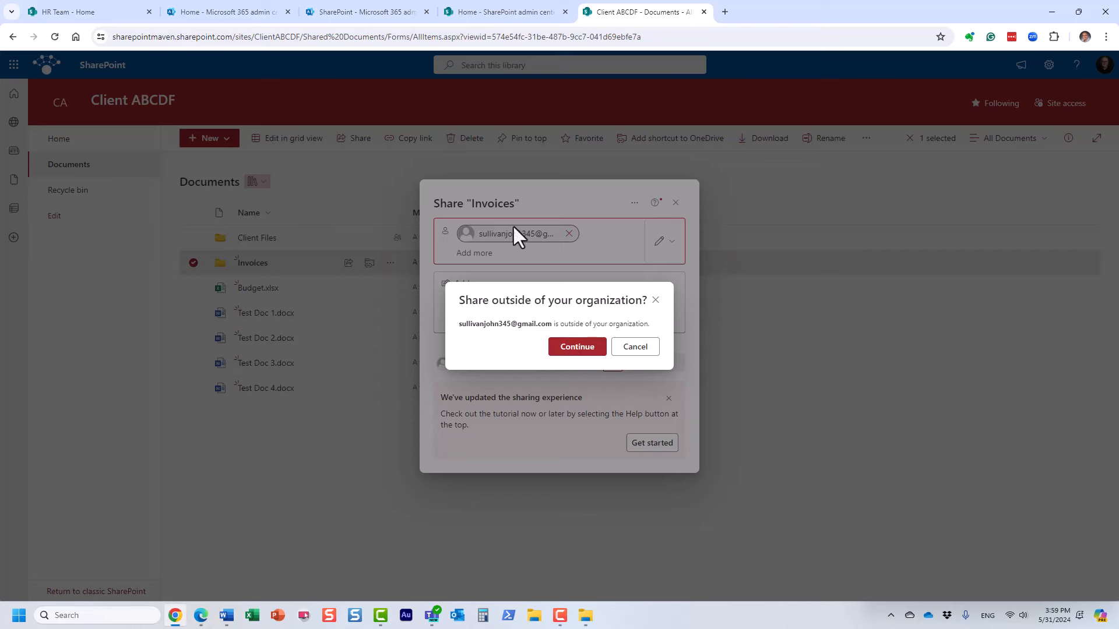
click(574, 350)
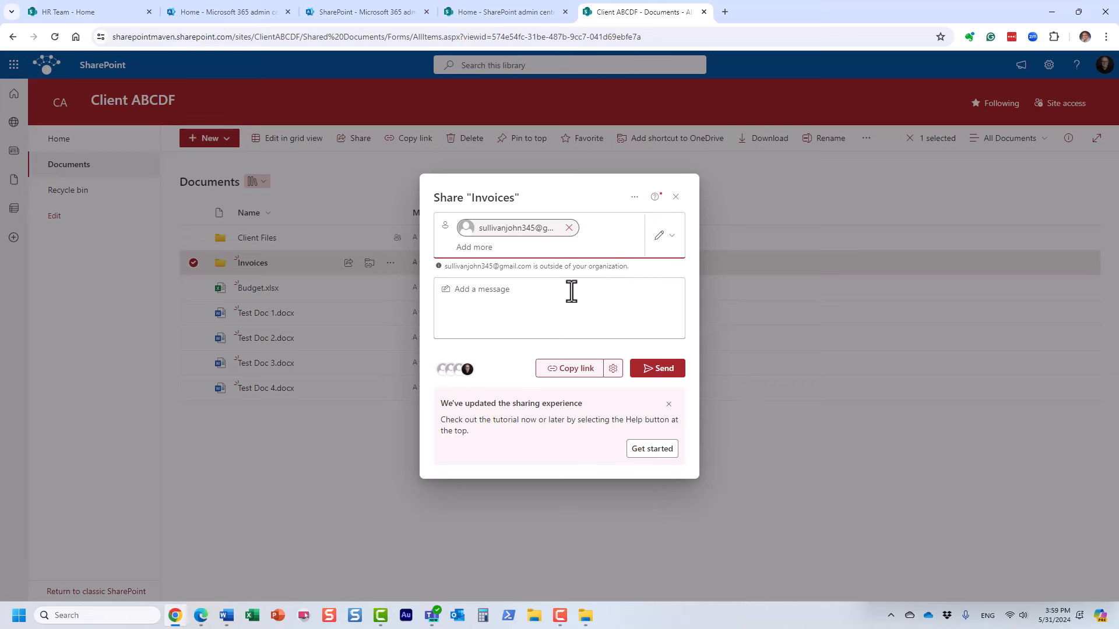
click(663, 252)
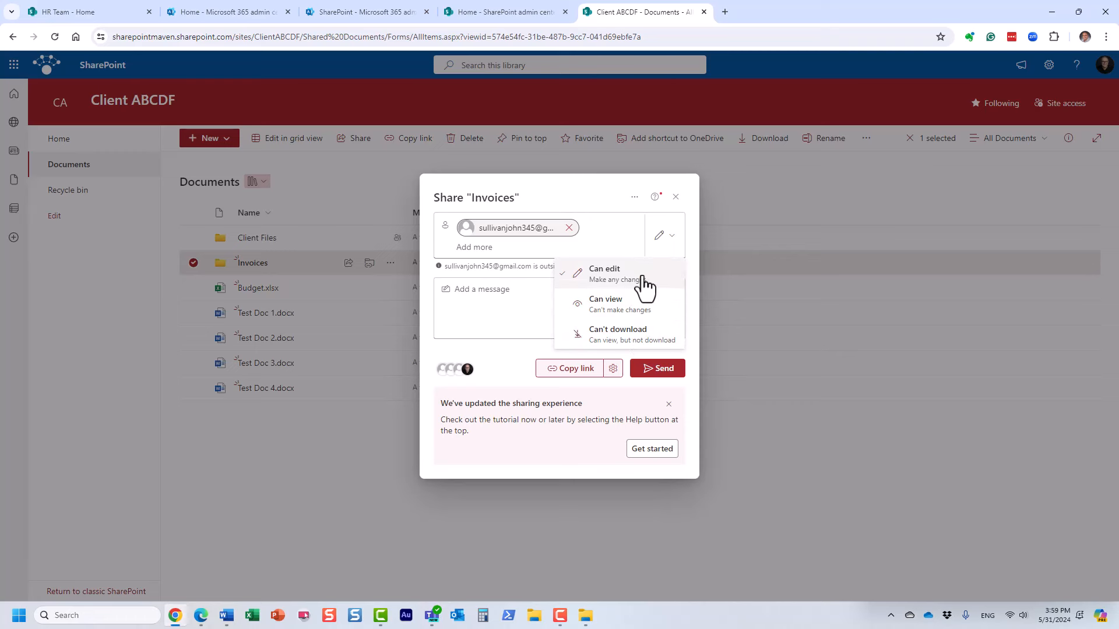
click(612, 279)
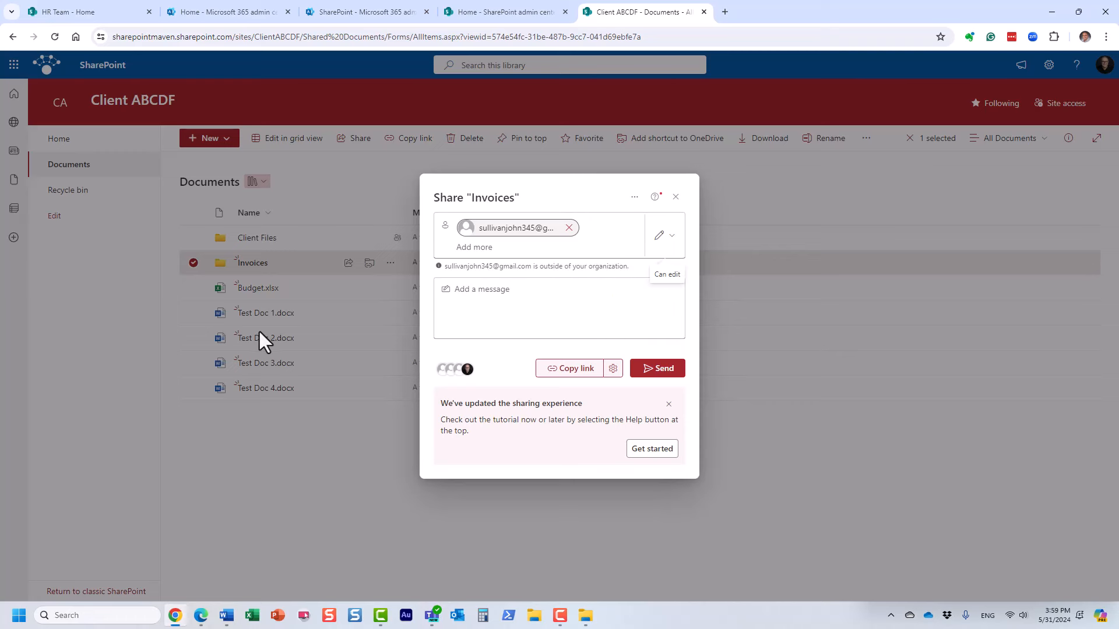
Add the note 'Check it out', send the invitation, then check the guest's Gmail inbox.
click(474, 299)
text(Che)
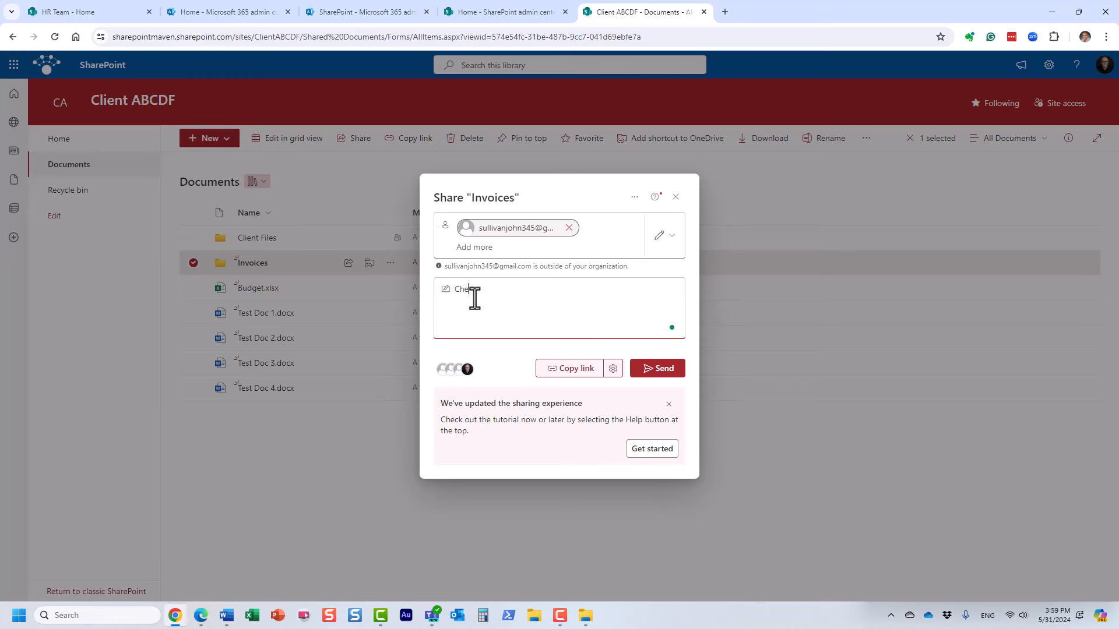
text(ck it out)
click(659, 372)
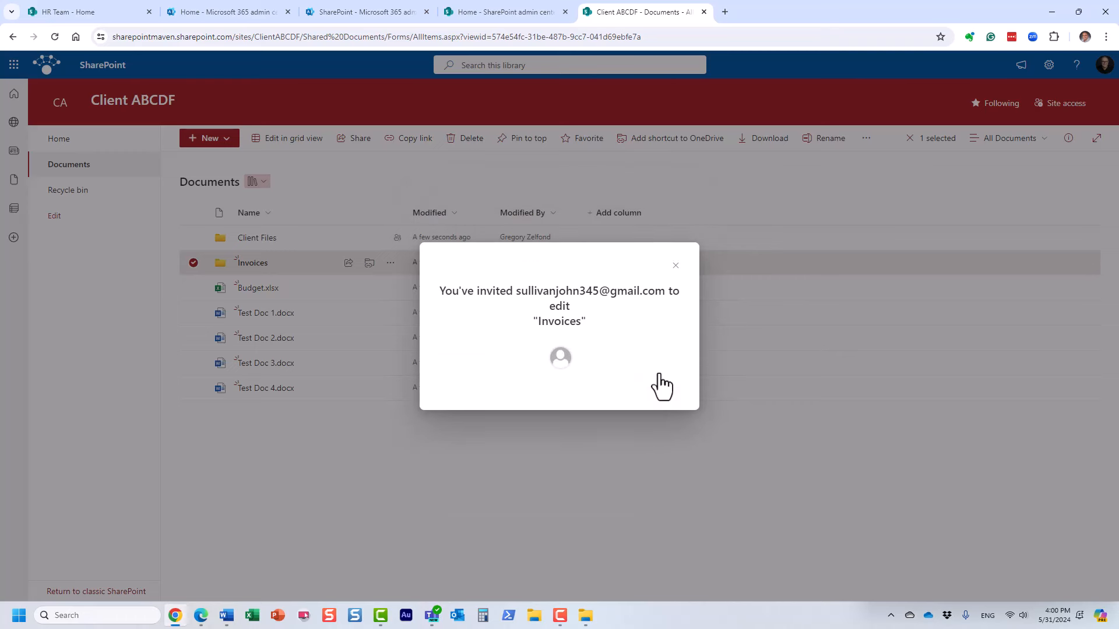
click(675, 265)
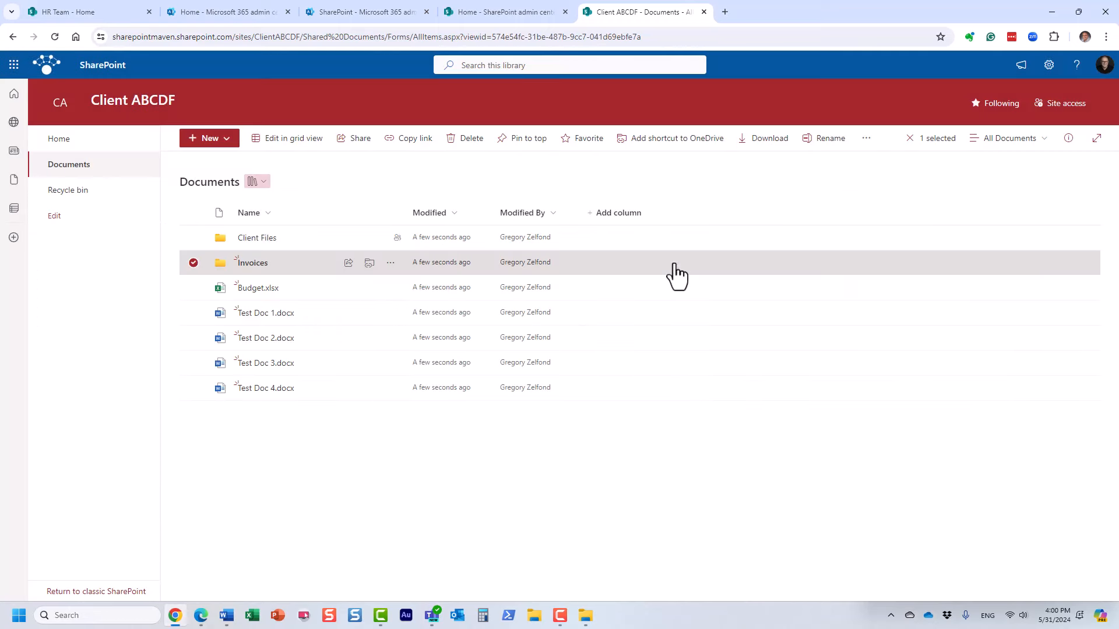
click(193, 263)
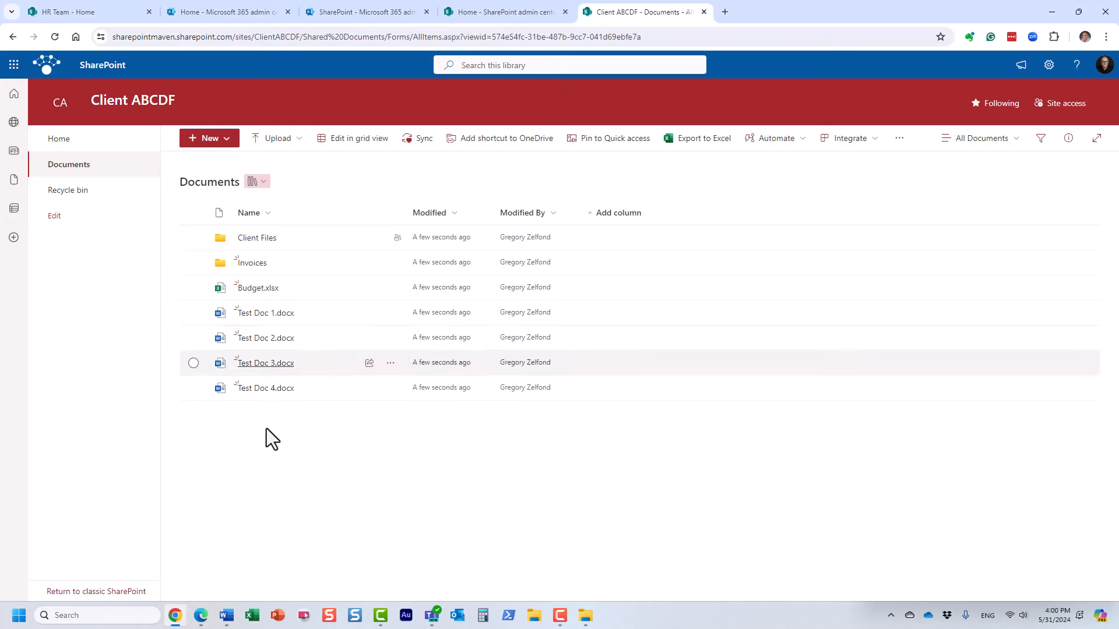
click(201, 615)
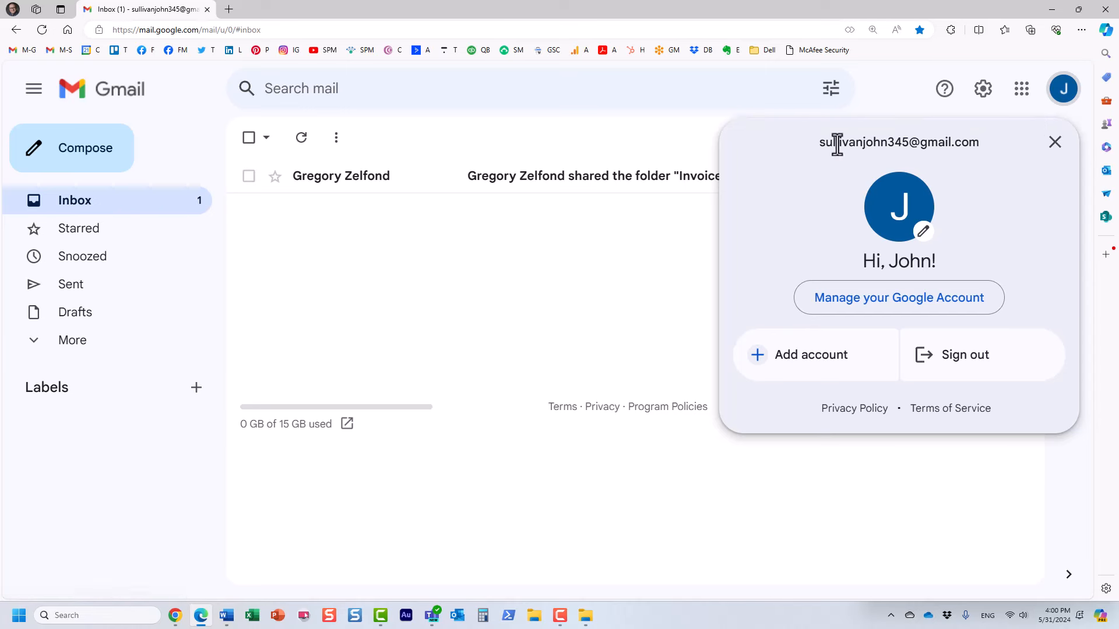
In Gmail, open the 'shared the folder Invoices' email and follow its Open link.
click(1055, 142)
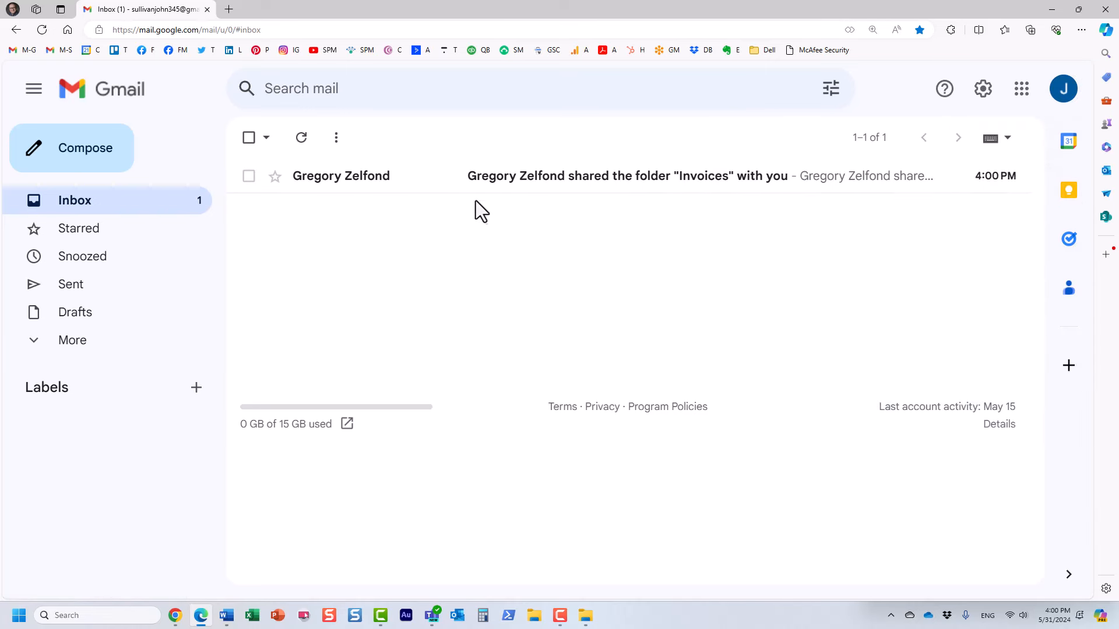
click(527, 179)
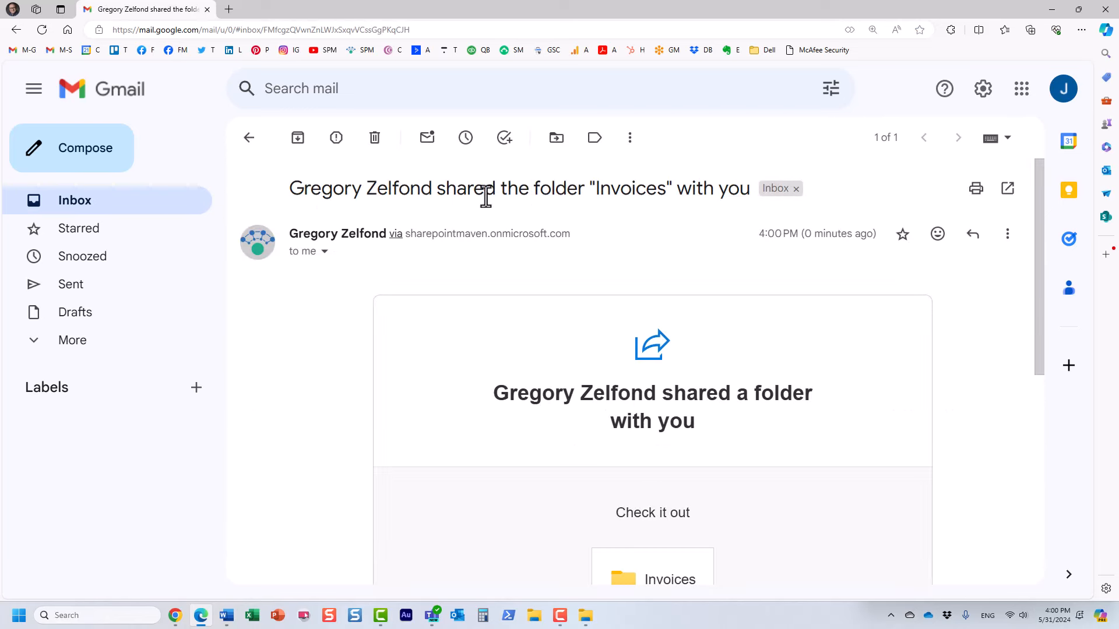
scroll(556, 335, down, 3)
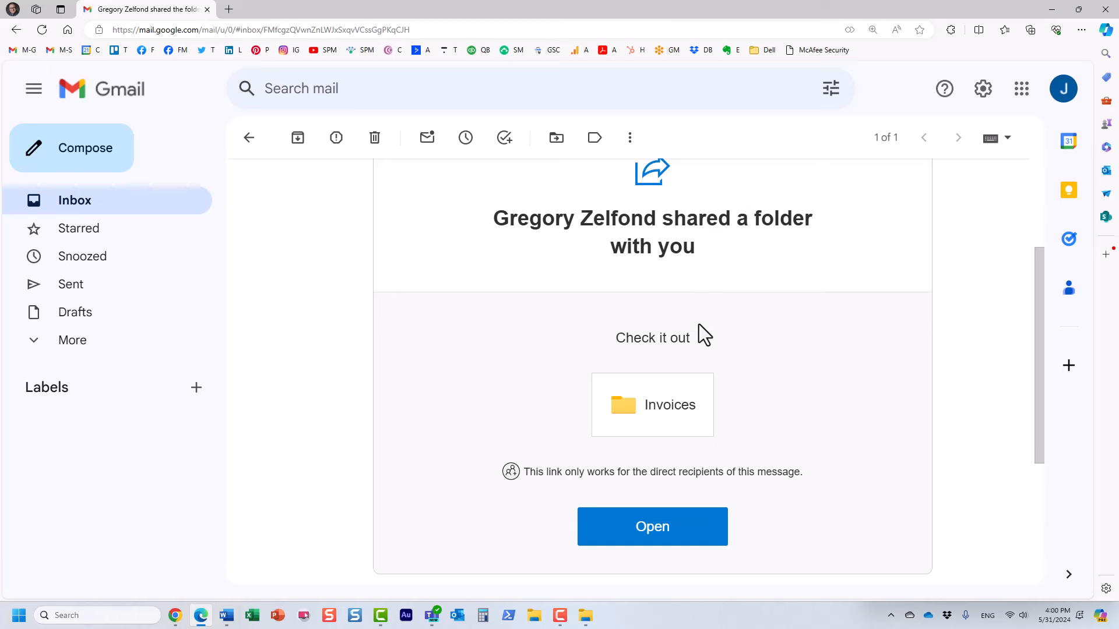
drag(614, 338, 717, 340)
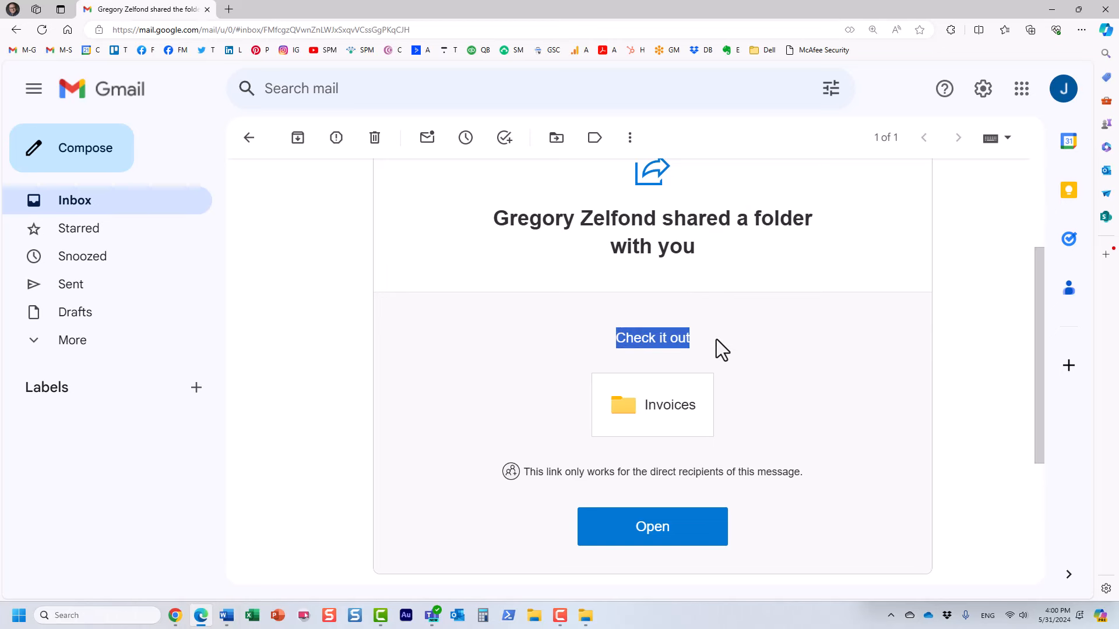
click(817, 387)
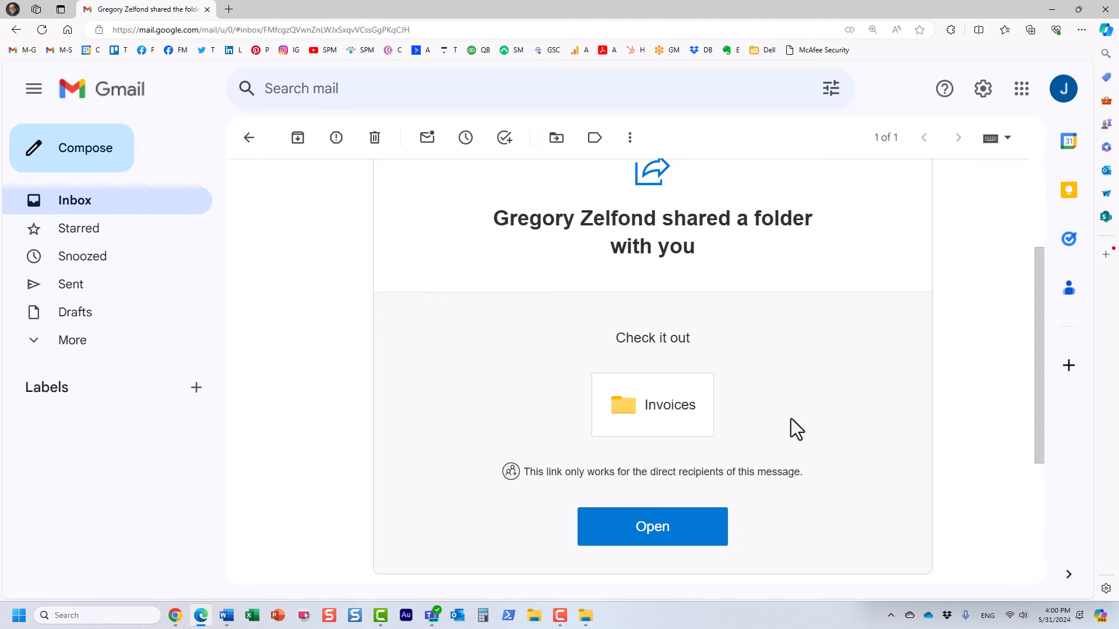
click(654, 541)
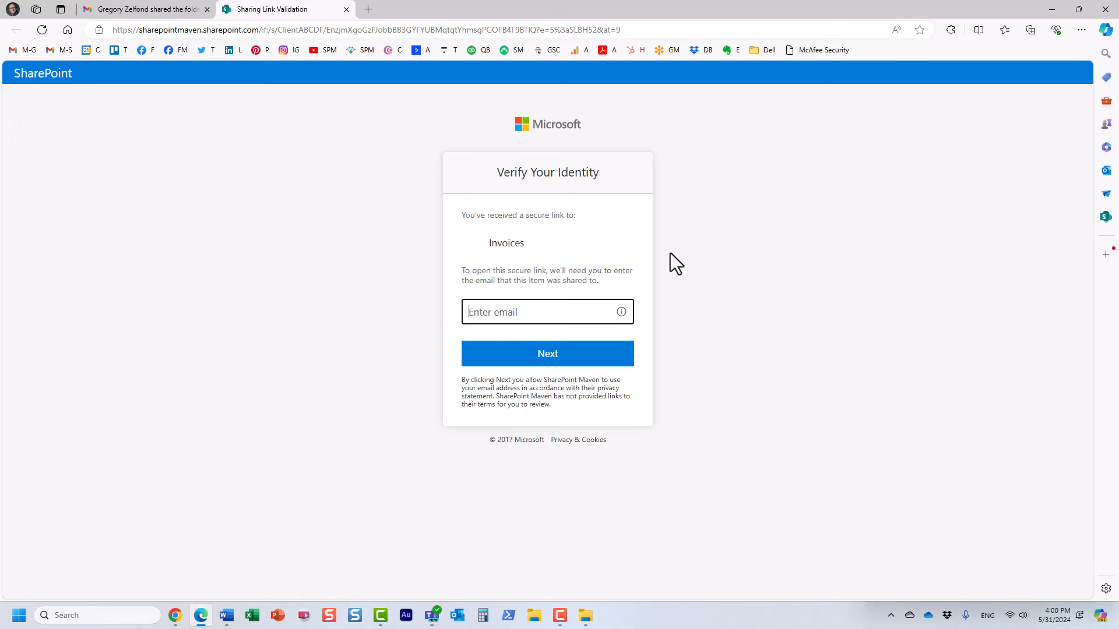
Submit the guest's saved Gmail address on the Verify Your Identity page to request a code.
click(483, 314)
click(508, 357)
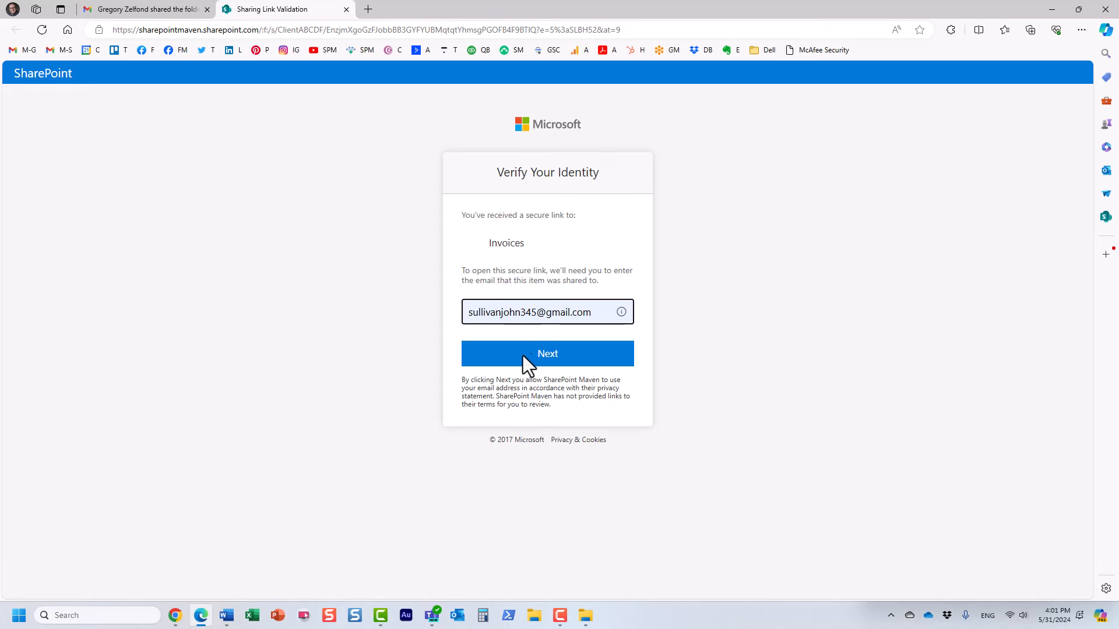
click(549, 355)
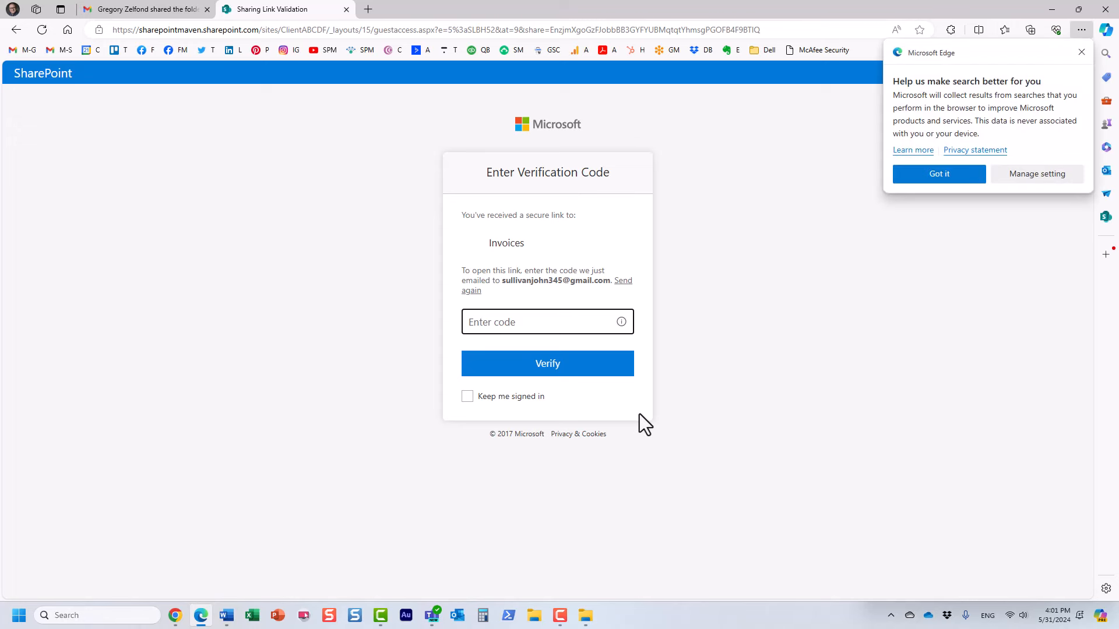
click(1081, 52)
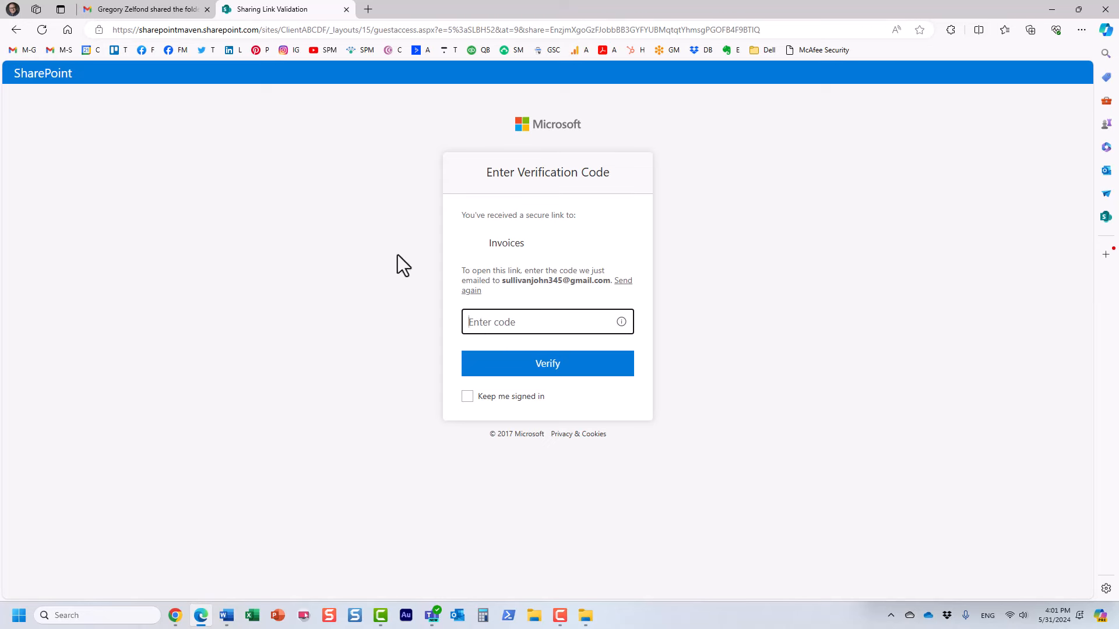
Copy the code from the Microsoft verification email and paste it into Enter code to verify.
click(156, 10)
click(86, 211)
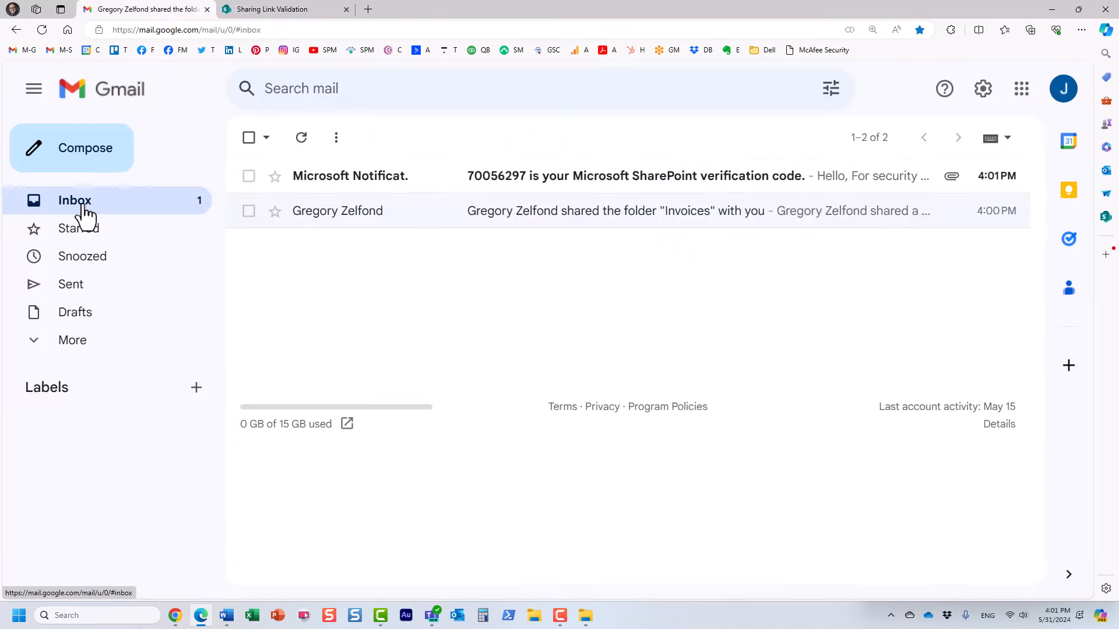
click(358, 176)
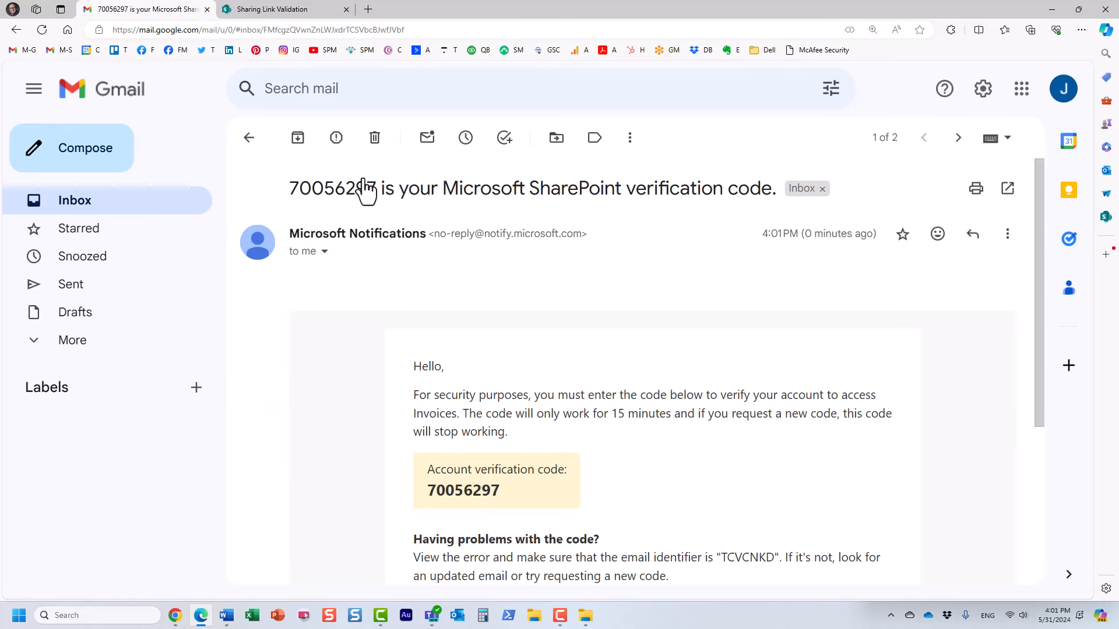
double_click(327, 190)
right_click(327, 190)
click(364, 201)
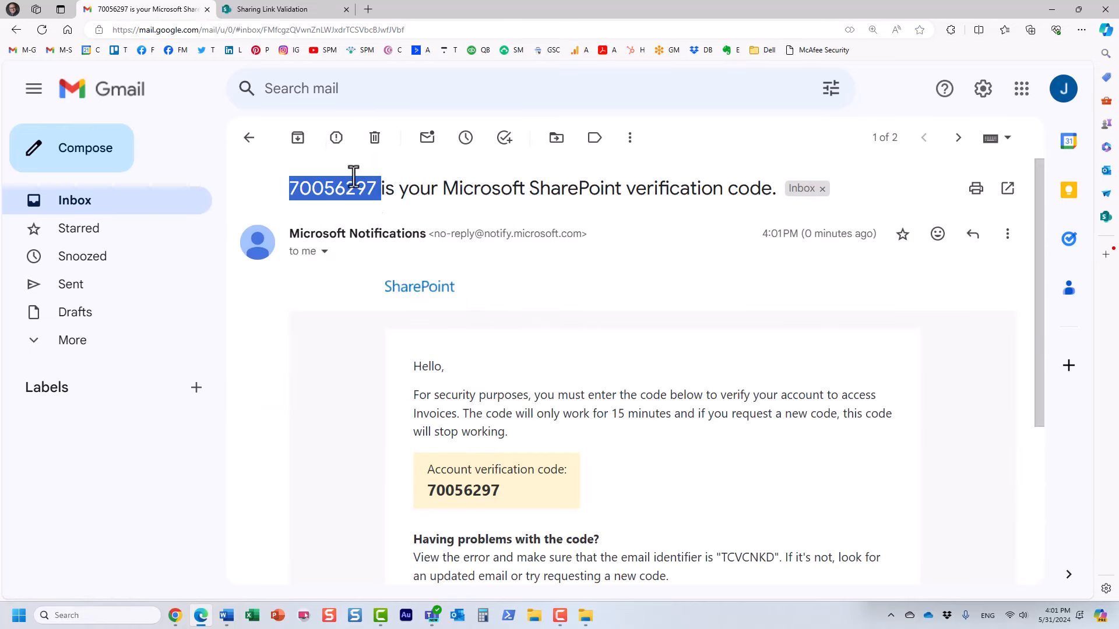
click(268, 14)
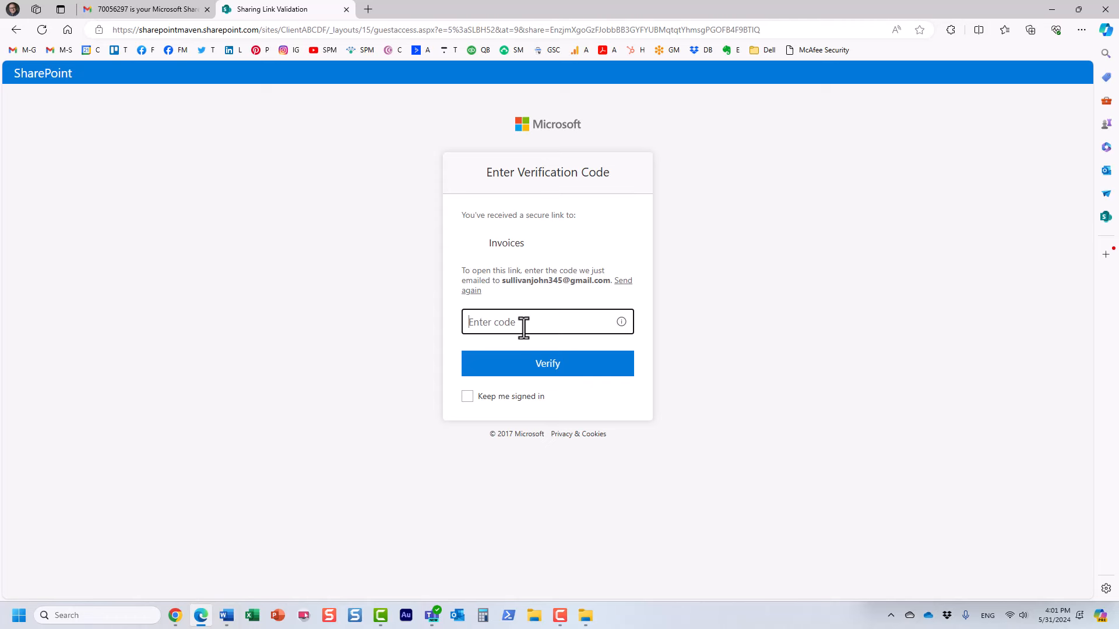
key(ctrl+v)
click(544, 370)
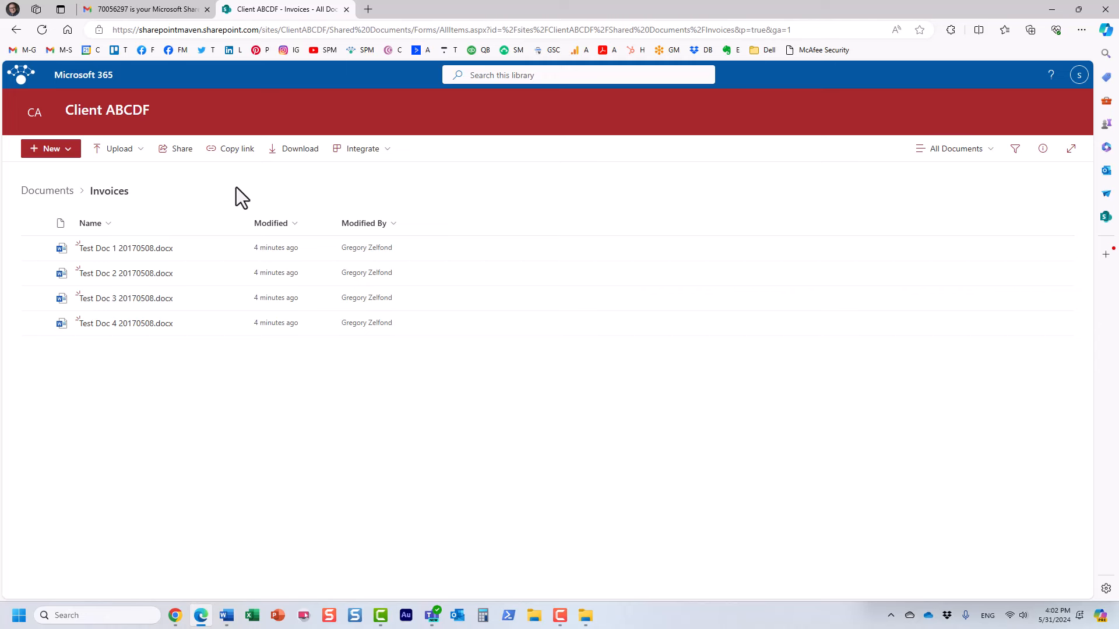
In the Invoices folder, select Test Doc 1 and Test Doc 2 and confirm deleting them.
click(60, 192)
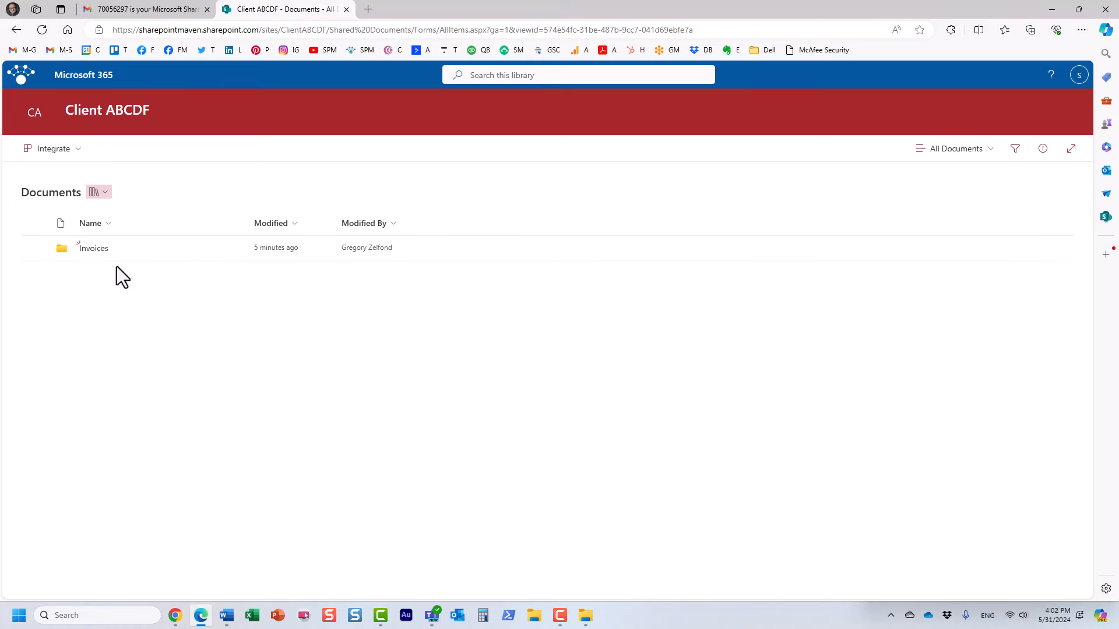
click(92, 249)
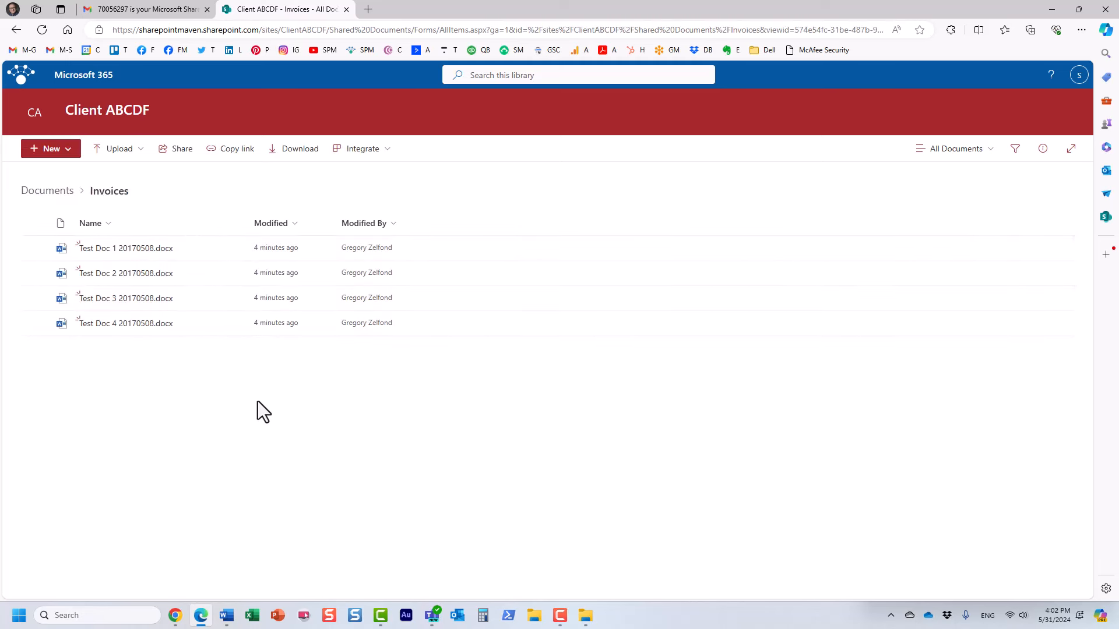
click(35, 249)
click(35, 273)
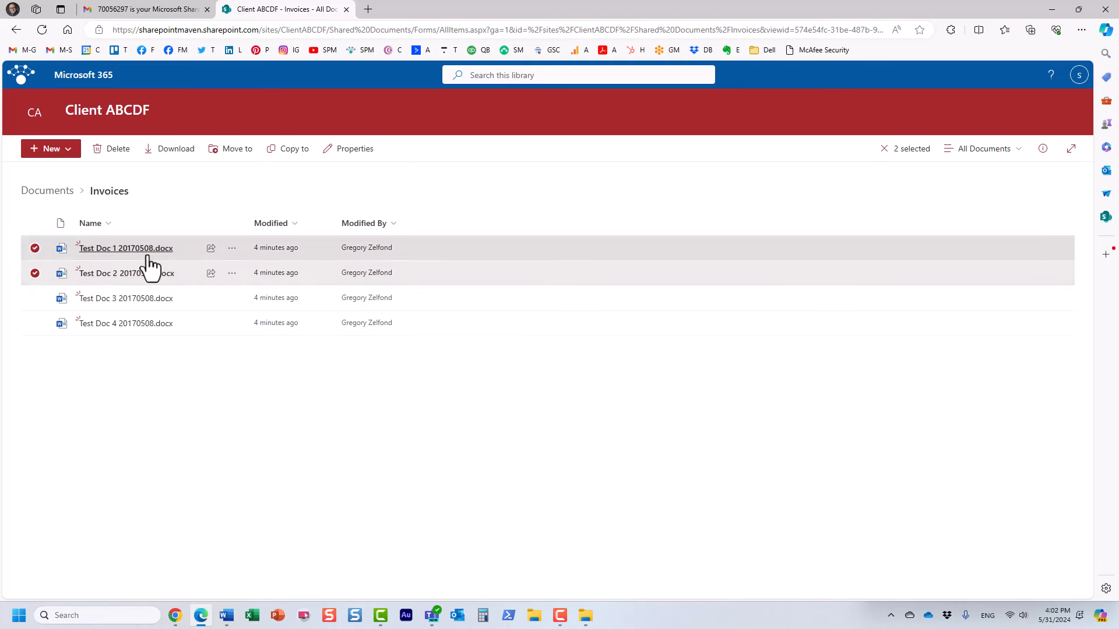
click(111, 150)
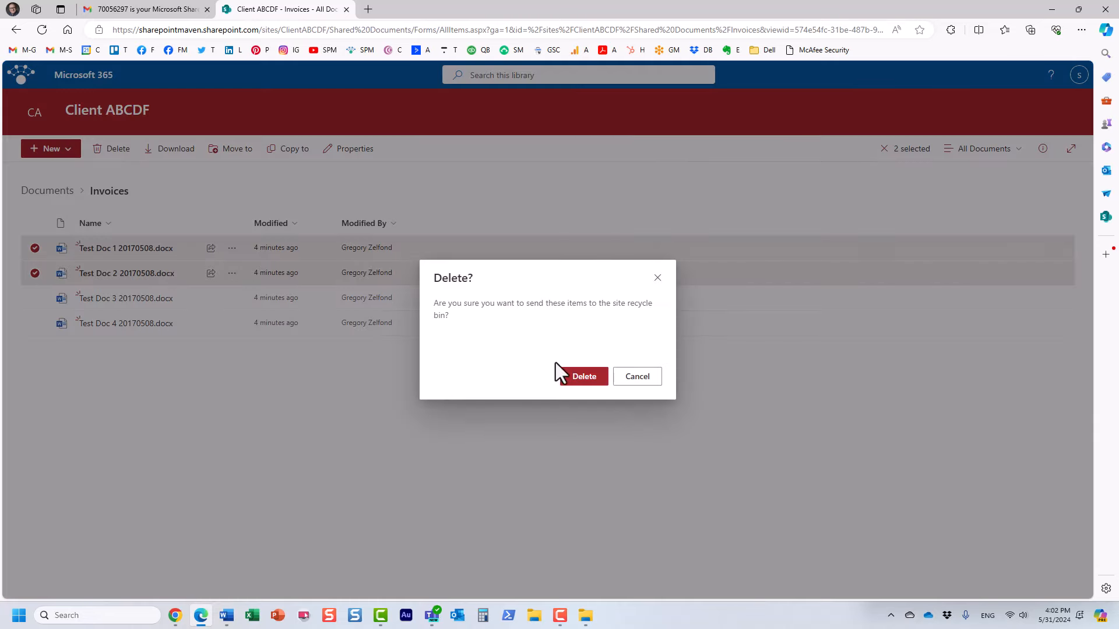
click(584, 378)
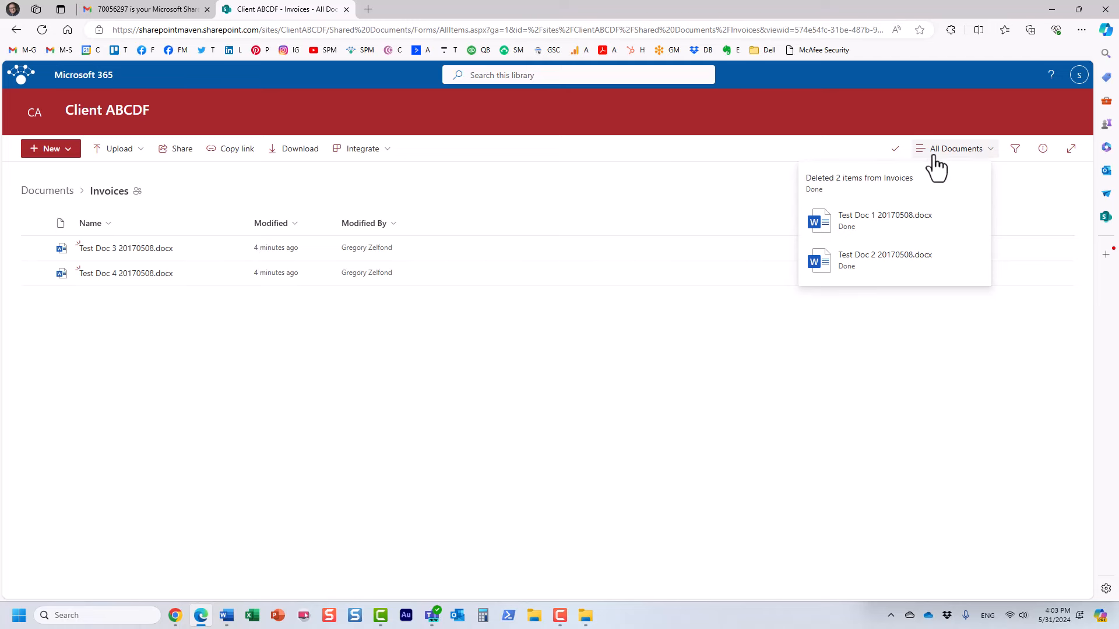
Open Test Doc 3, add a 'Hello from…' greeting line below 'Test Doc', then close it.
click(159, 248)
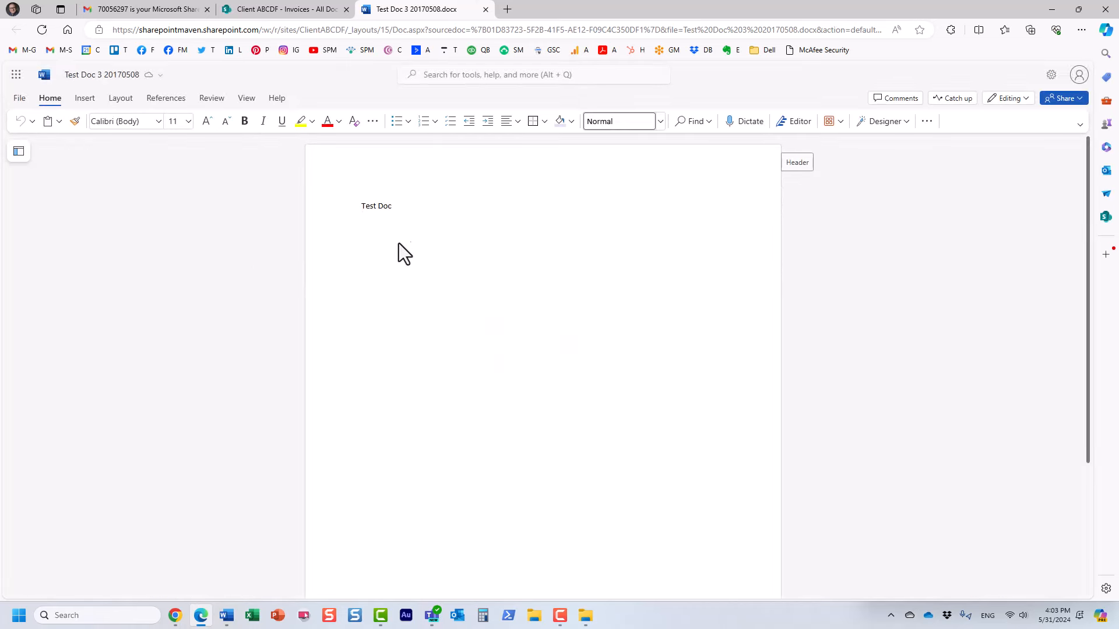
key(Return)
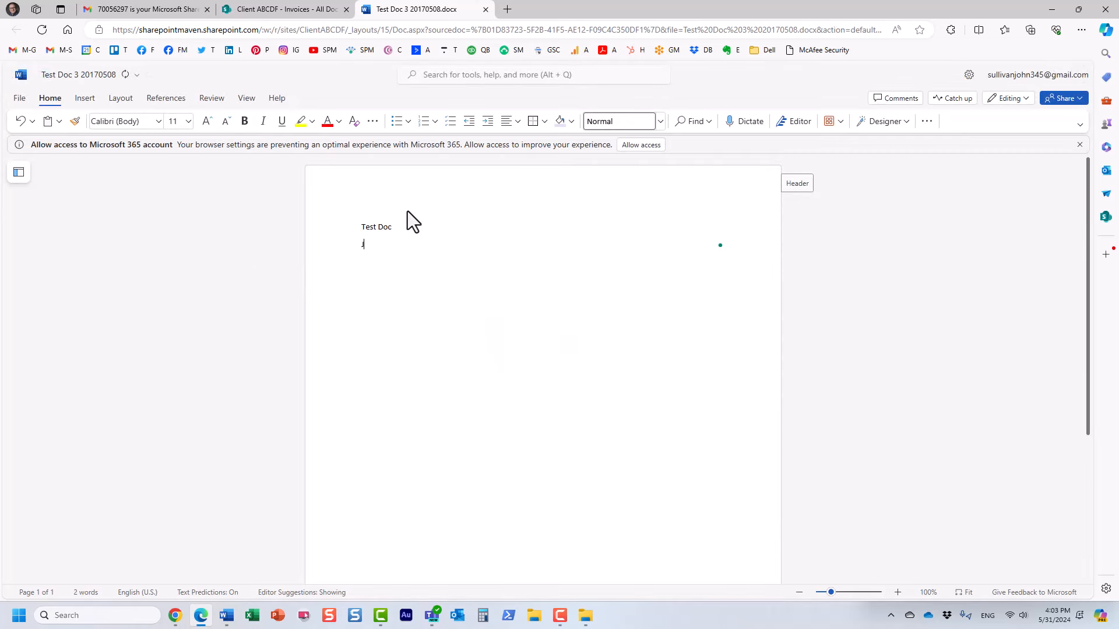
text(Hello from John)
click(485, 9)
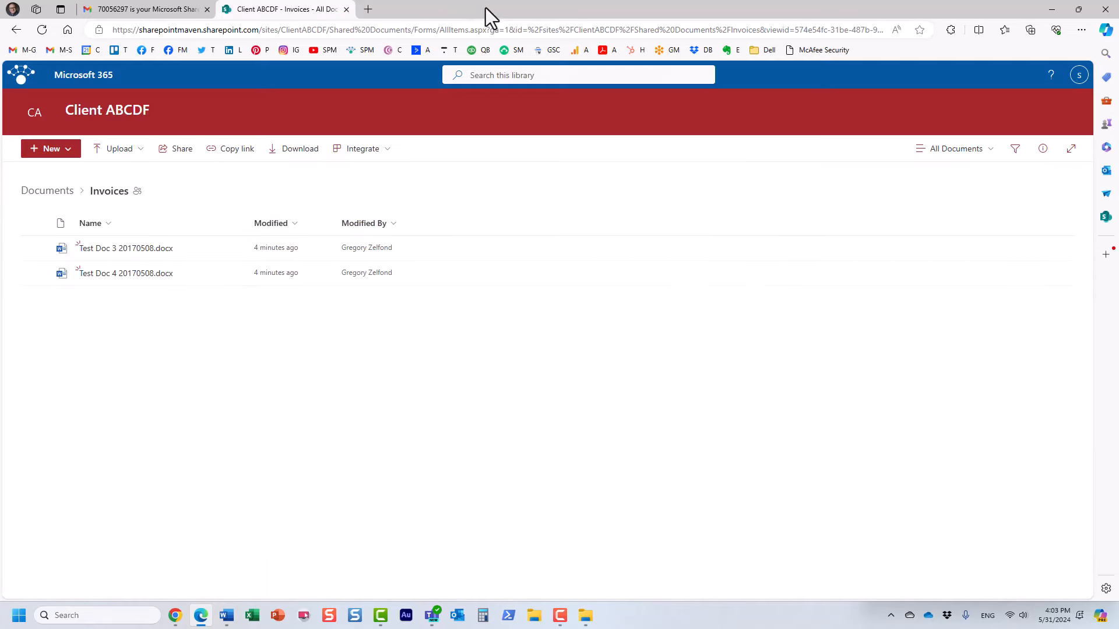
Reload the page and go Documents > Invoices to see Test Doc 3's new modified time.
click(41, 31)
click(47, 190)
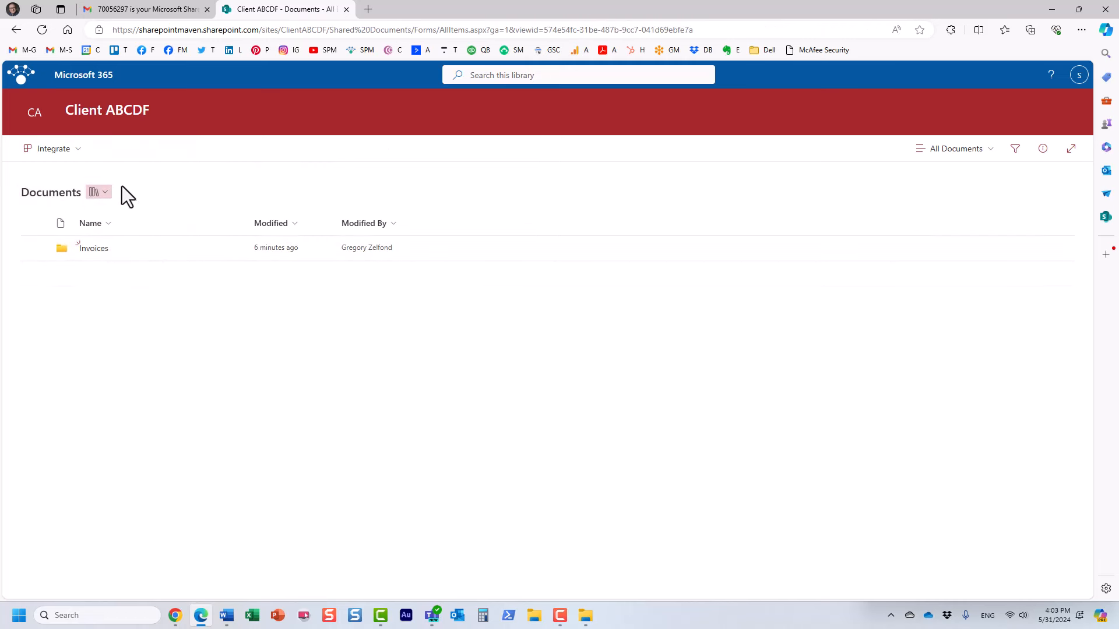
click(98, 250)
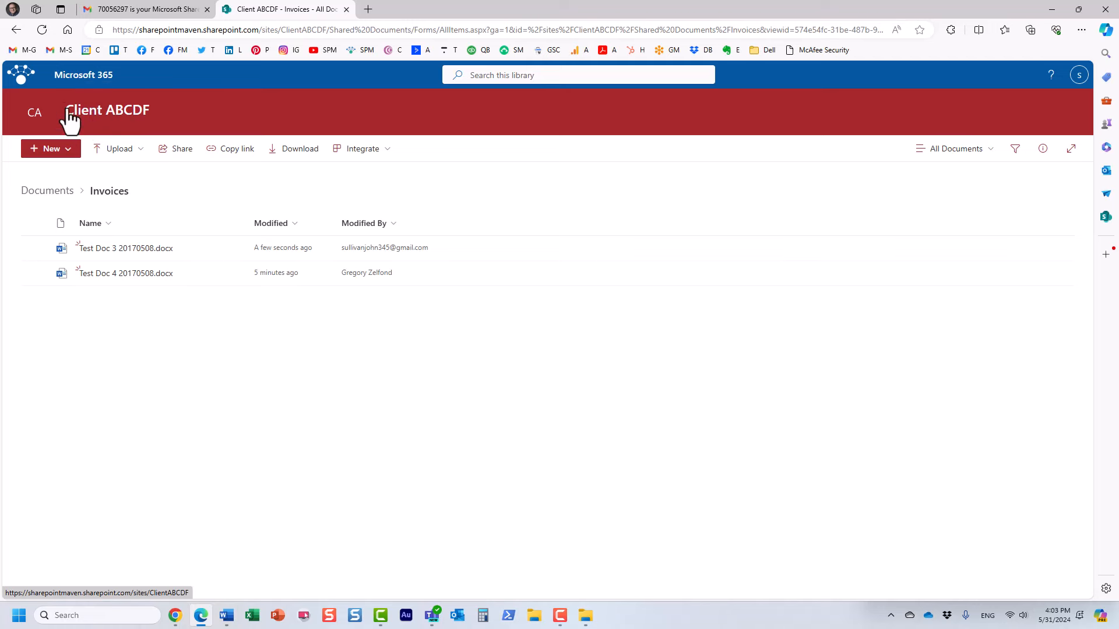
As the guest, try the Client ABCDF site title, get Access Denied, and go back.
click(93, 112)
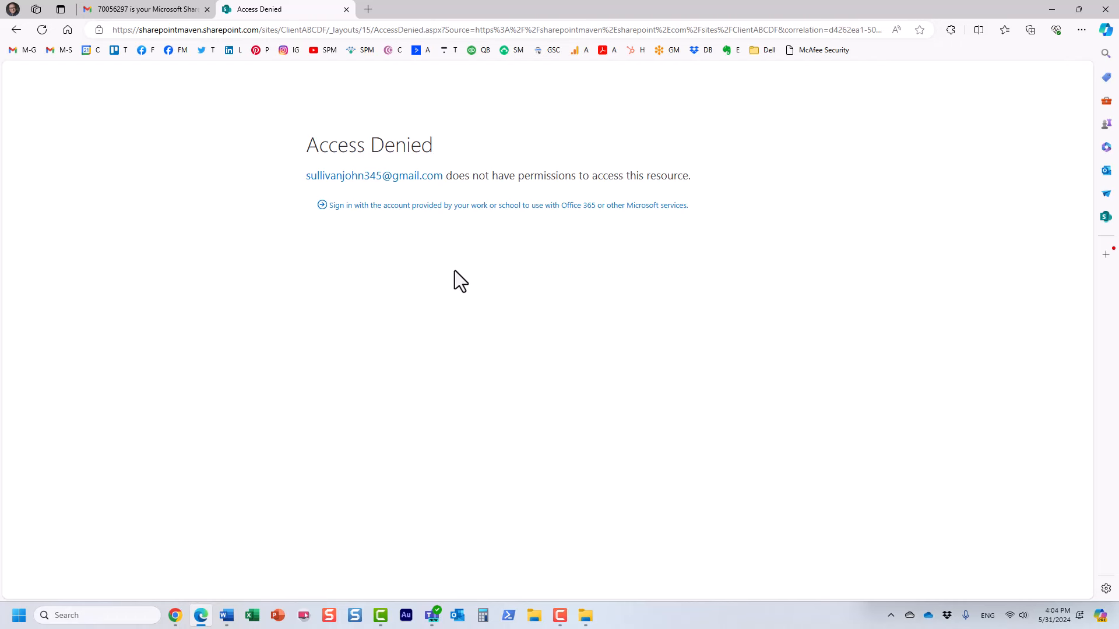
click(17, 30)
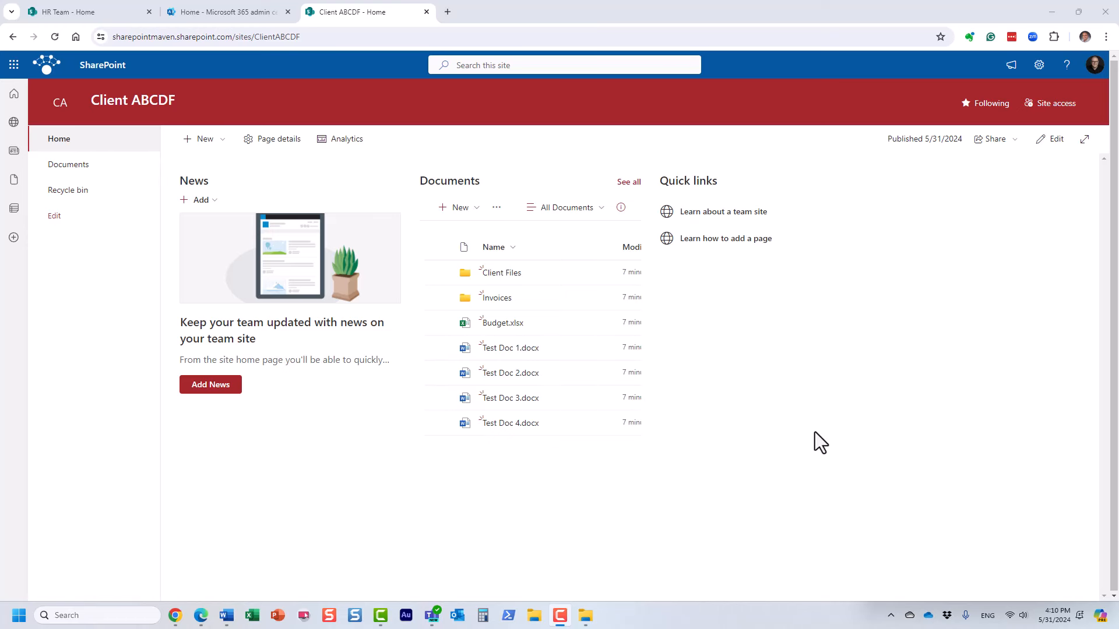
Open Site permissions and expand the site owners, members and visitors lists.
click(1052, 106)
click(1107, 70)
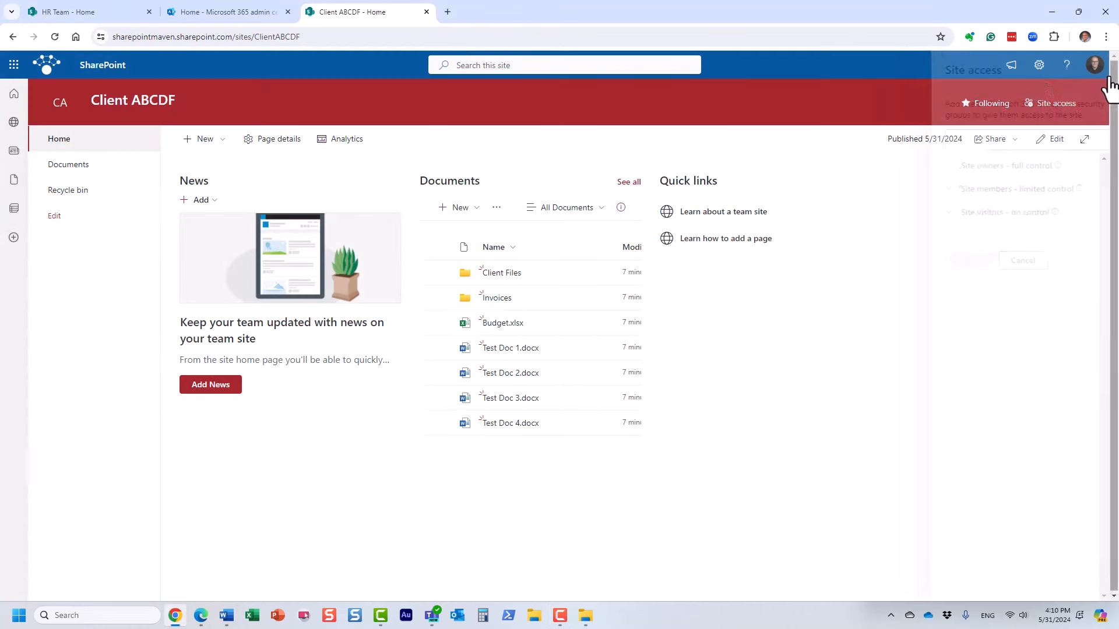
click(1035, 71)
click(958, 213)
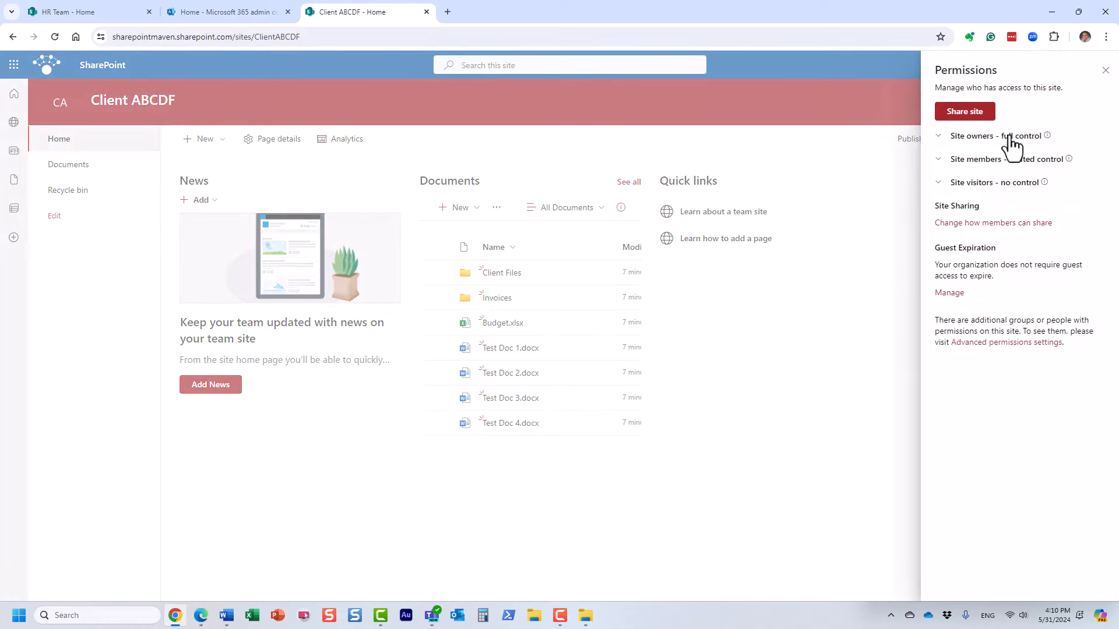
click(1009, 137)
click(1005, 189)
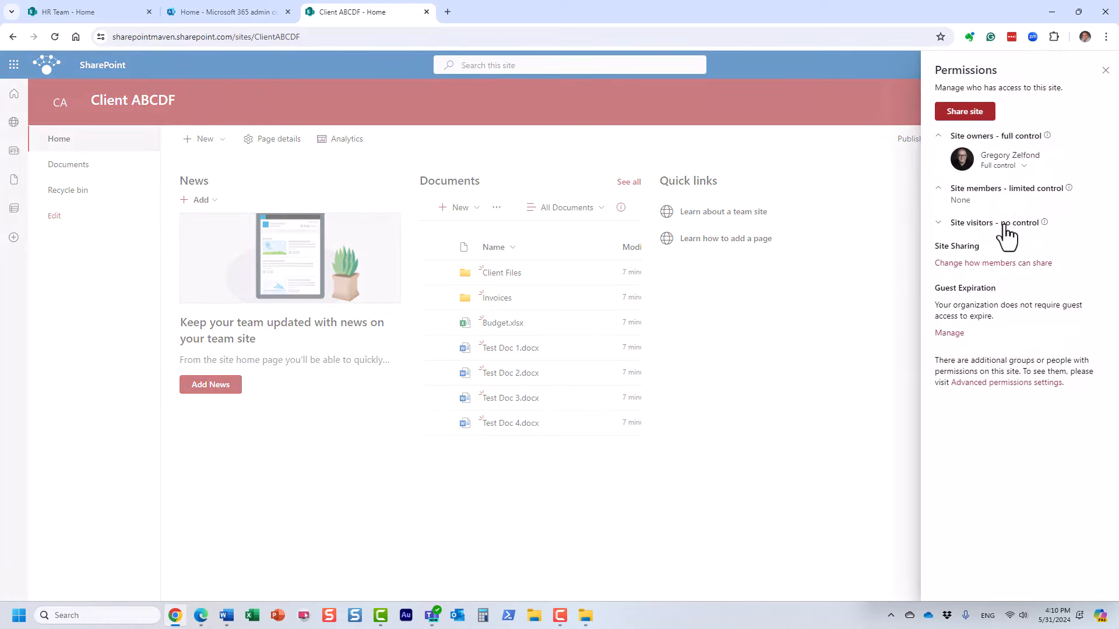
click(1011, 224)
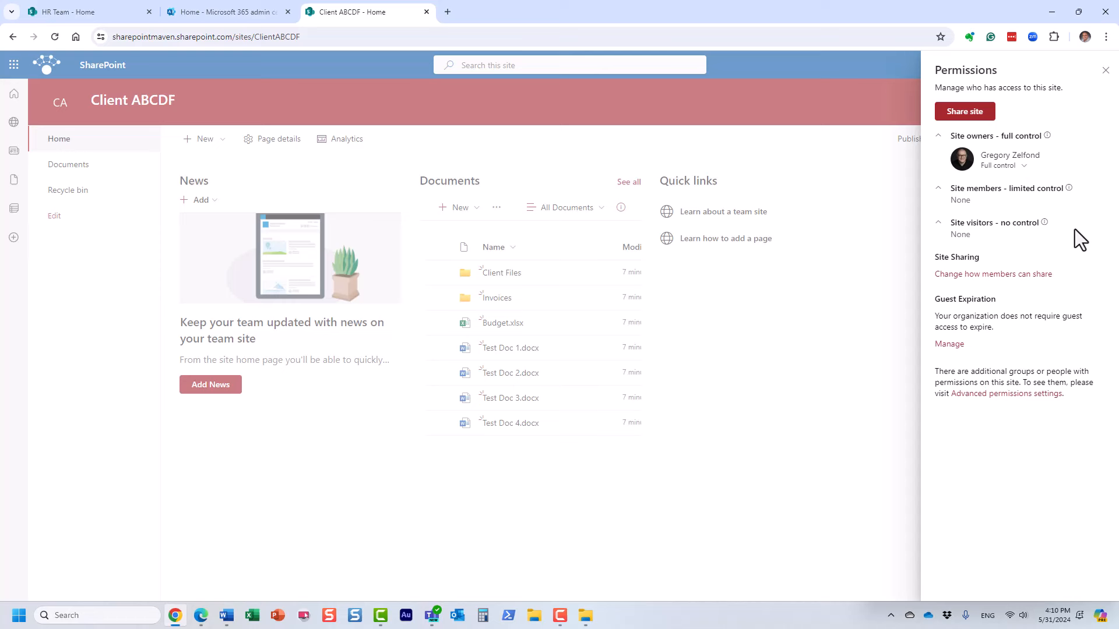
Share the site with the guest's Gmail address at Edit level, with message 'Project Site'.
click(975, 114)
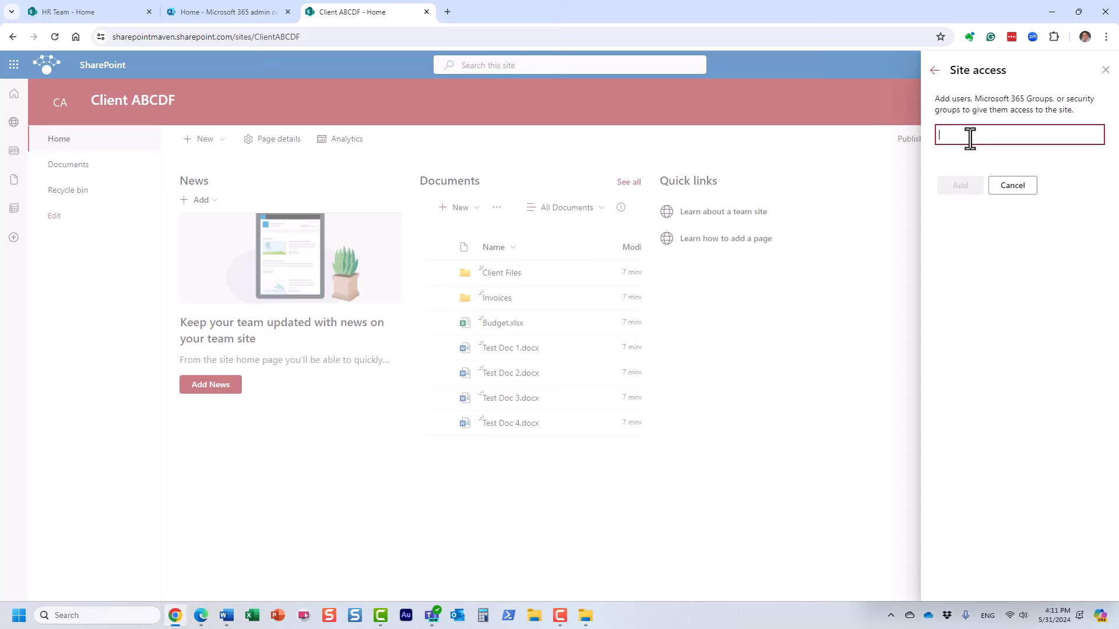
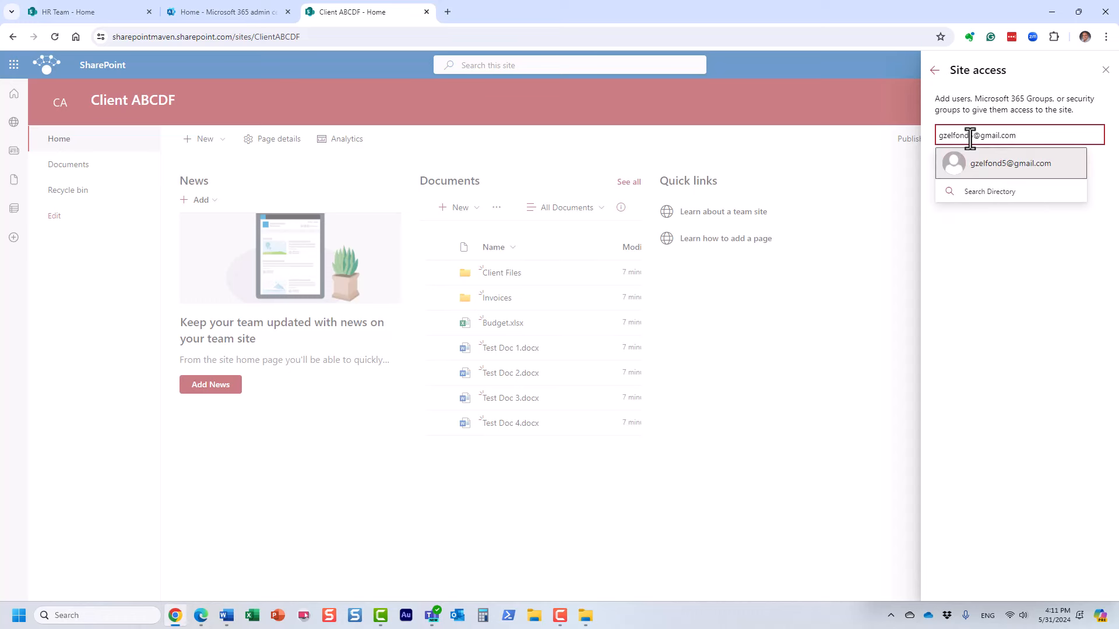
click(1037, 169)
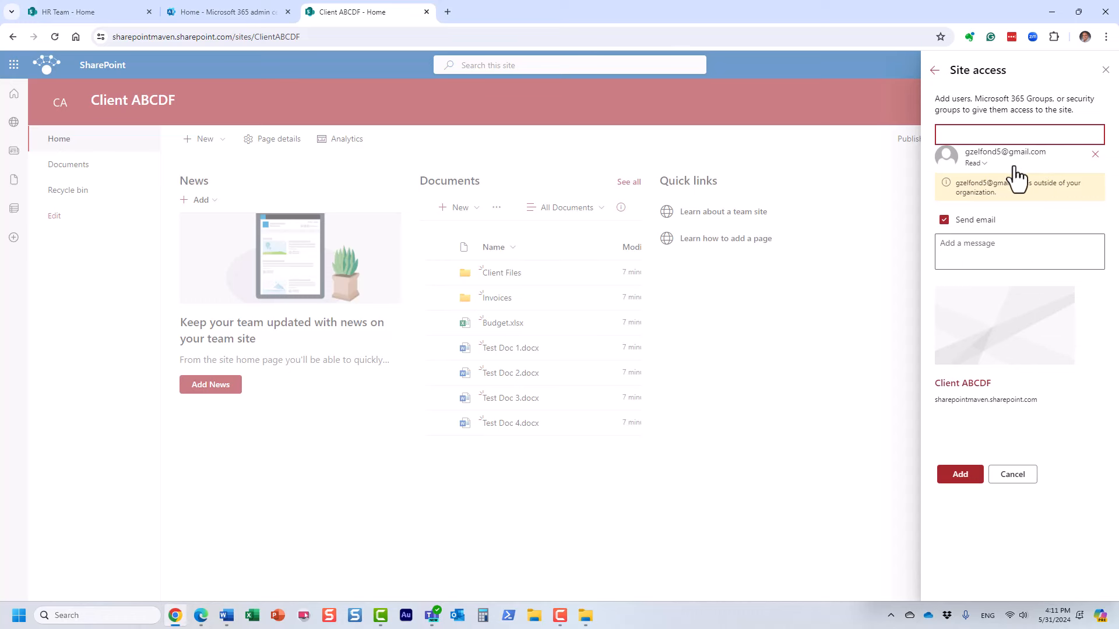
click(982, 166)
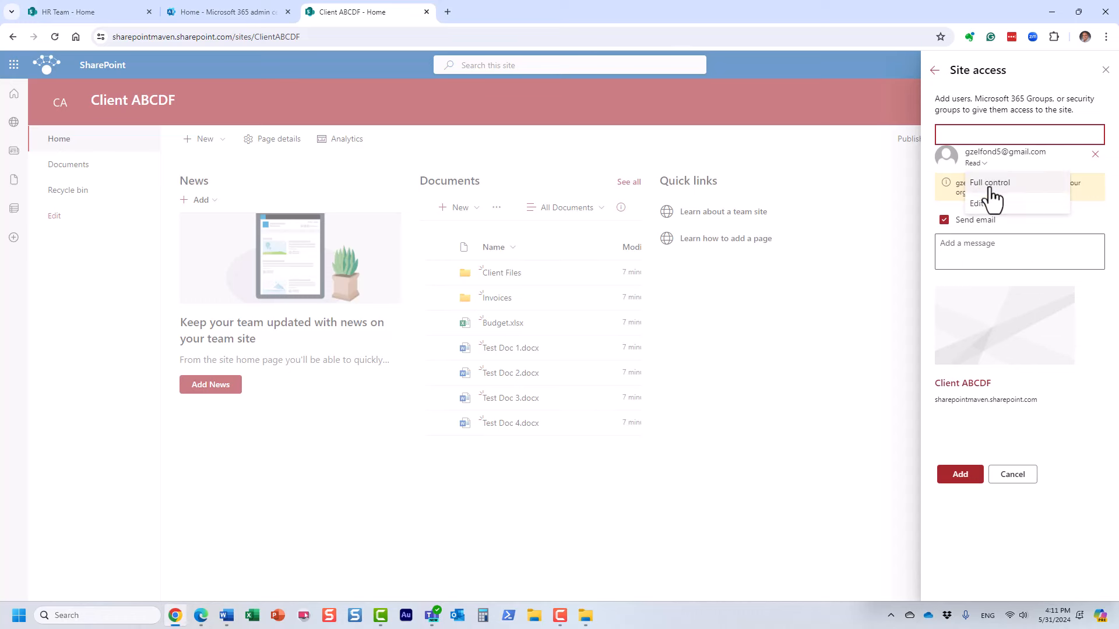
click(992, 198)
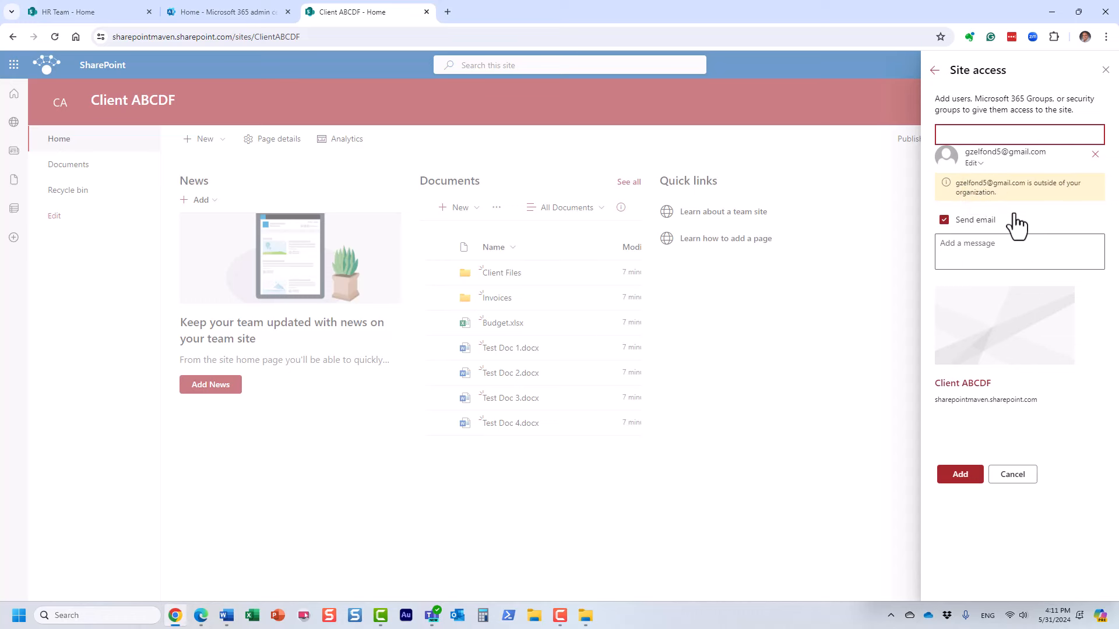
click(961, 246)
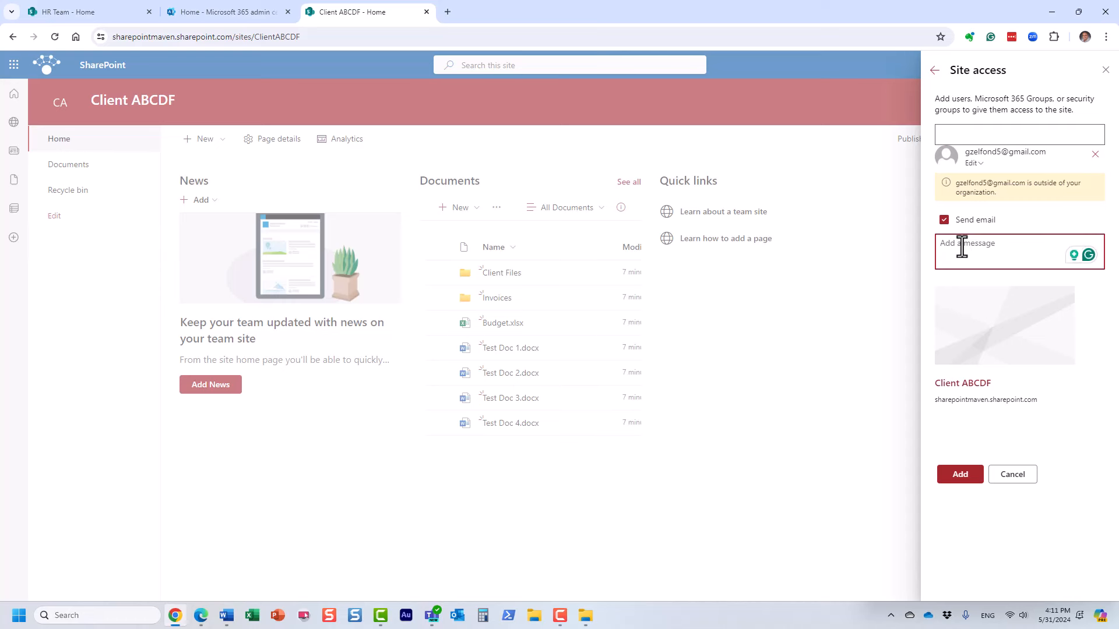
text(Project Site)
click(974, 474)
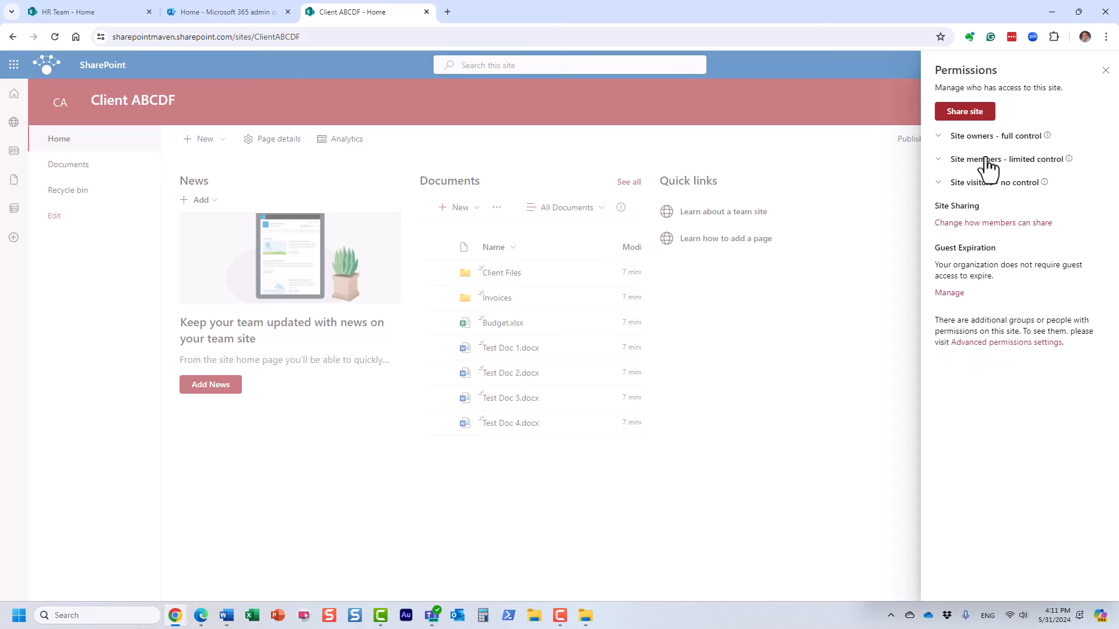
Expand Site members, Site visitors and Site owners to see the guest listed as a member.
click(986, 159)
click(993, 216)
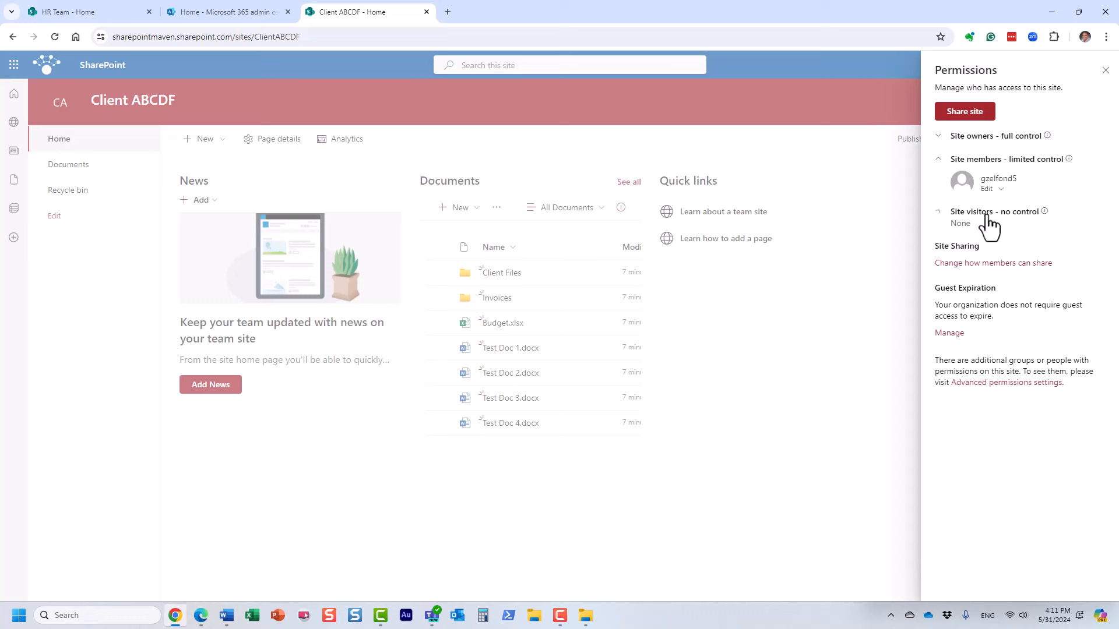
click(993, 139)
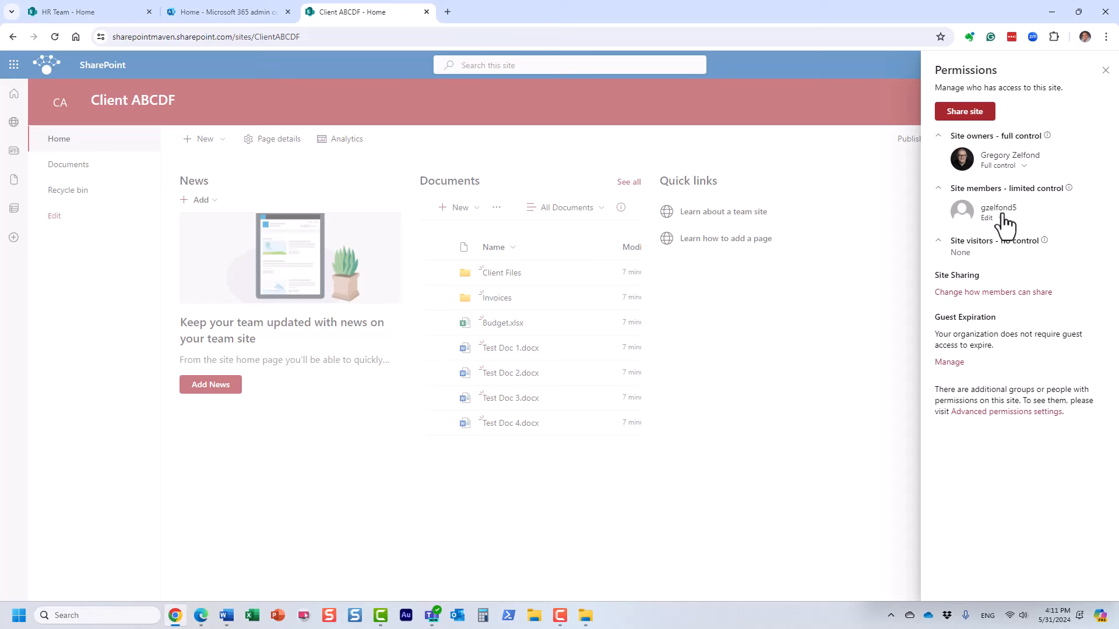
mouse_move(1000, 221)
Switch to Gmail and check which Google account is signed in.
key(alt+Tab)
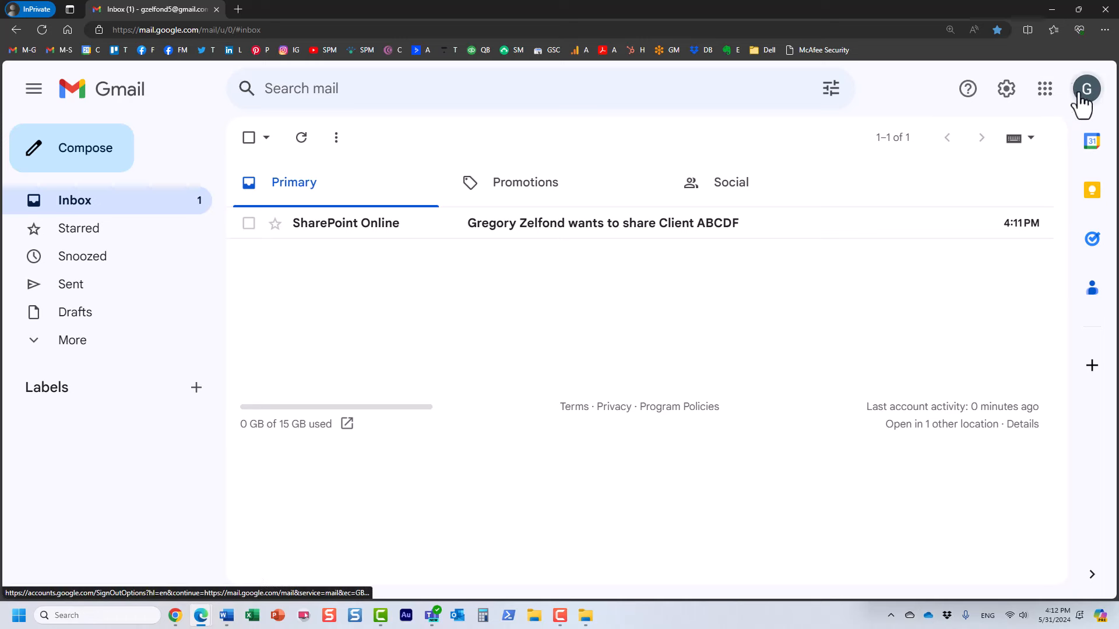
click(1082, 92)
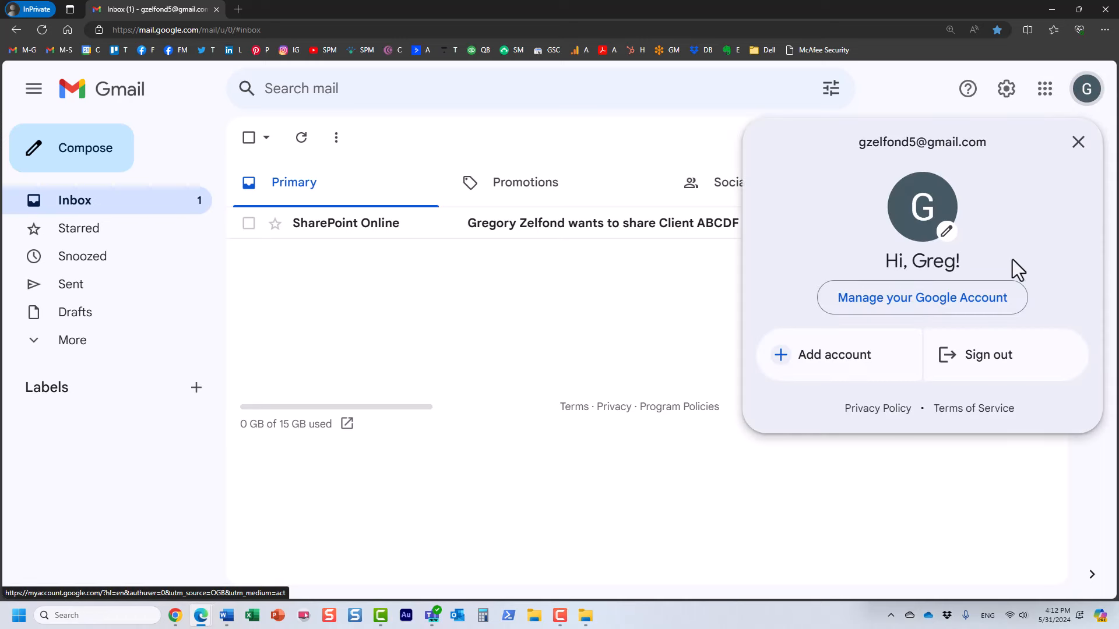
click(1079, 143)
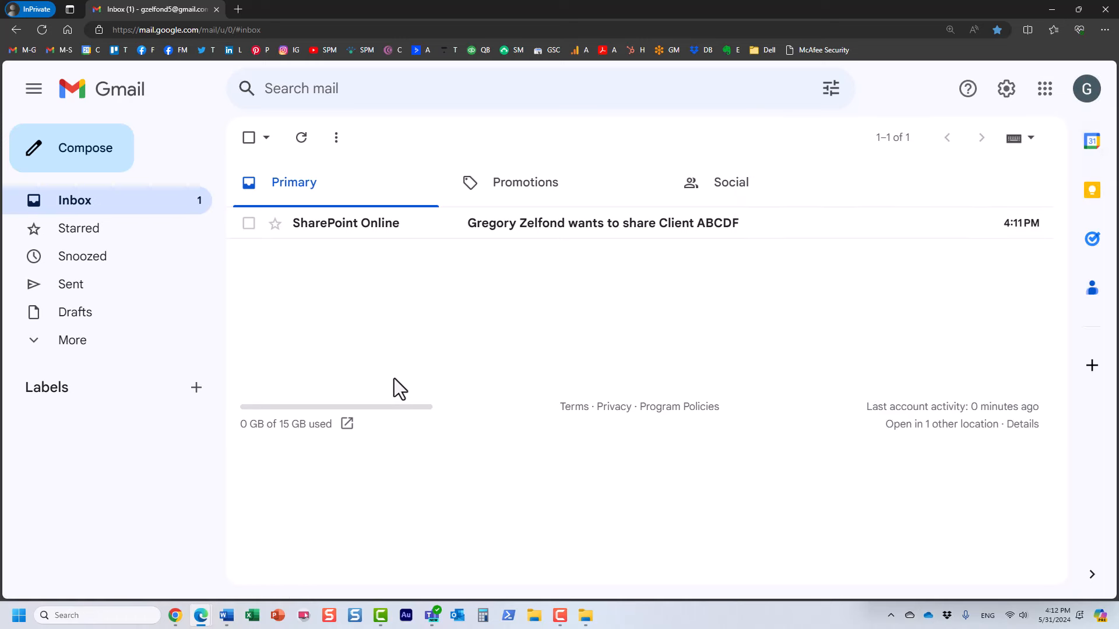
Open the SharePoint Online sharing email and follow its Client ABCDF site link.
click(392, 231)
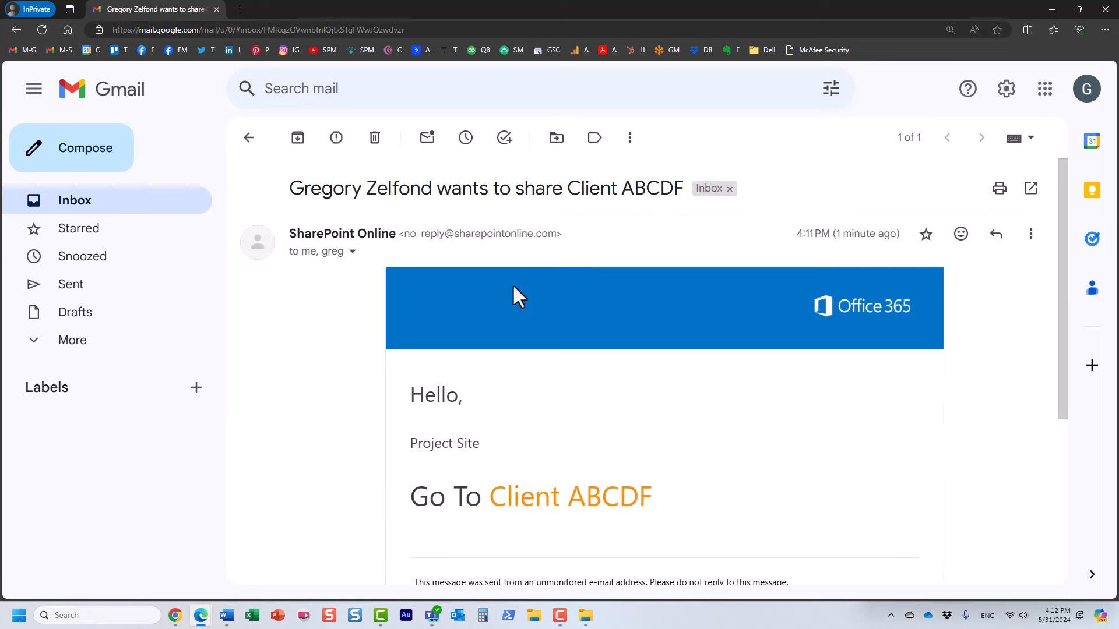
scroll(520, 385, down, 1)
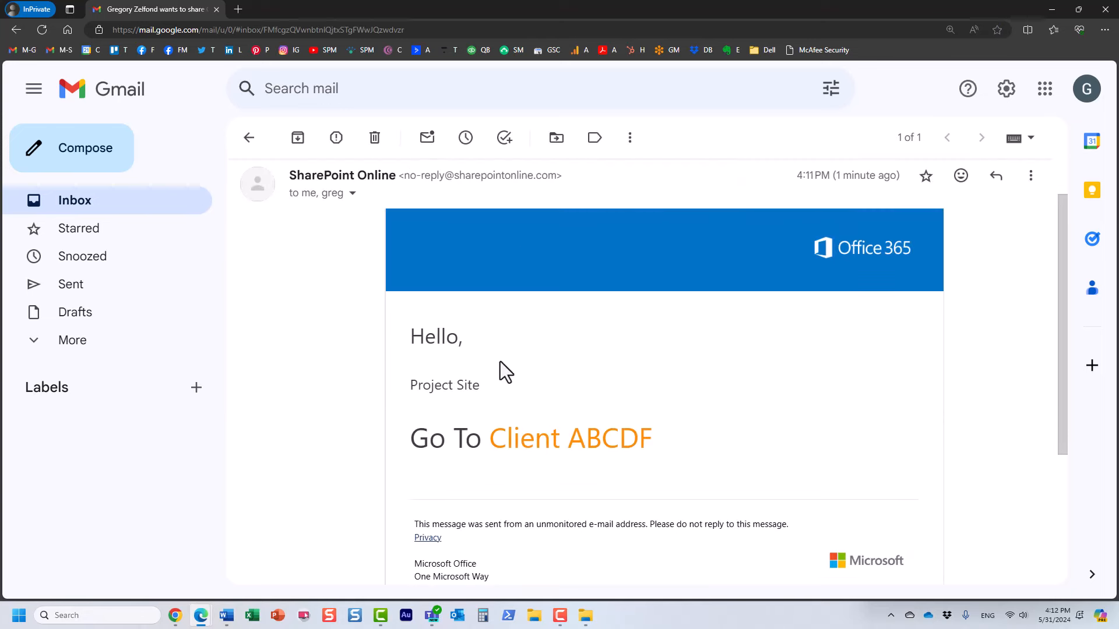
scroll(538, 383, down, 1)
scroll(524, 350, up, 1)
scroll(479, 335, down, 1)
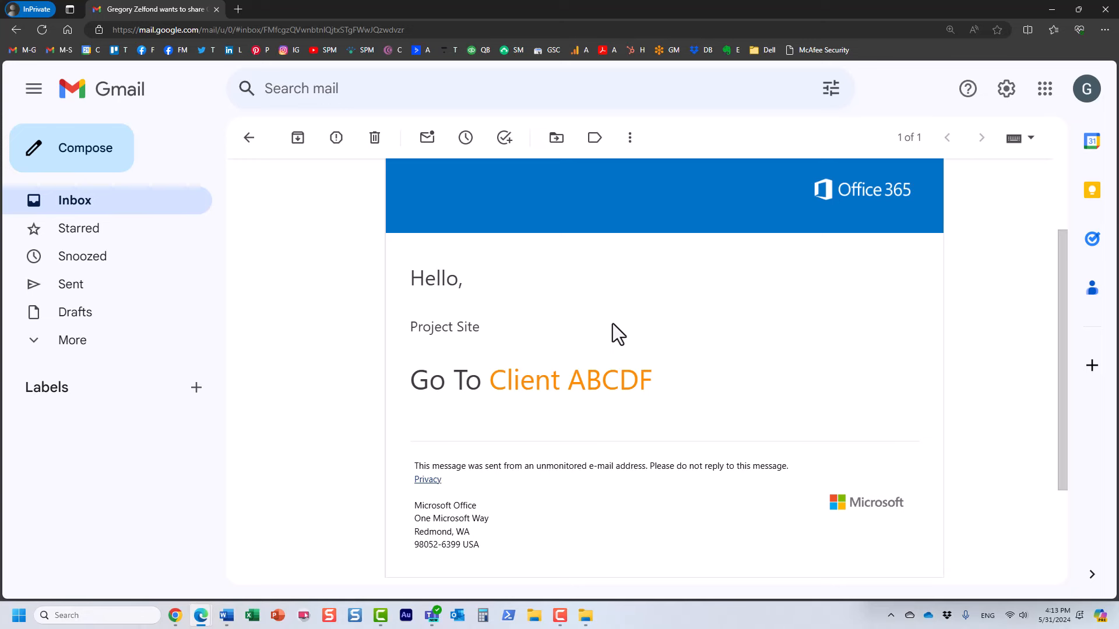
click(610, 384)
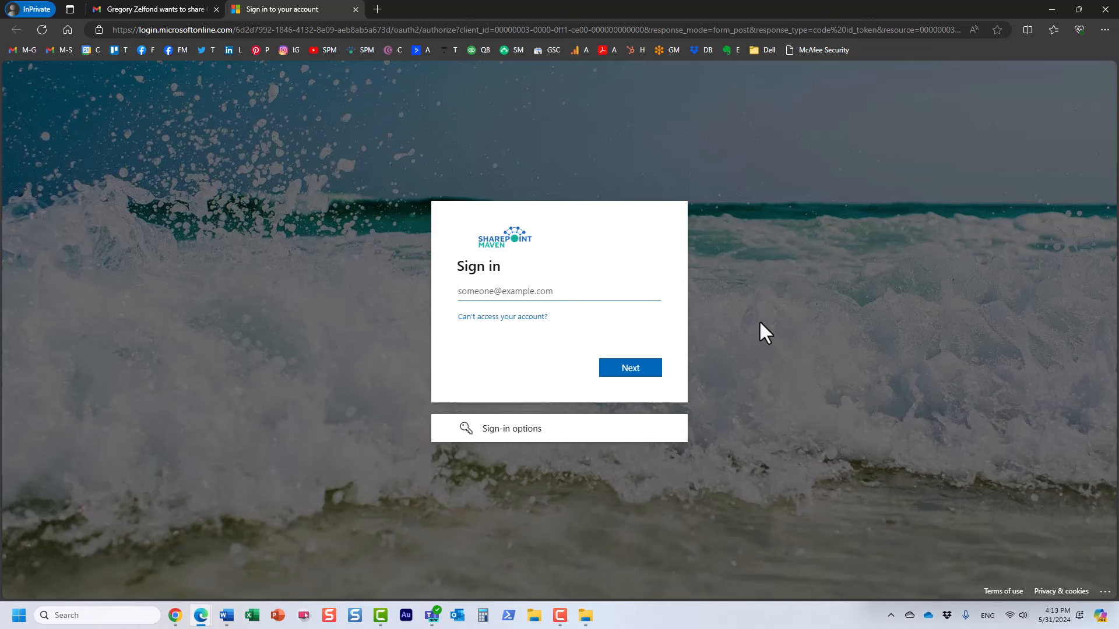
Enter the guest's email address on the sign-in page and request a single-use code by email.
click(624, 372)
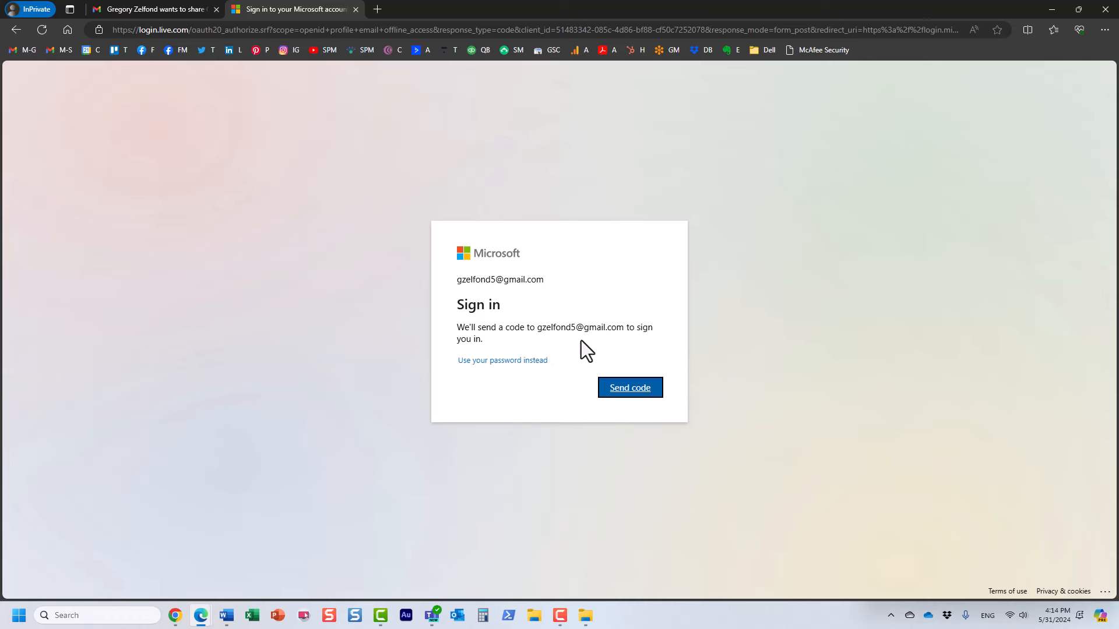
click(628, 390)
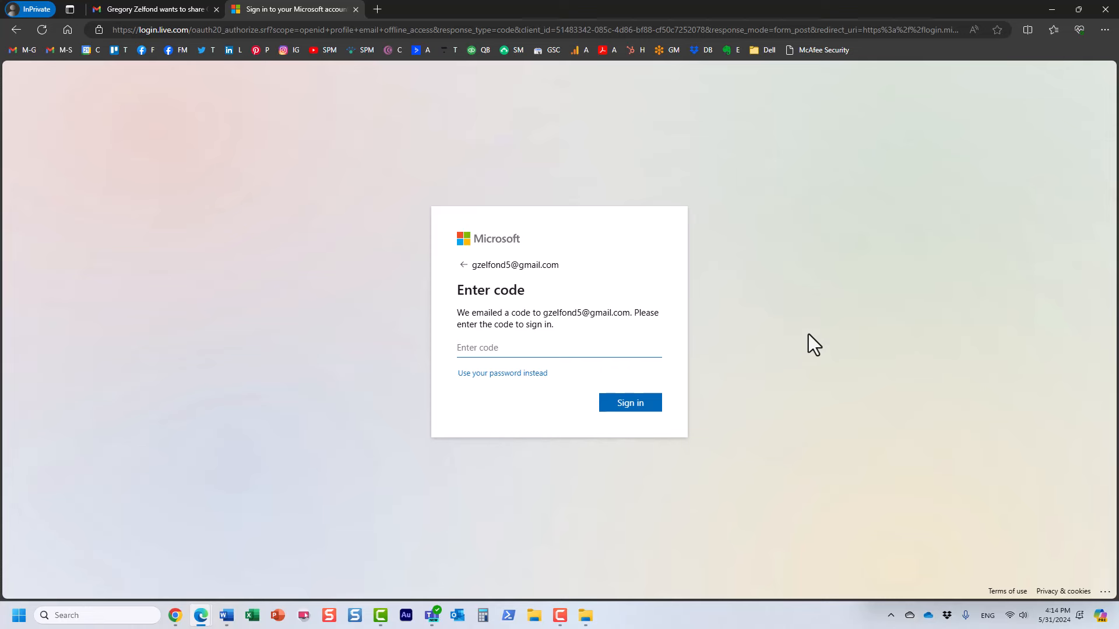
Copy the single-use code from the code email in the guest's Gmail inbox.
click(155, 9)
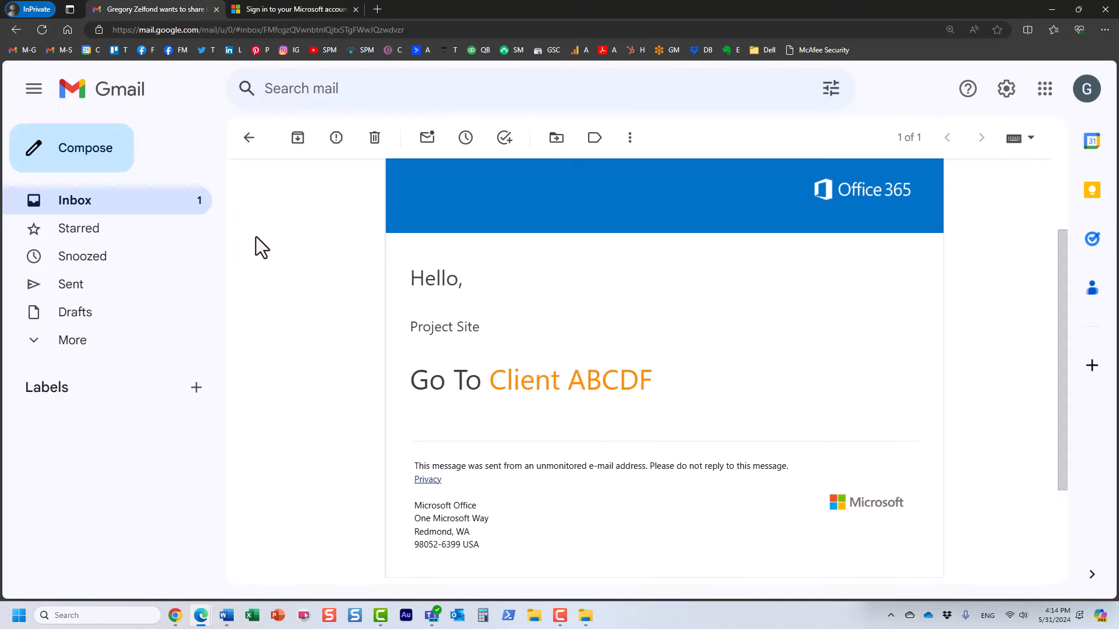
click(108, 204)
click(325, 232)
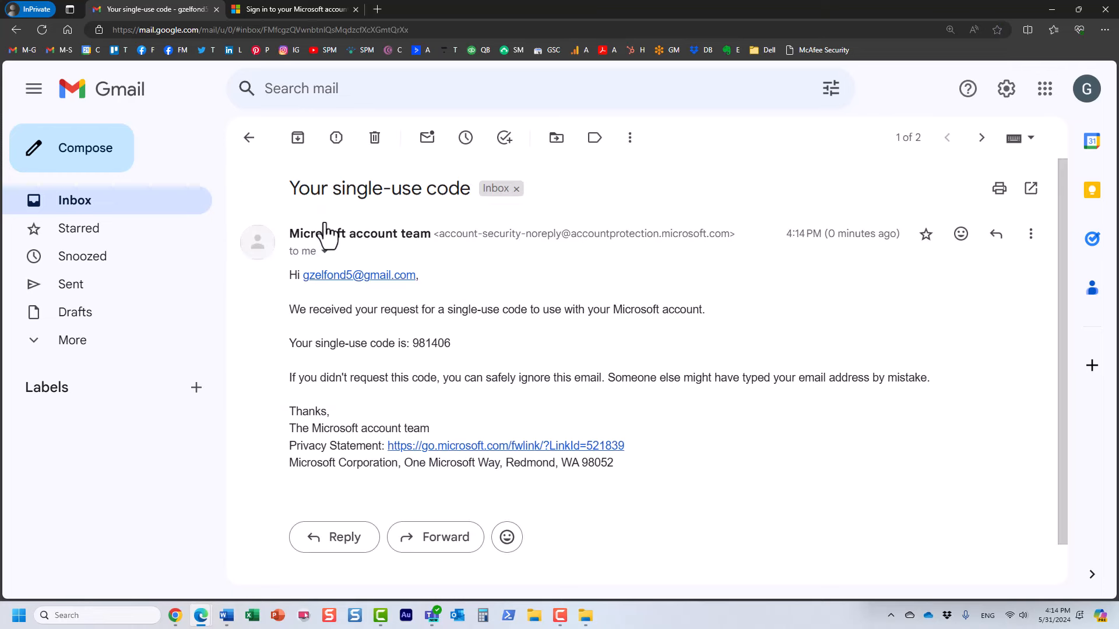
double_click(422, 344)
right_click(422, 344)
click(448, 354)
Paste the code to sign in, decline staying signed in, and accept the permission request.
click(303, 8)
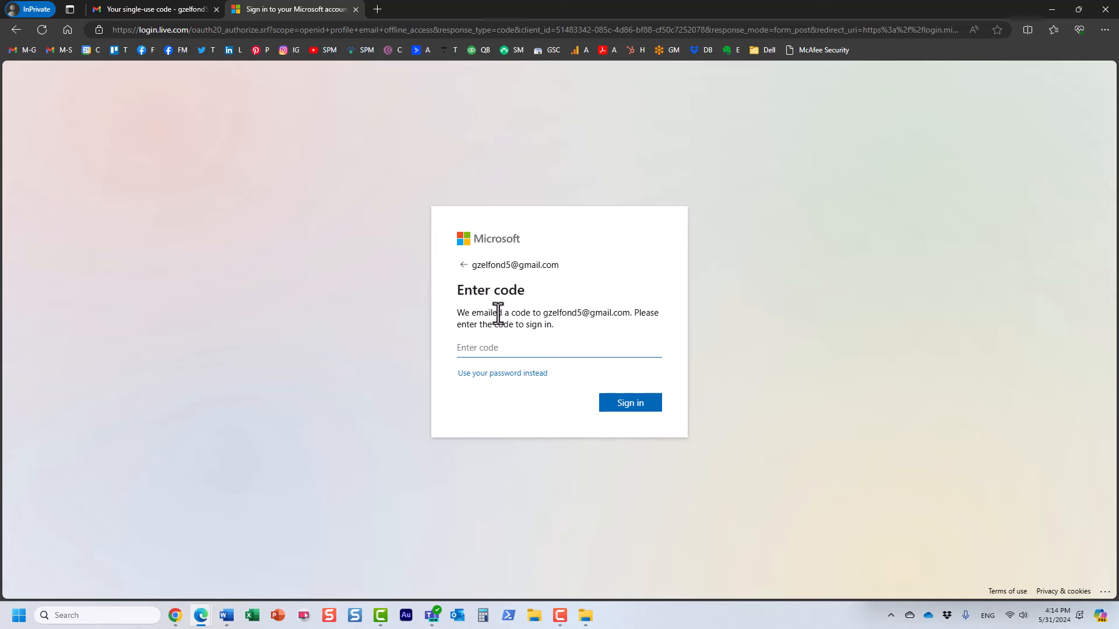
key(ctrl+v)
click(630, 409)
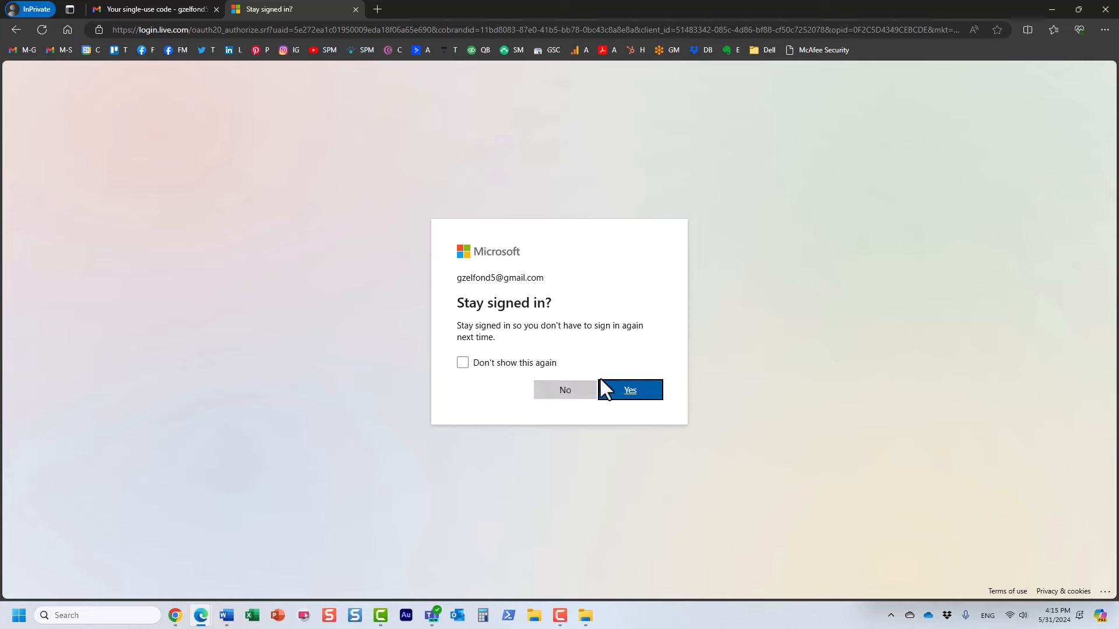
click(568, 395)
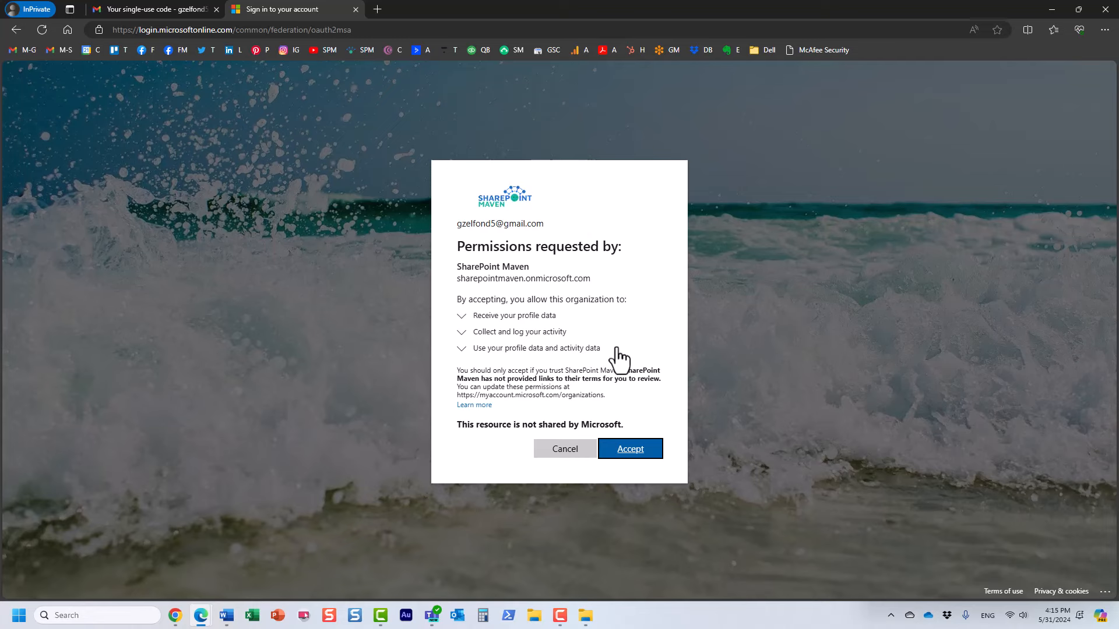
click(640, 450)
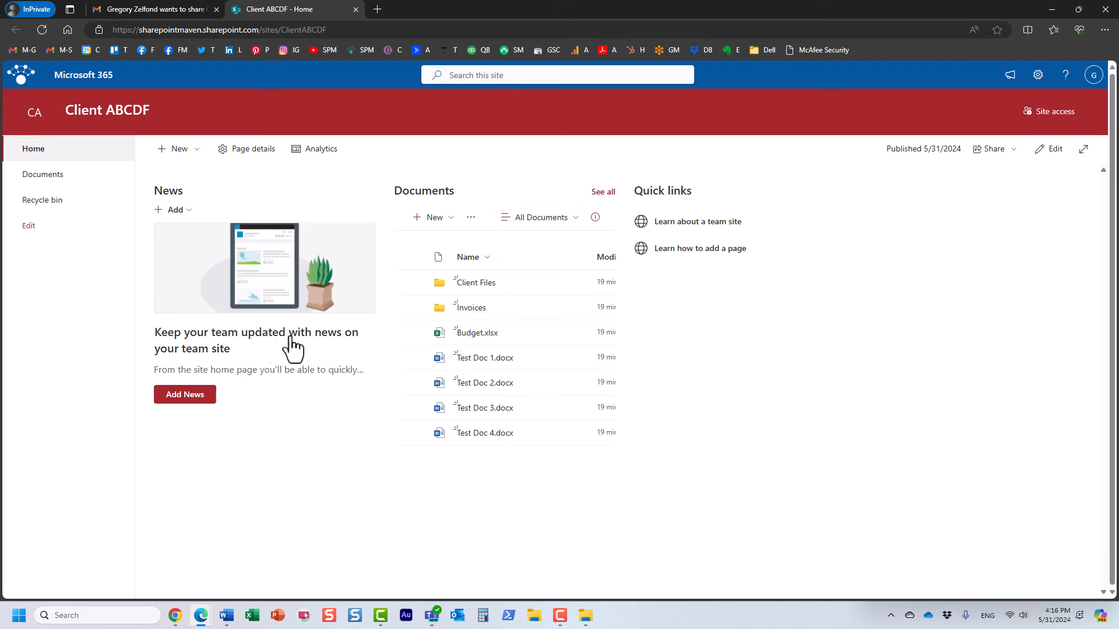
click(603, 192)
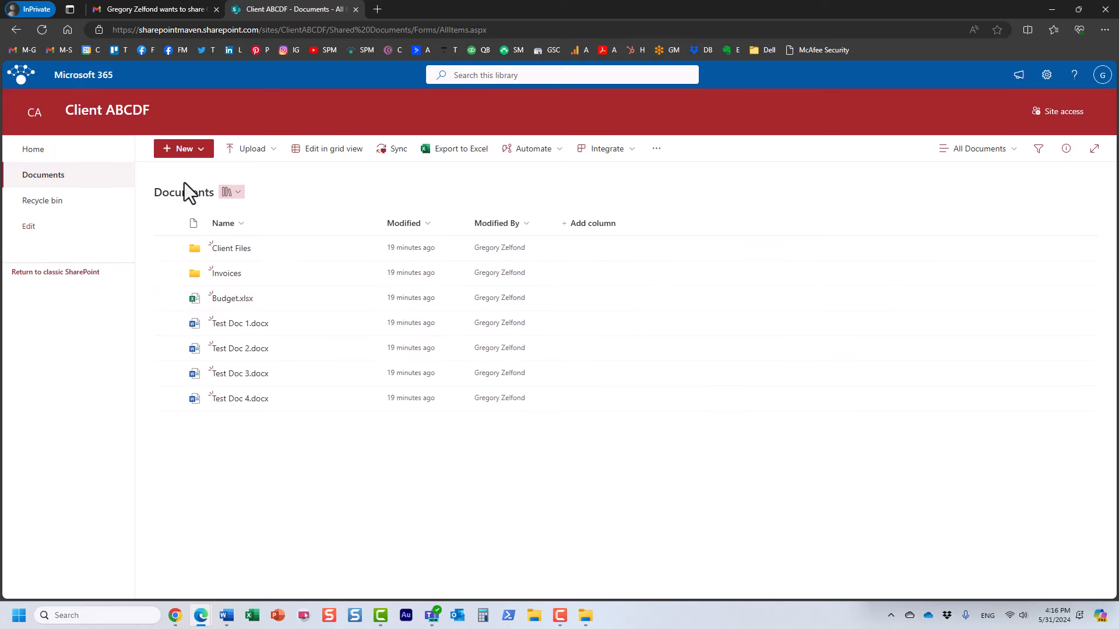
click(168, 299)
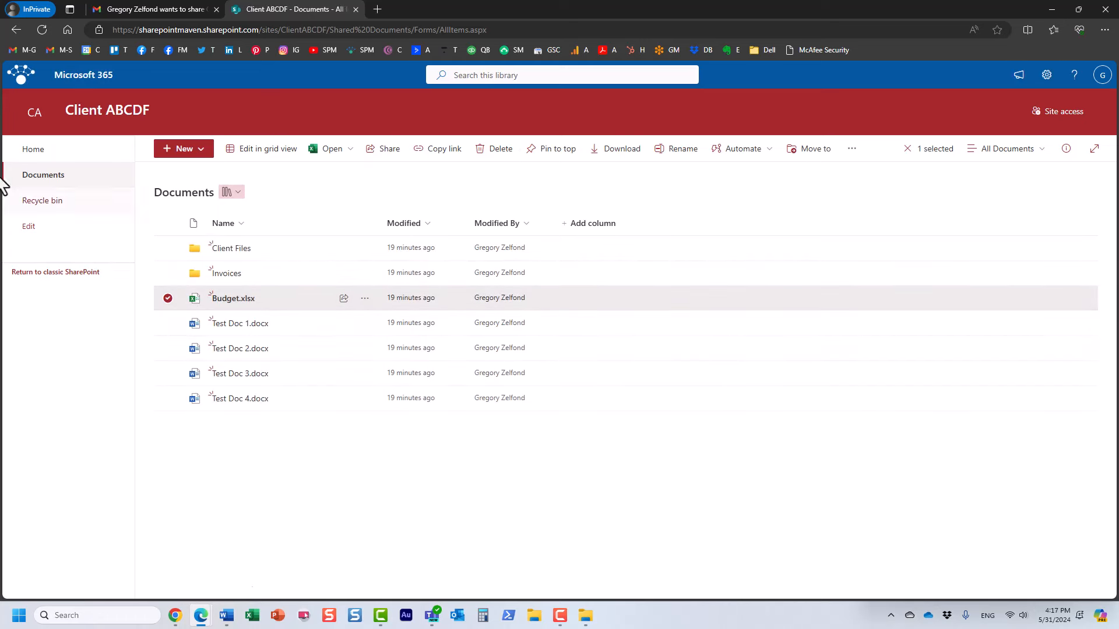
click(33, 153)
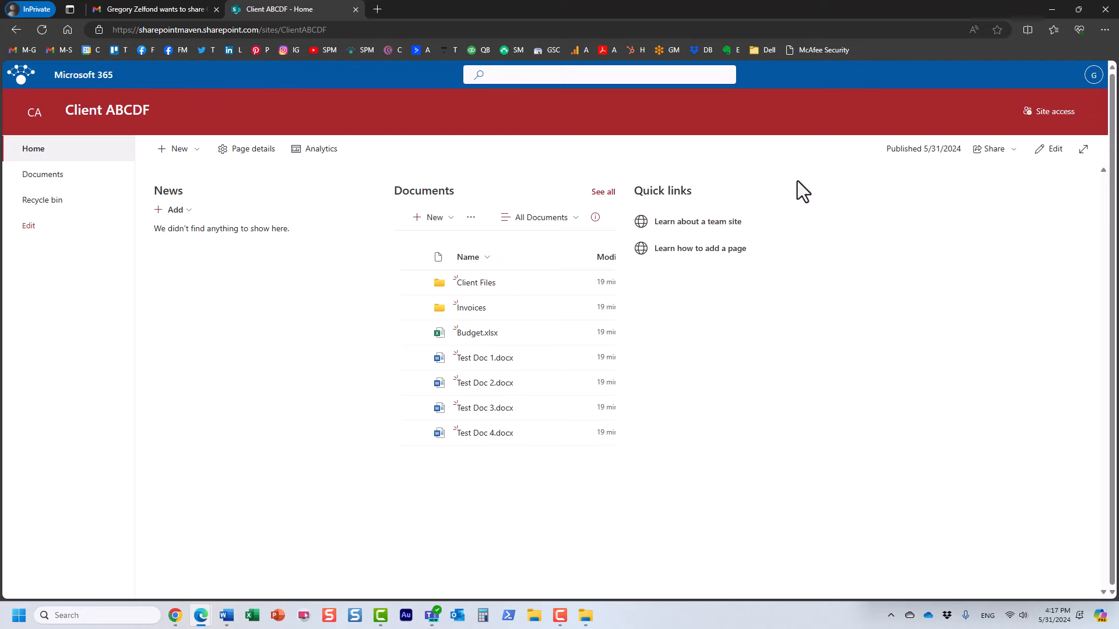
click(64, 152)
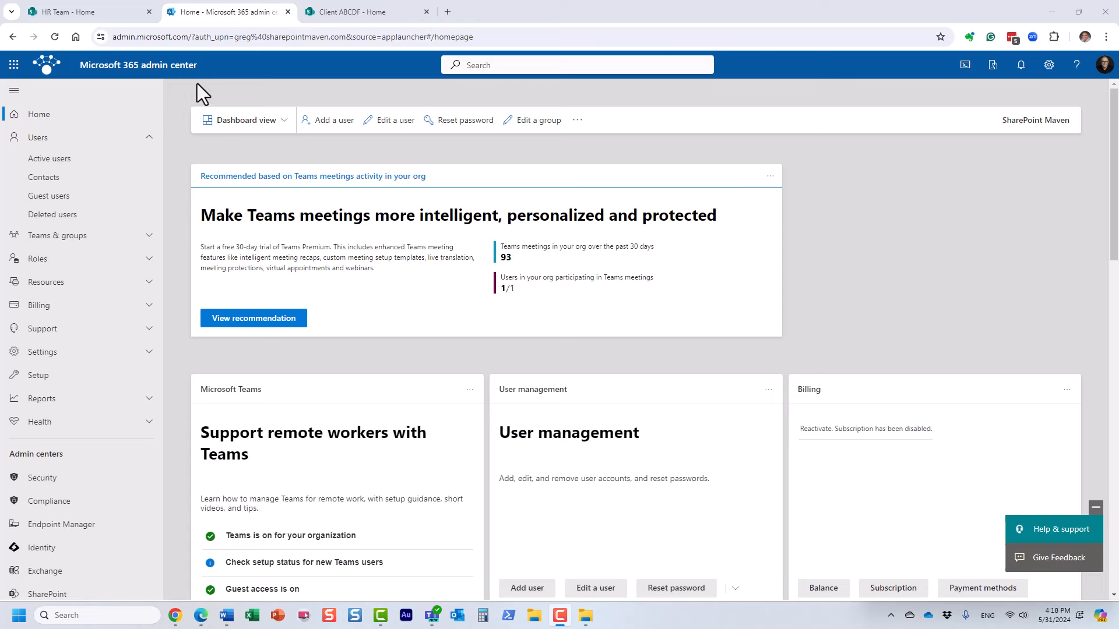
Switch between Guest users and Active users, then select the new guest among the three listed guests.
click(59, 207)
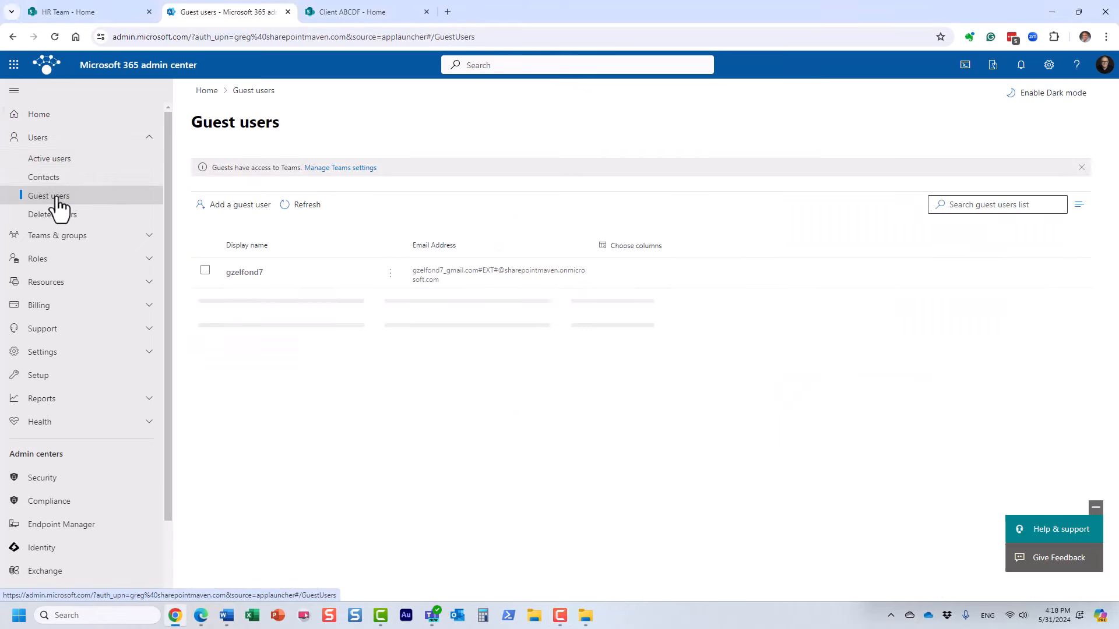
click(65, 166)
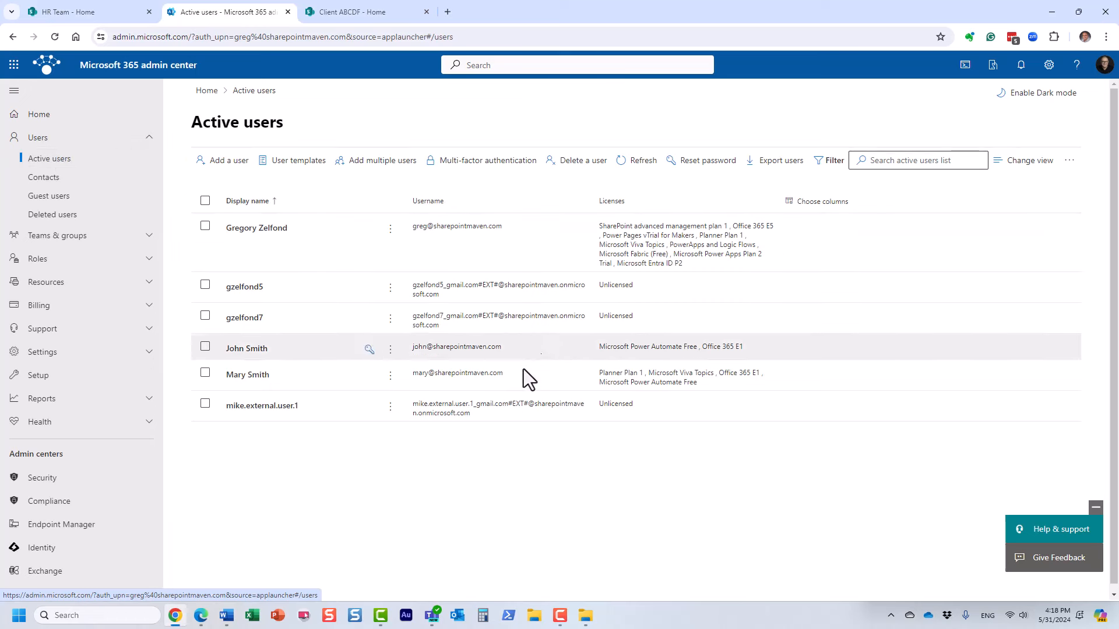
click(63, 198)
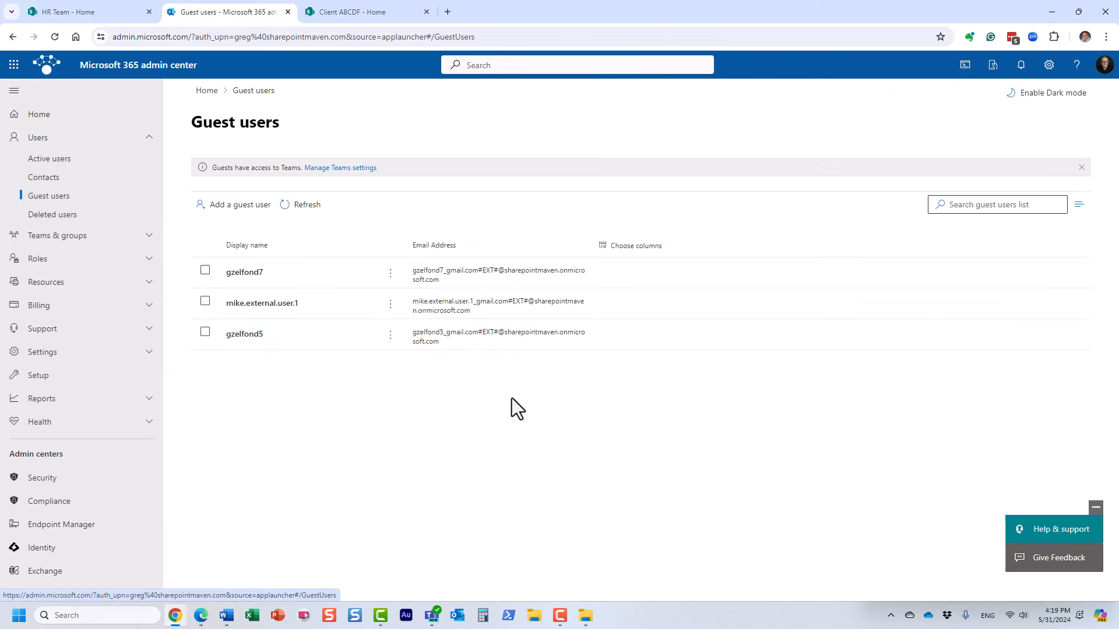
click(205, 334)
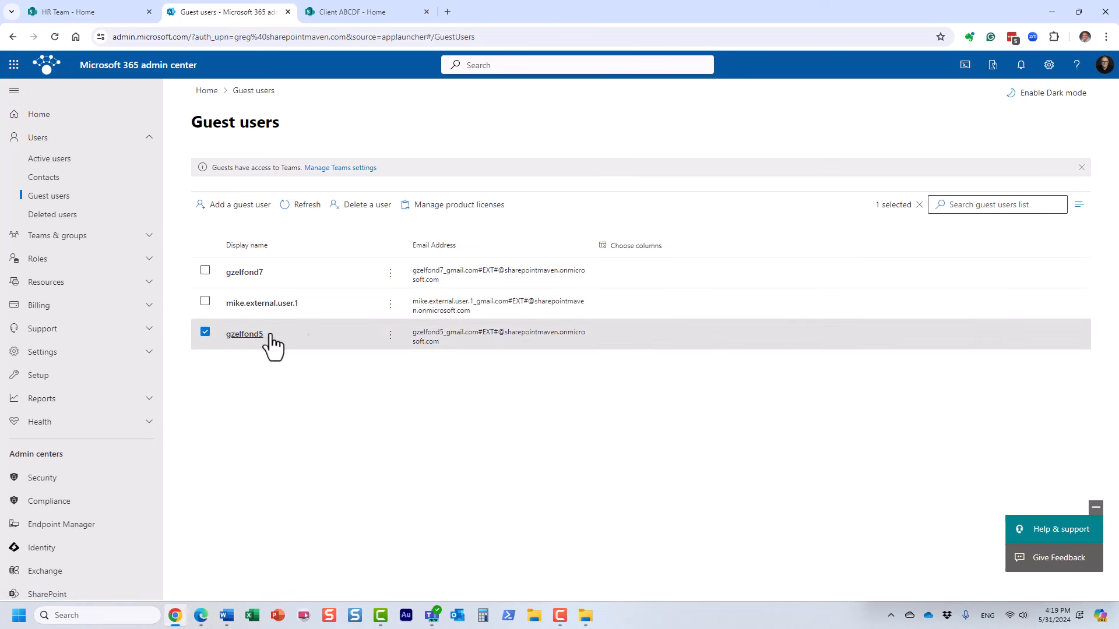
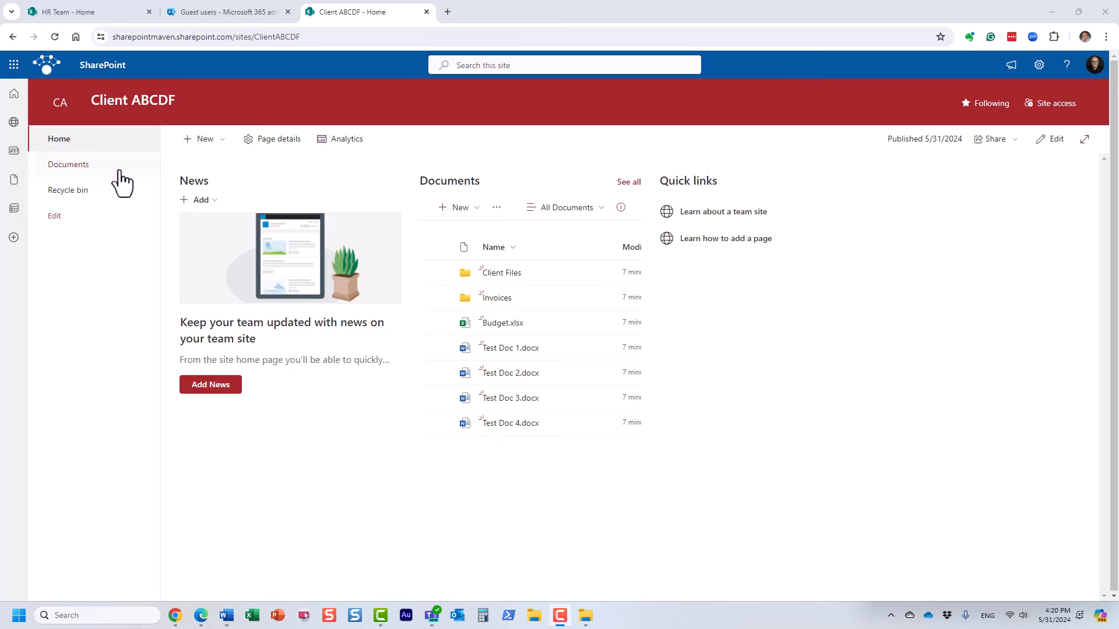
Open the Client ABCDF Documents library, toggle the Invoices folder selection, then return to Guest users.
click(78, 166)
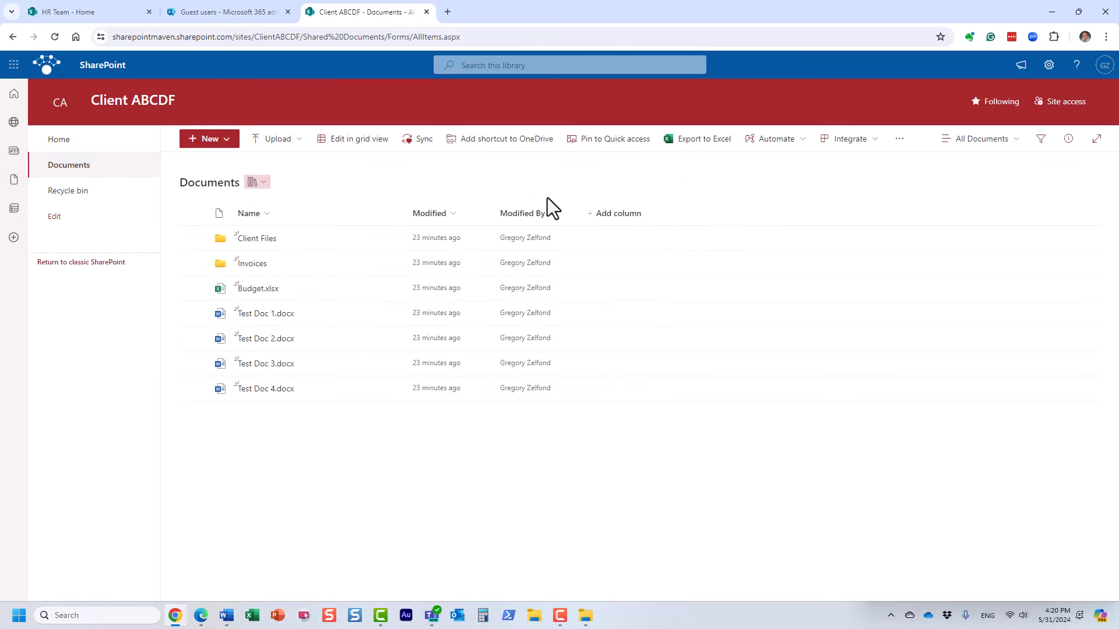
click(193, 264)
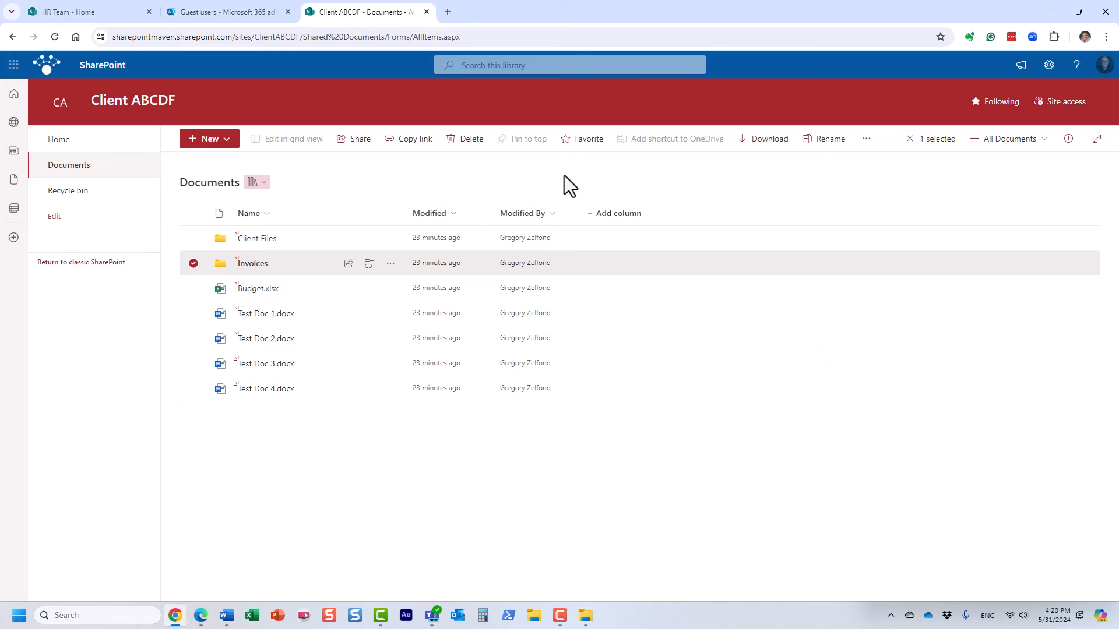
click(194, 263)
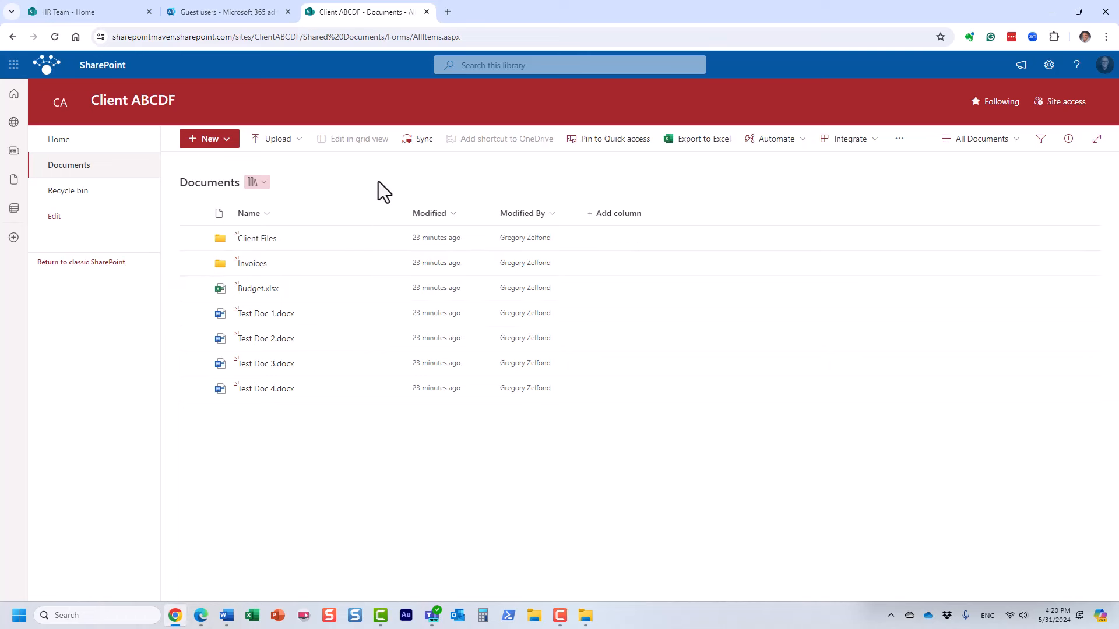
click(238, 13)
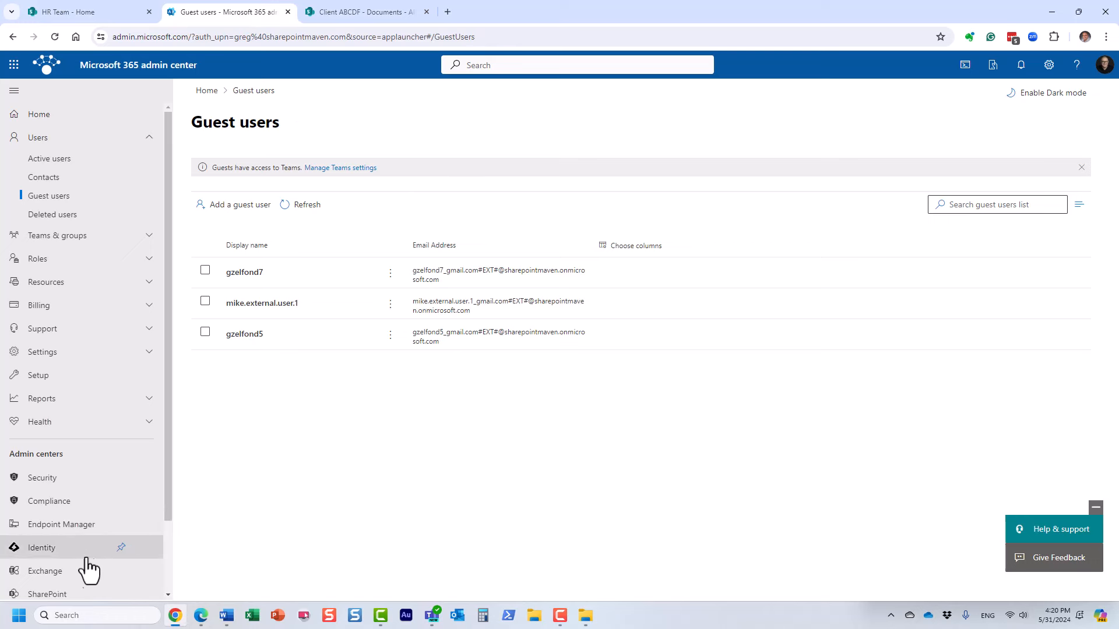
In SharePoint admin center's Active sites, select Client ABCDF and show its Sharing settings.
scroll(105, 562, down, 1)
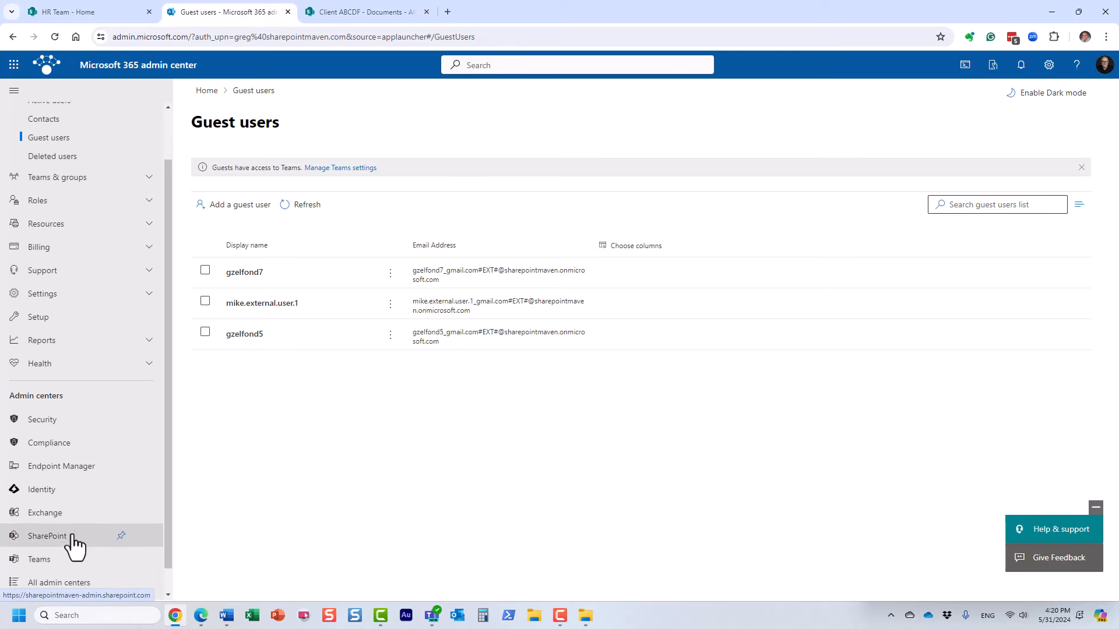
click(70, 538)
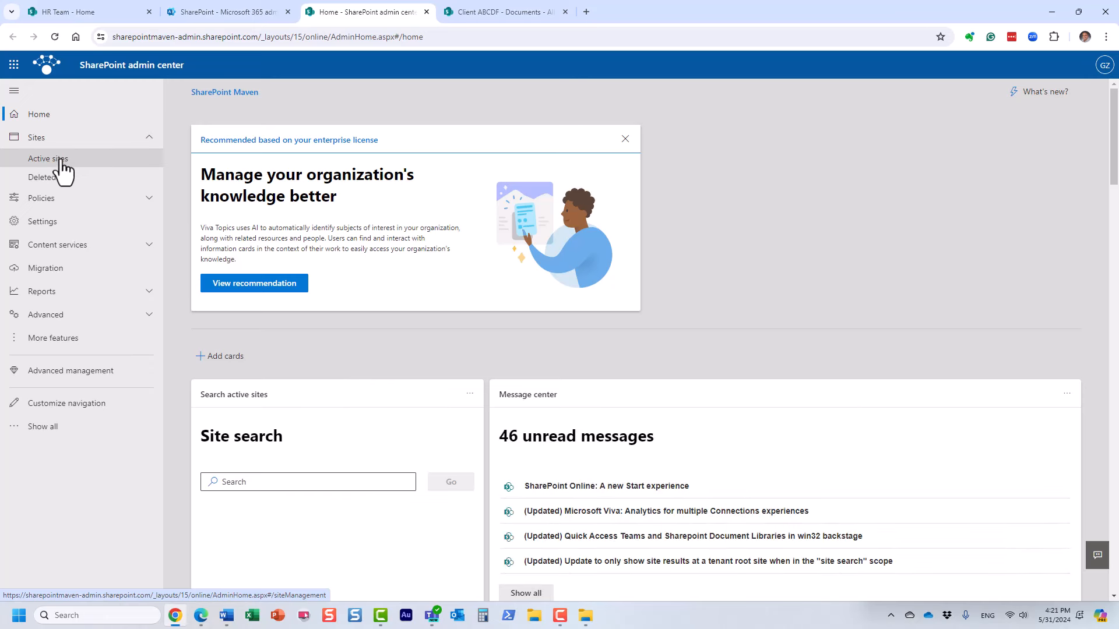
click(63, 163)
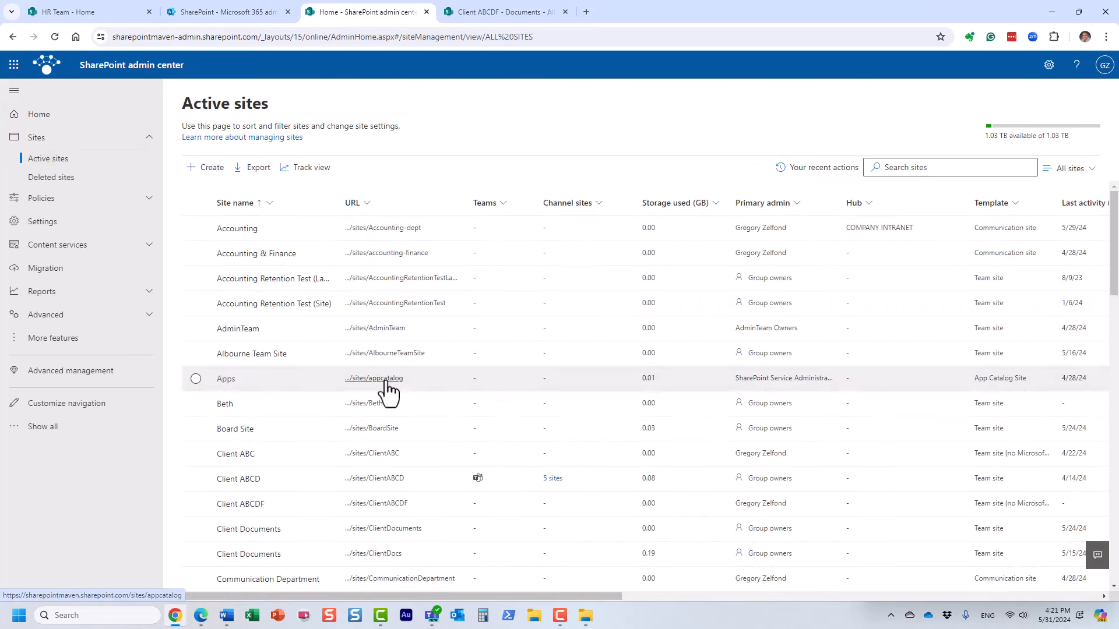
click(196, 504)
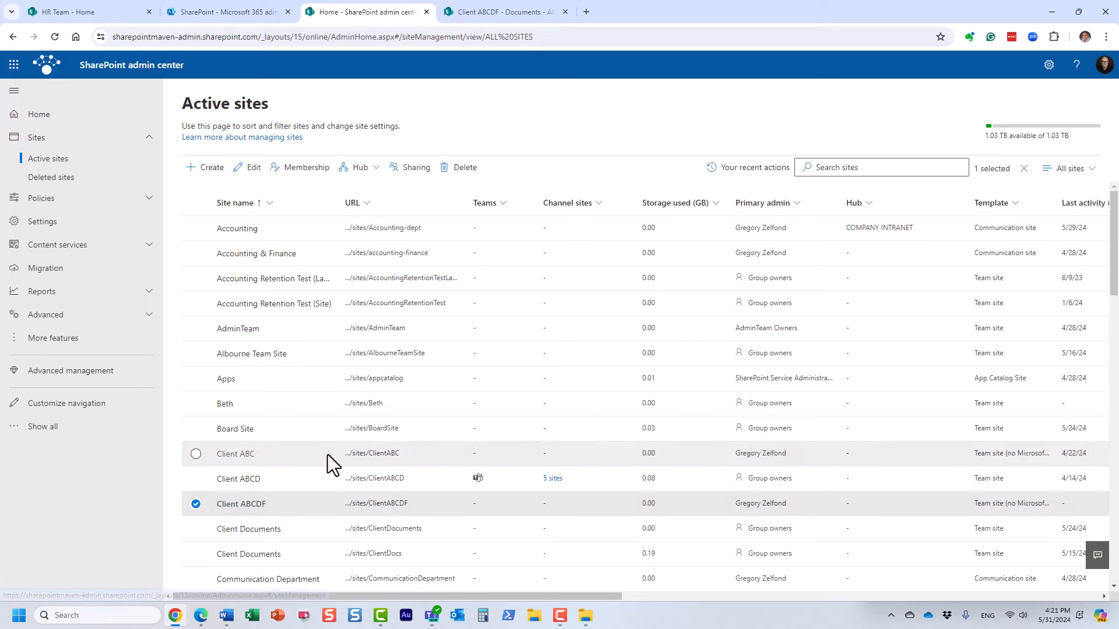
click(408, 172)
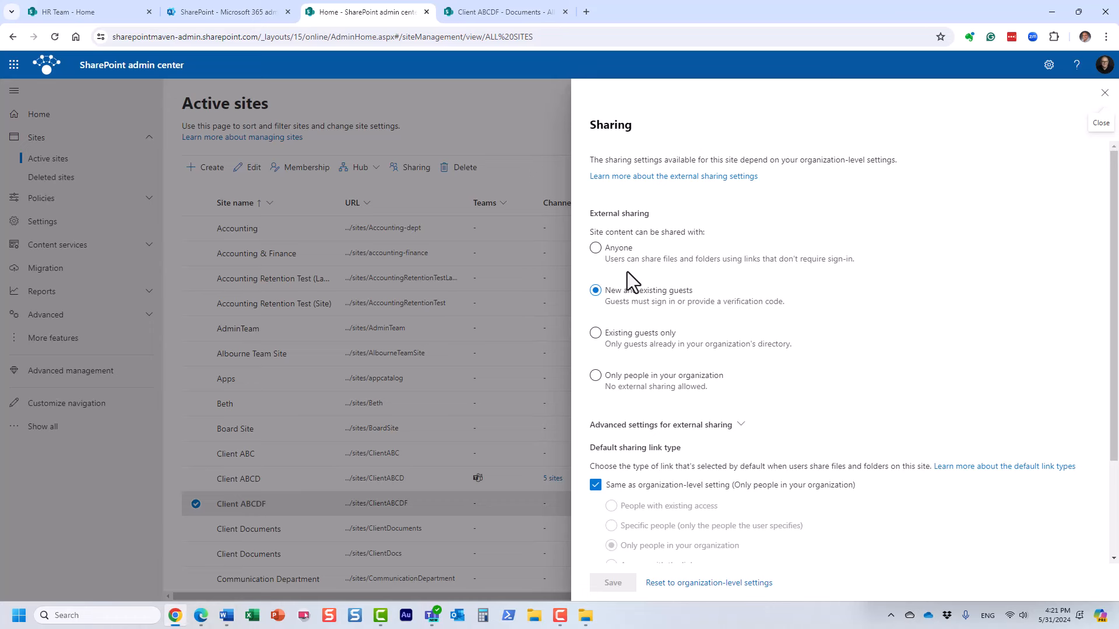
Change Client ABCDF's external sharing to Anyone and save it.
click(601, 249)
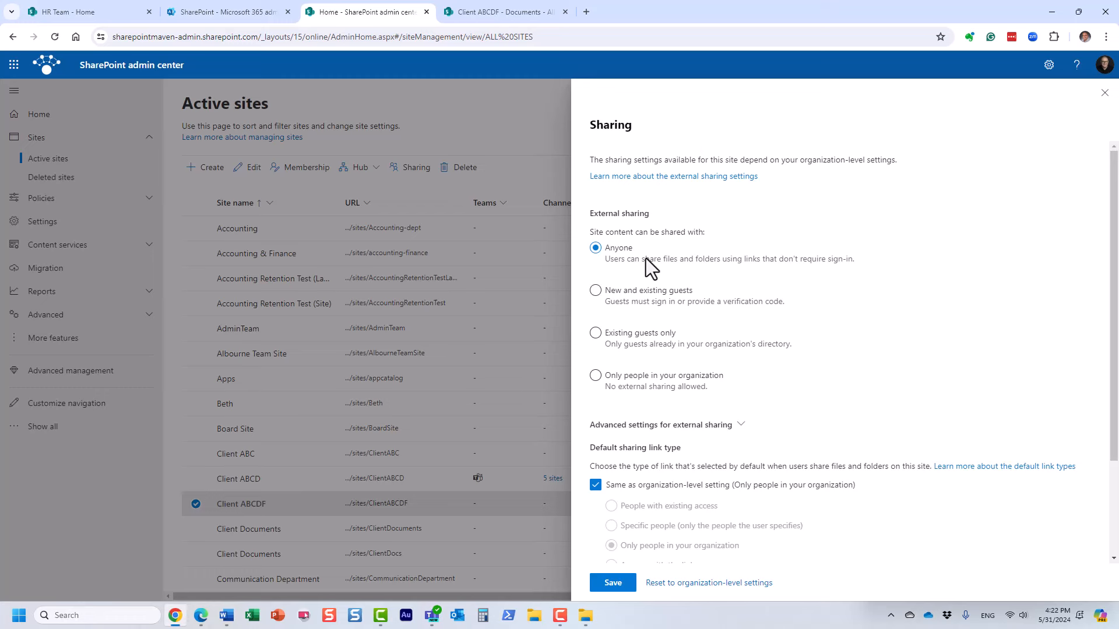
click(610, 589)
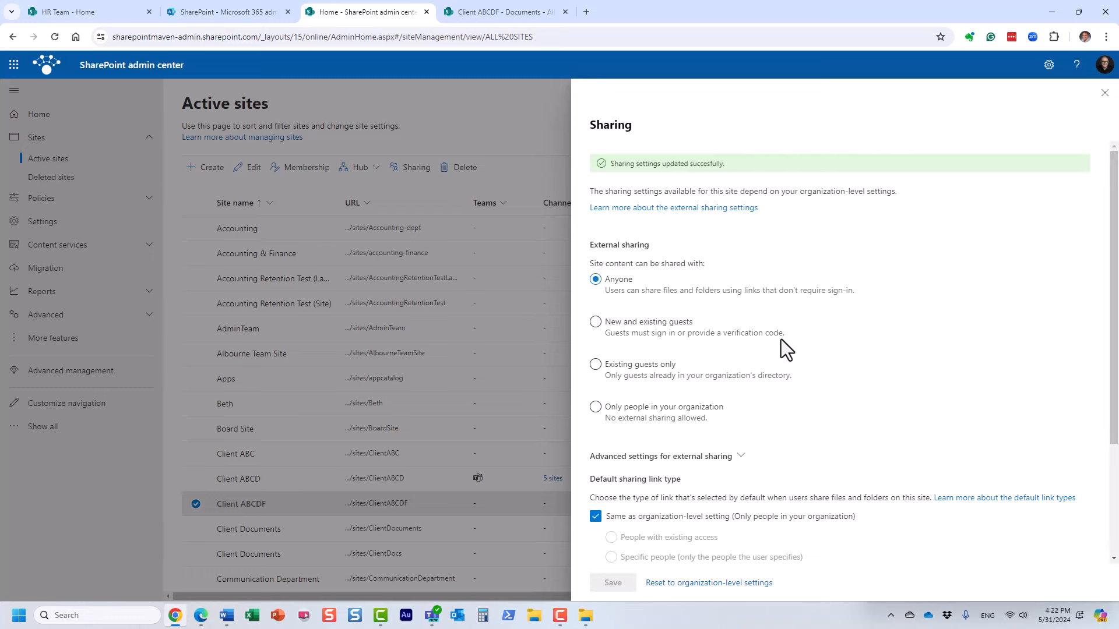
Close the sharing panel and create a red folder named 'Weekly Invoices' in Documents.
click(1104, 94)
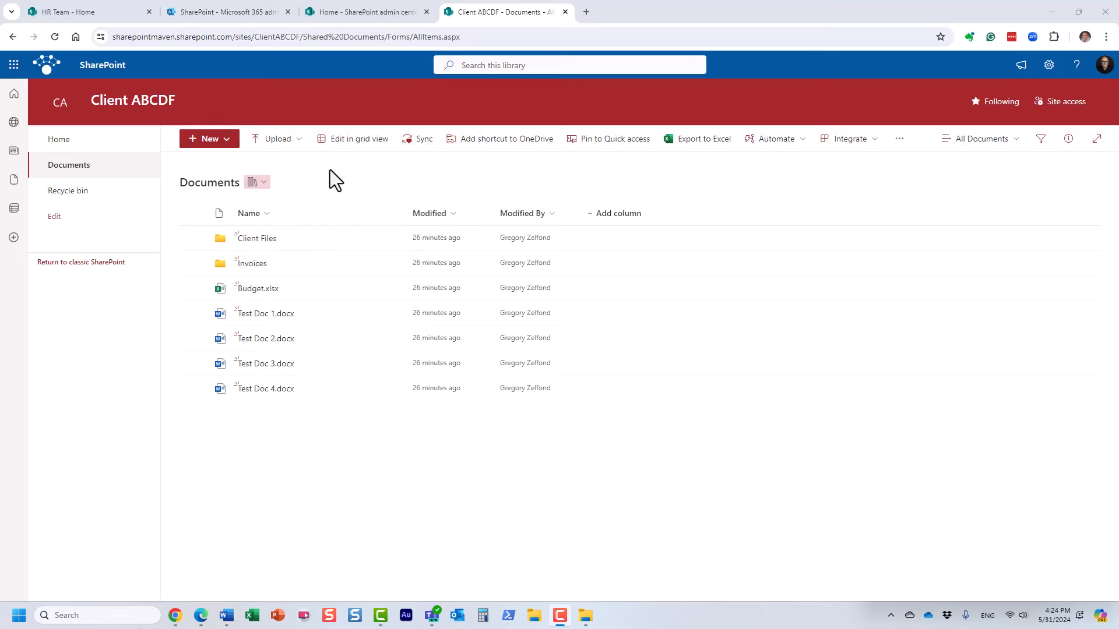
click(227, 143)
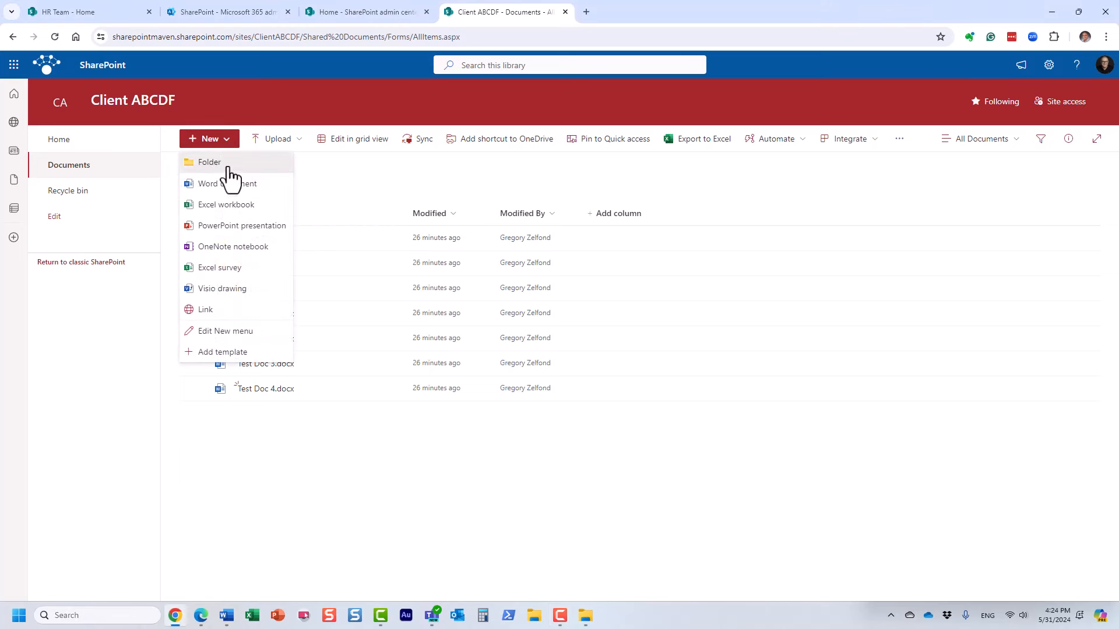
click(230, 169)
text(W)
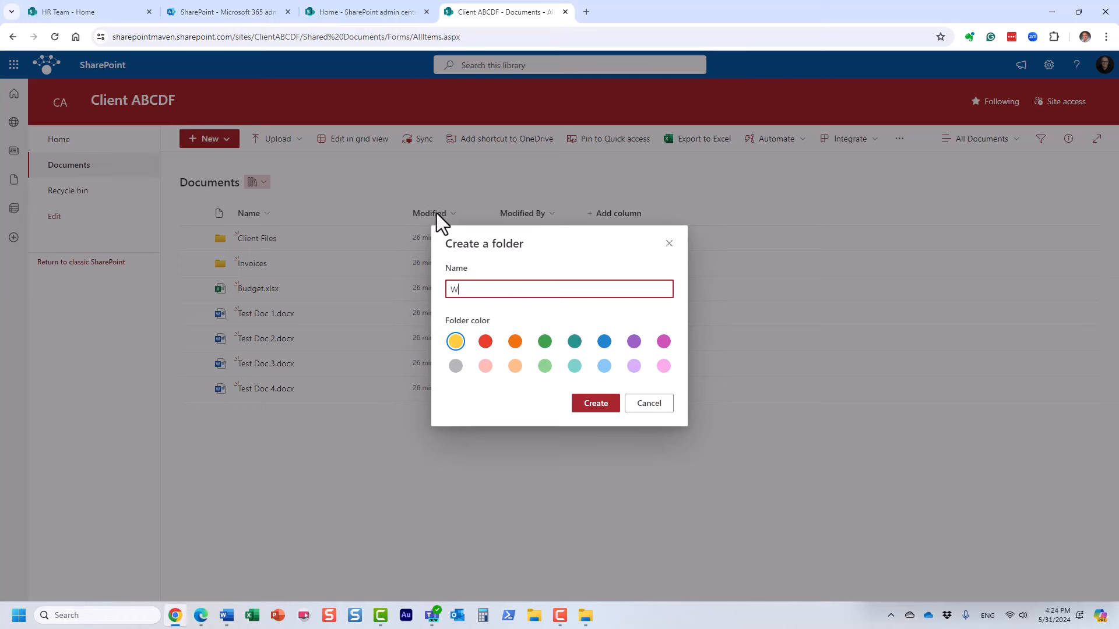
text(eekly Invoices)
click(485, 342)
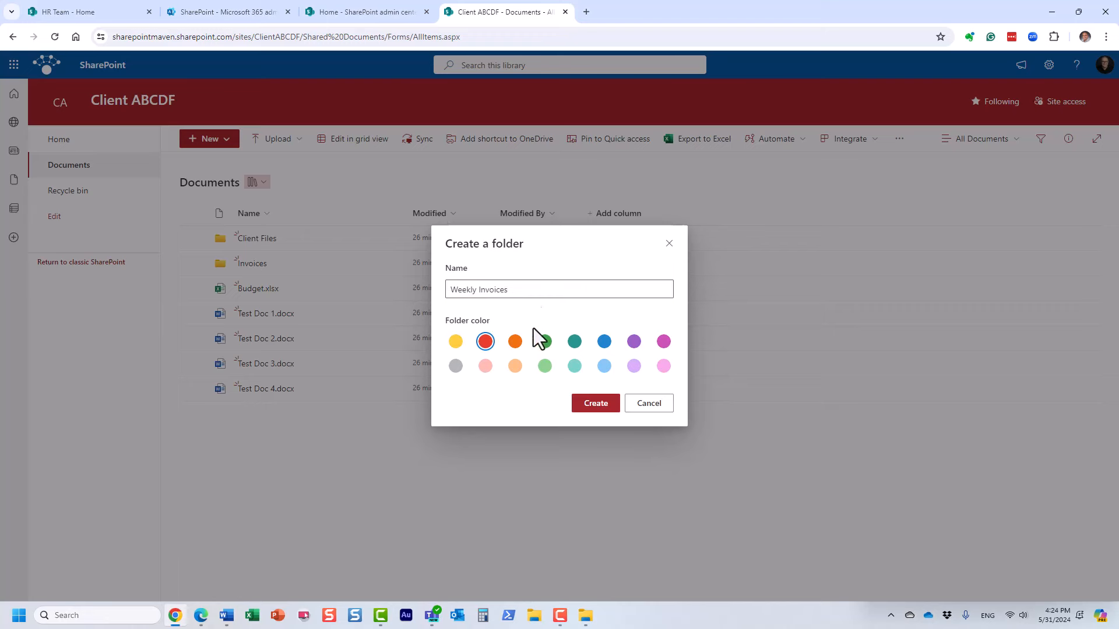
click(580, 408)
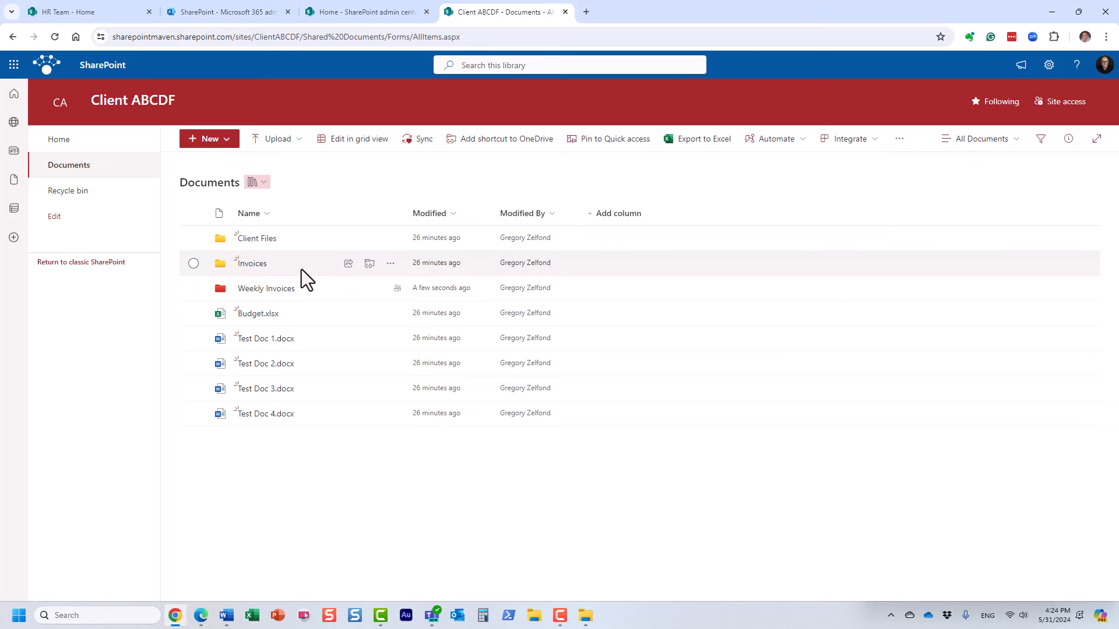
Start a file request on the Weekly Invoices folder with the description 'Invoices'.
click(193, 288)
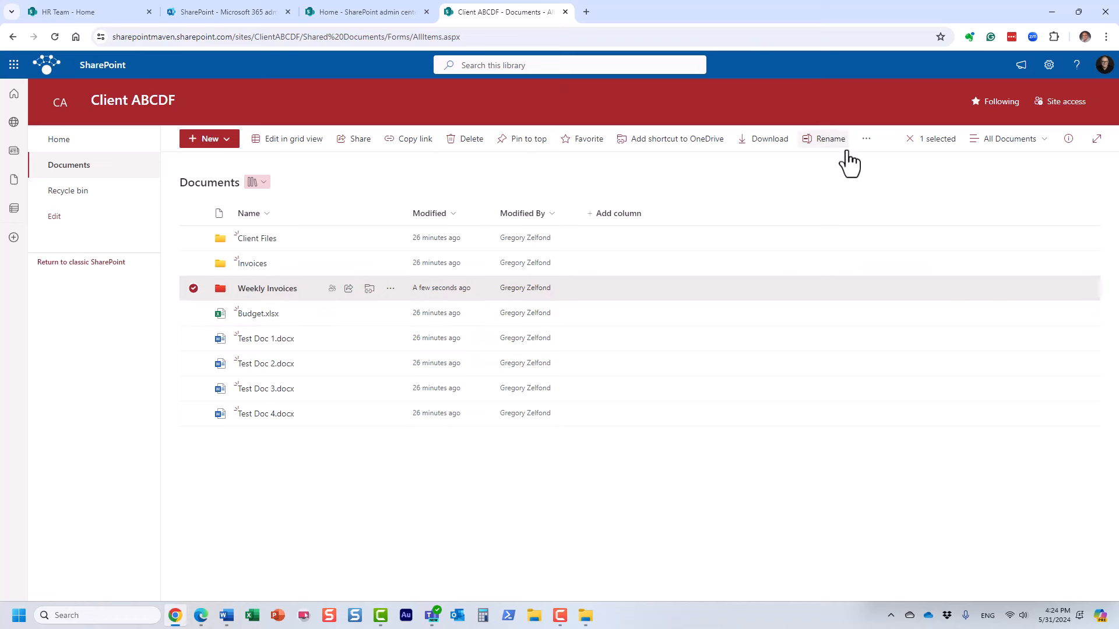
click(866, 145)
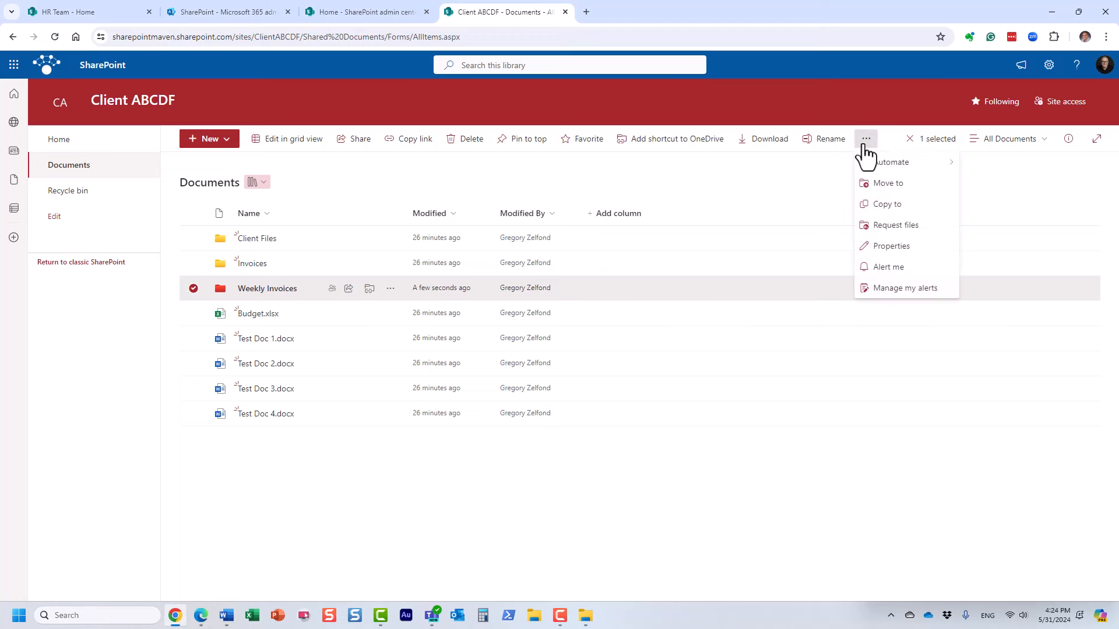
click(923, 227)
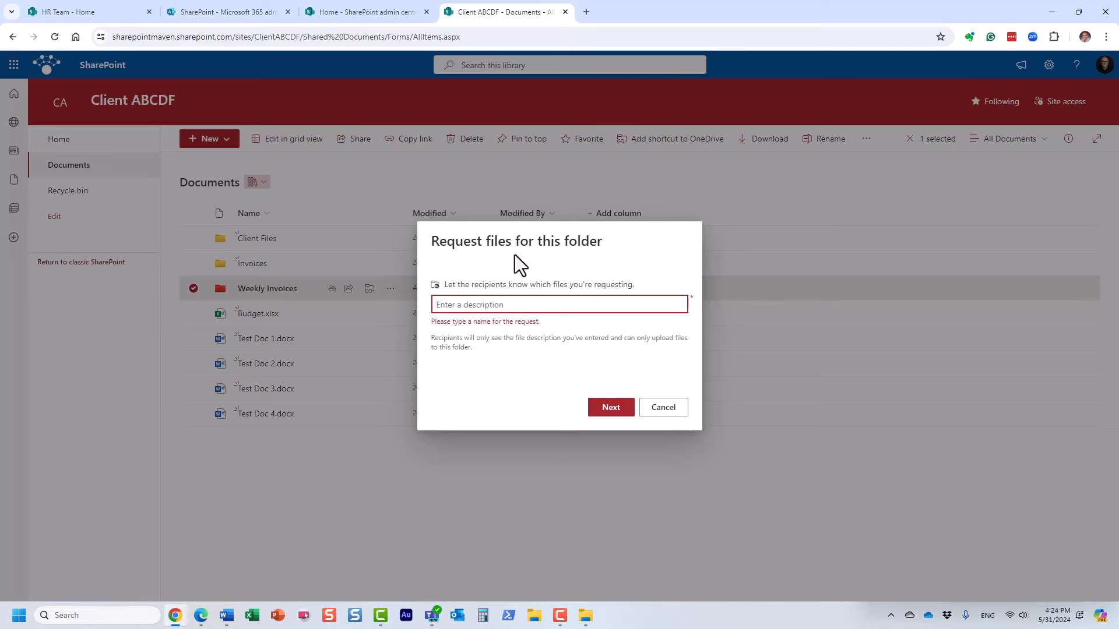
text(I)
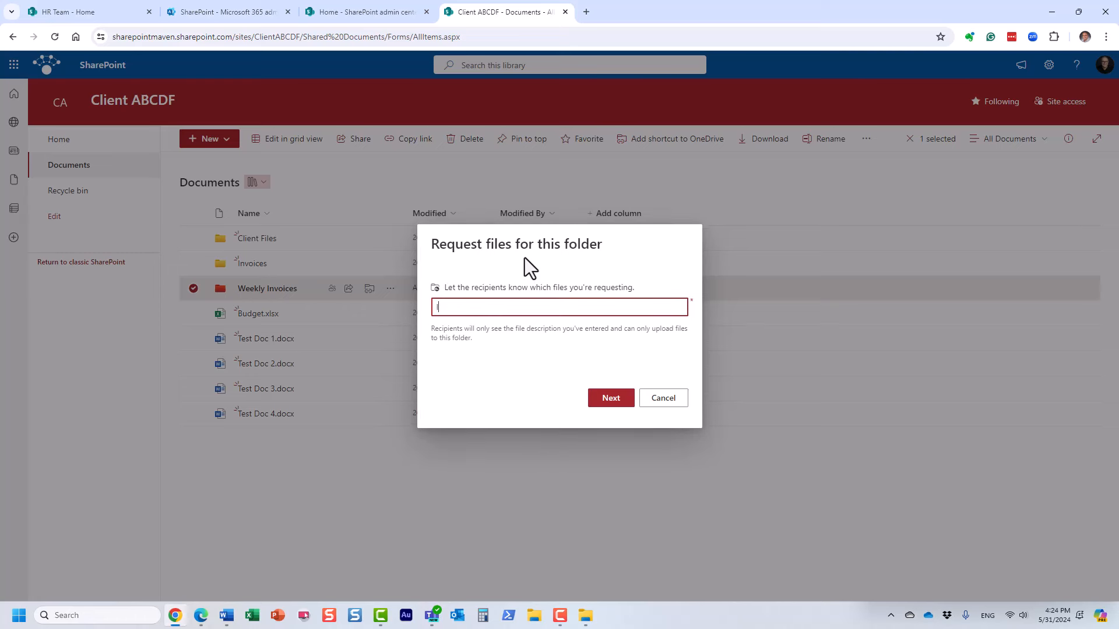
text(nvoices)
click(606, 399)
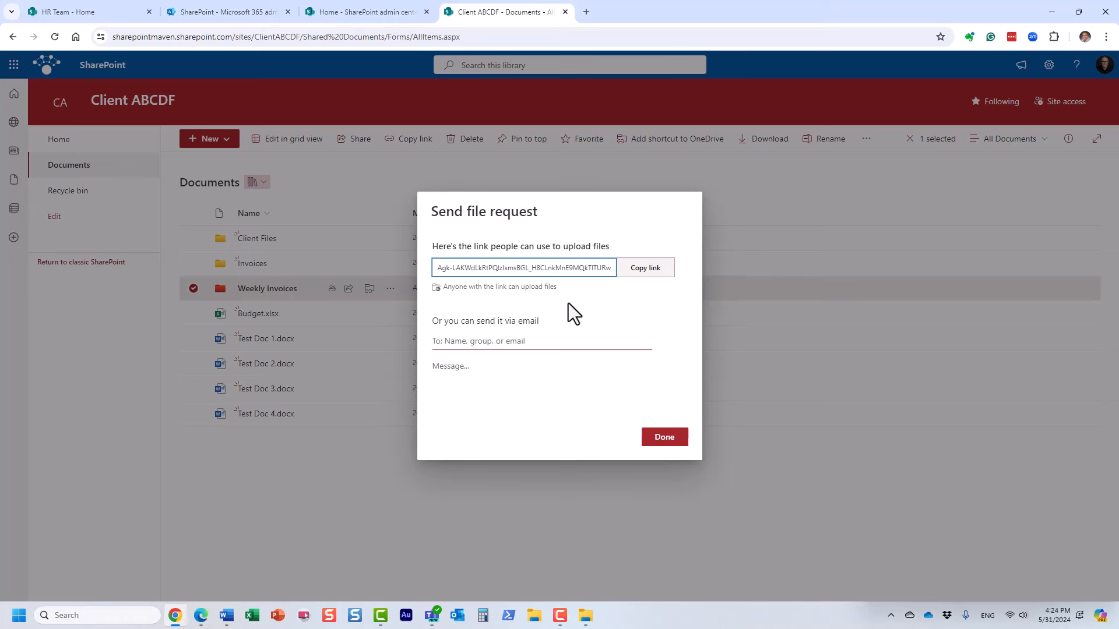
Copy the file request's anyone-can-upload link.
click(638, 275)
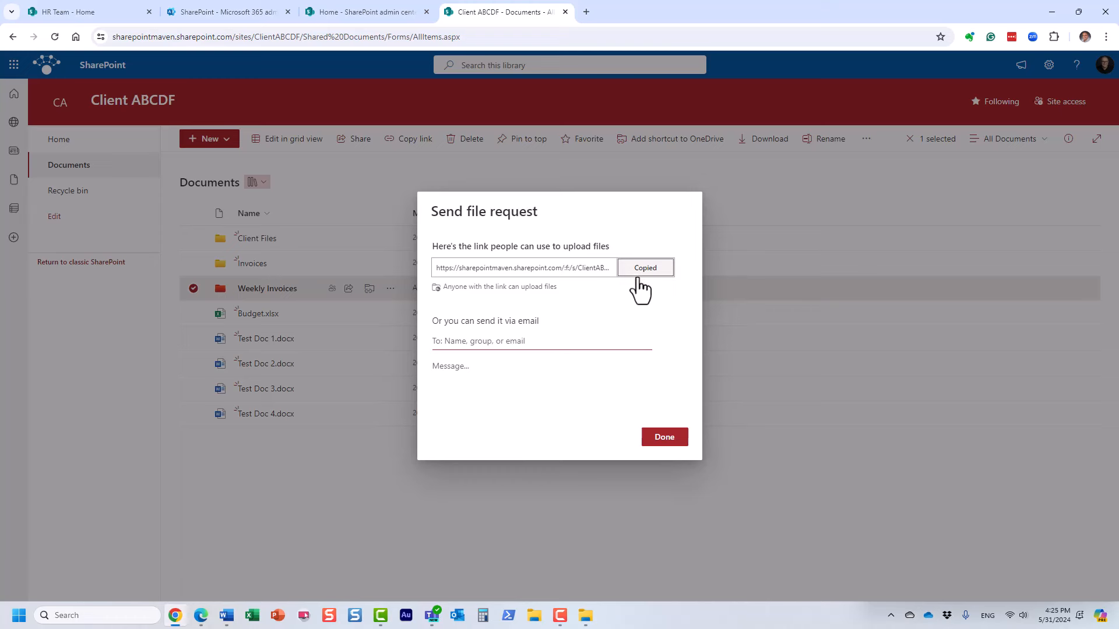
click(442, 340)
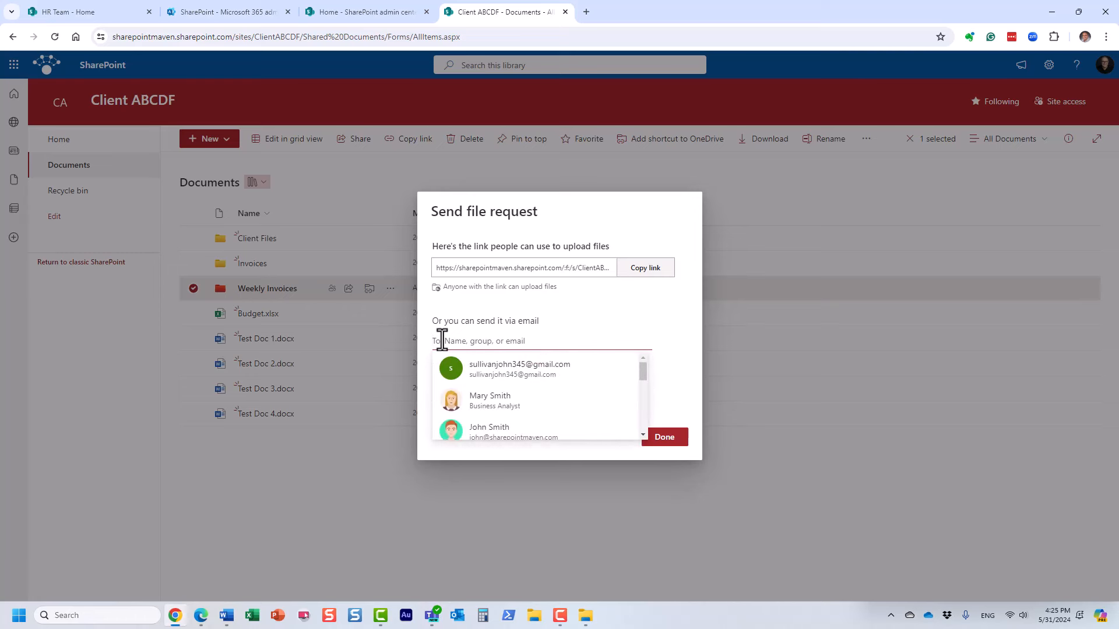
click(635, 311)
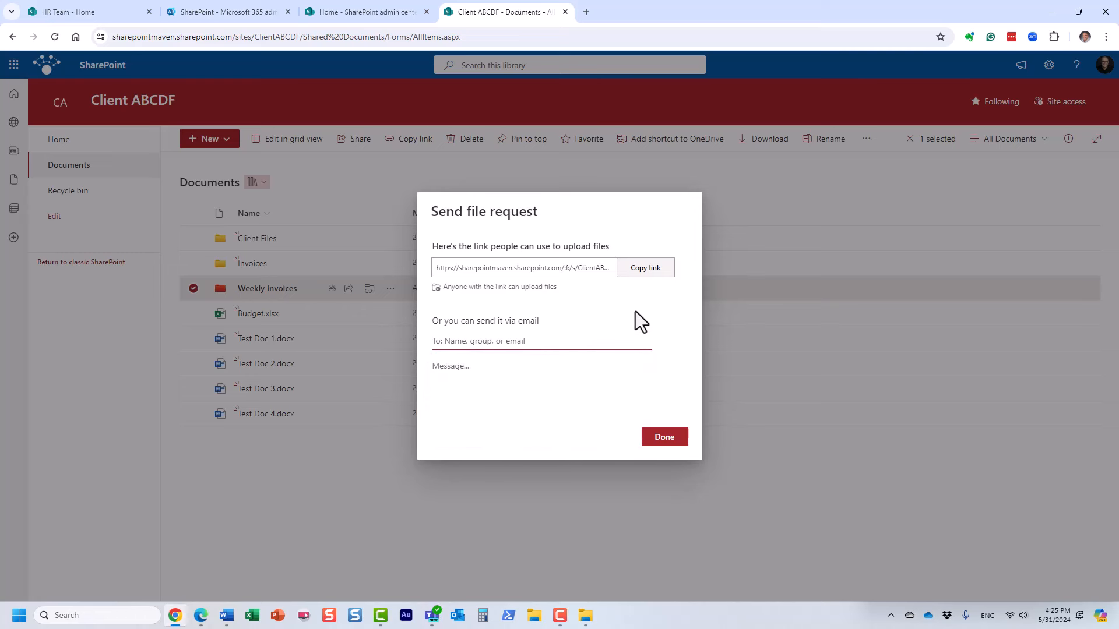
click(650, 285)
Load the request link in an Incognito window and pick Test Document 1, 2 and 3 PDFs.
key(ctrl+shift+n)
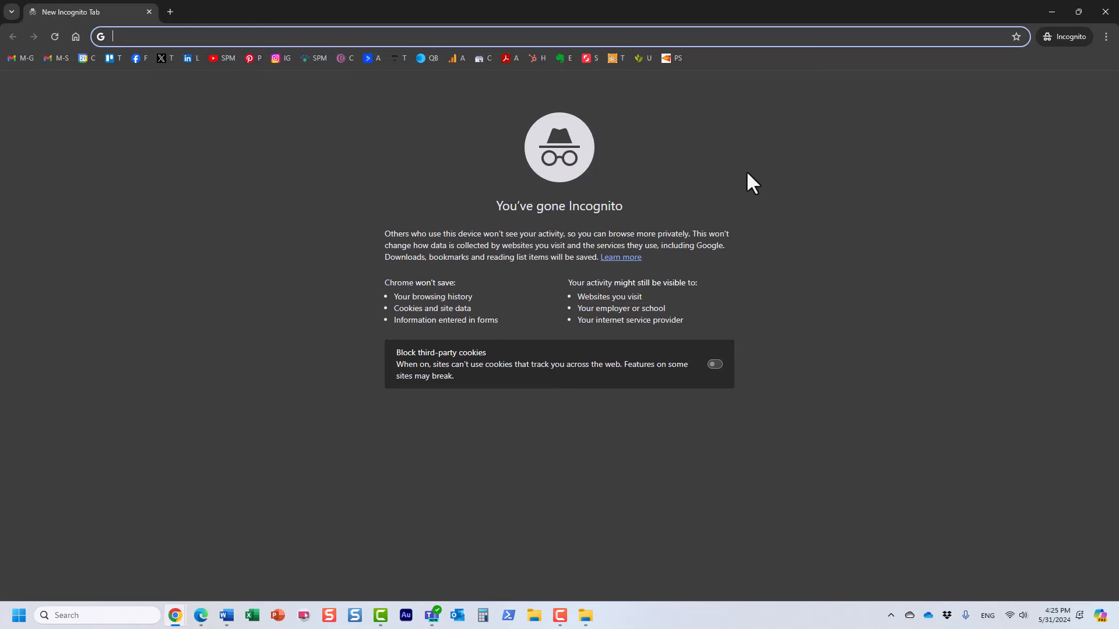
key(ctrl+v)
key(Return)
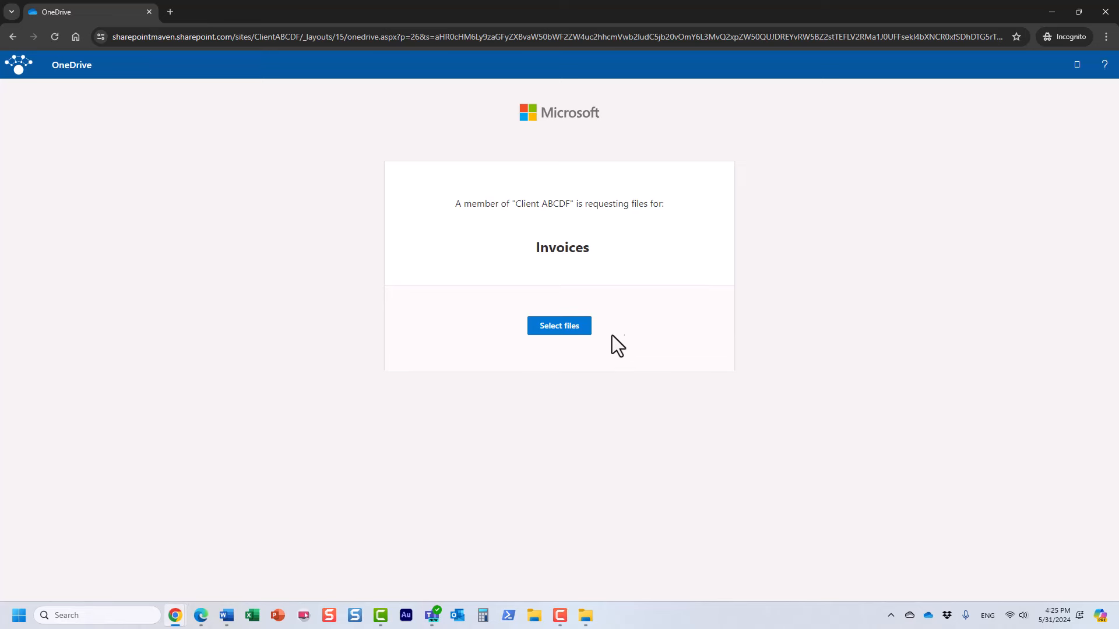
click(587, 333)
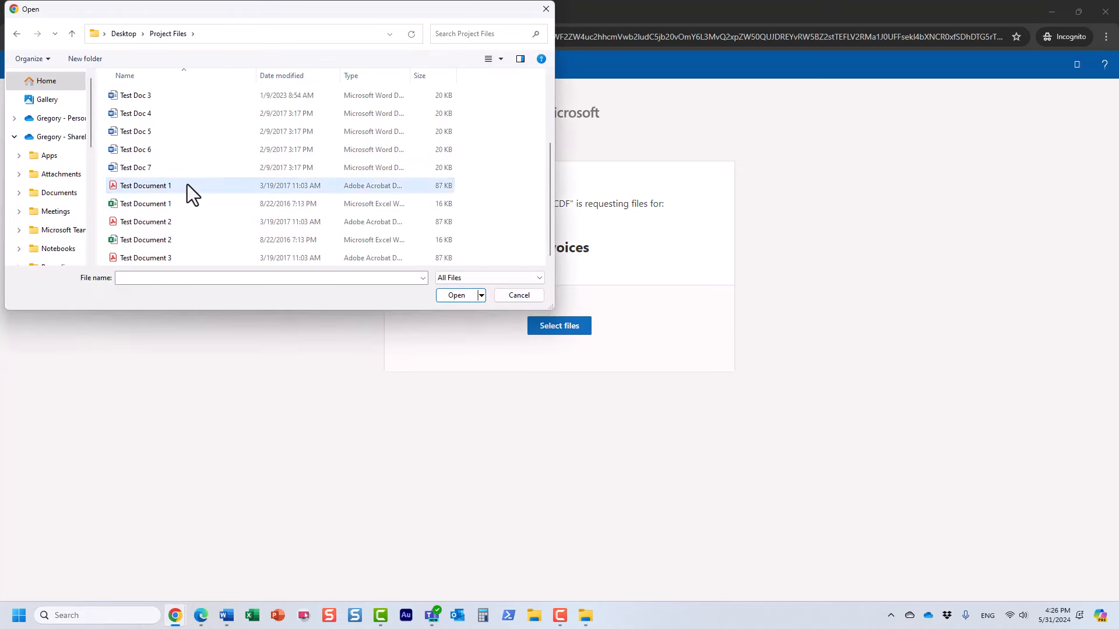
click(187, 184)
ctrl+click(180, 222)
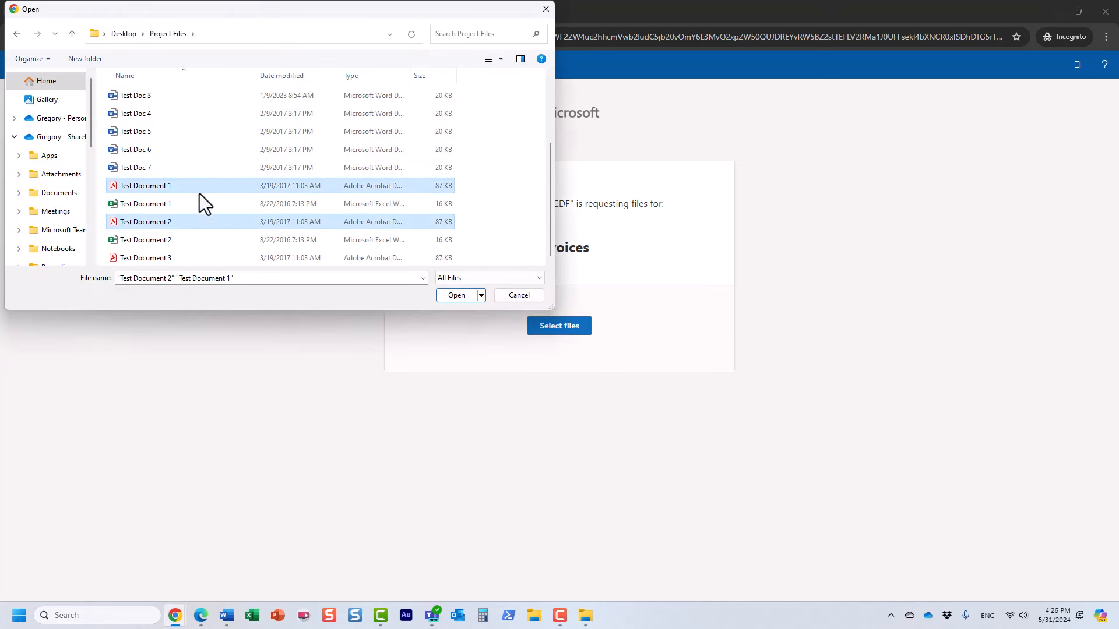
ctrl+click(183, 258)
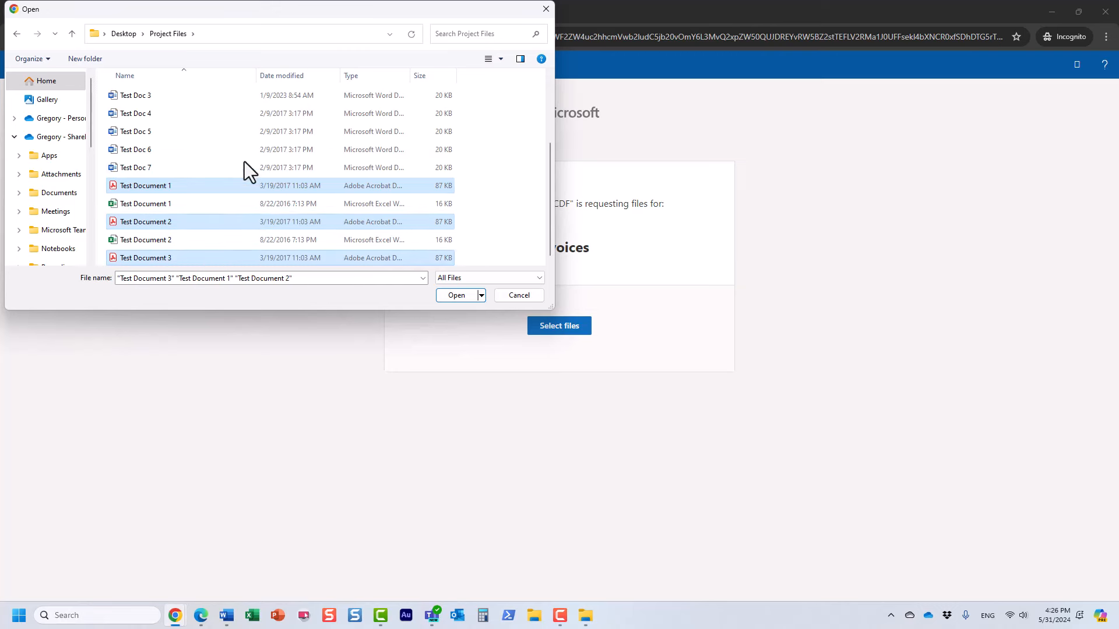
click(456, 296)
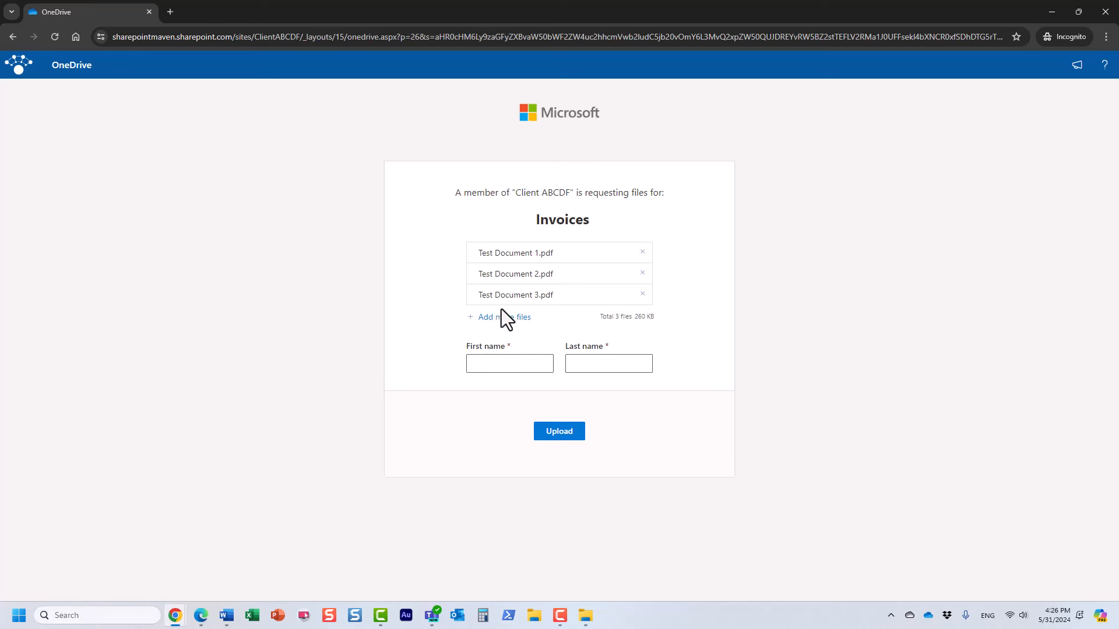
Fill in the uploader's first and last name and upload the three PDFs.
click(477, 367)
text(John)
key(Tab)
text(Smith)
click(567, 433)
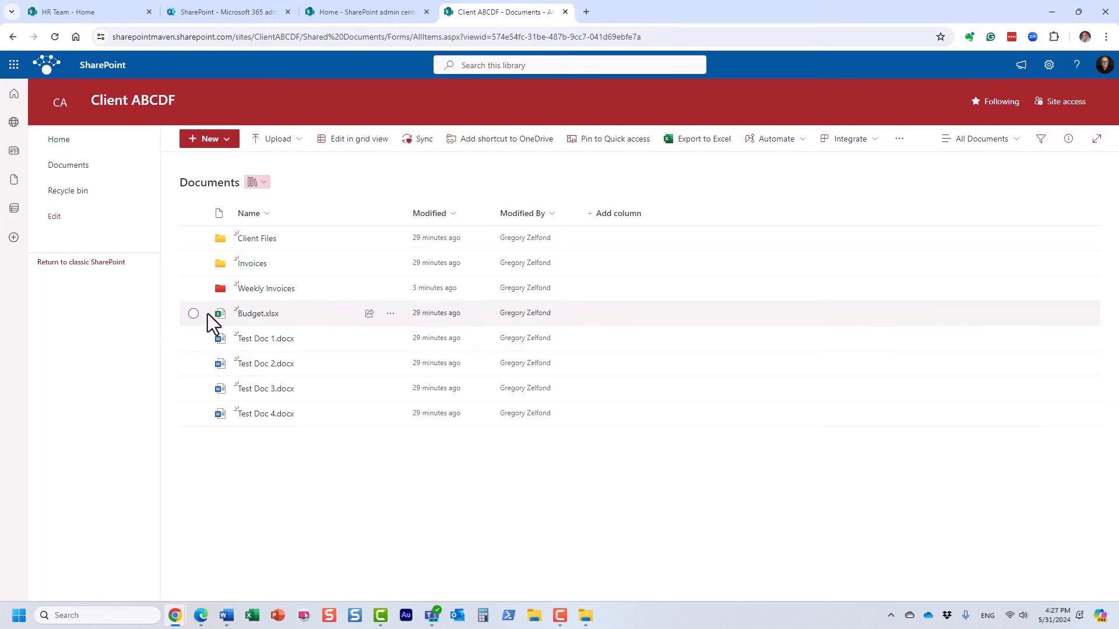
Open the Weekly Invoices folder in the Client ABCDF Documents library.
click(259, 292)
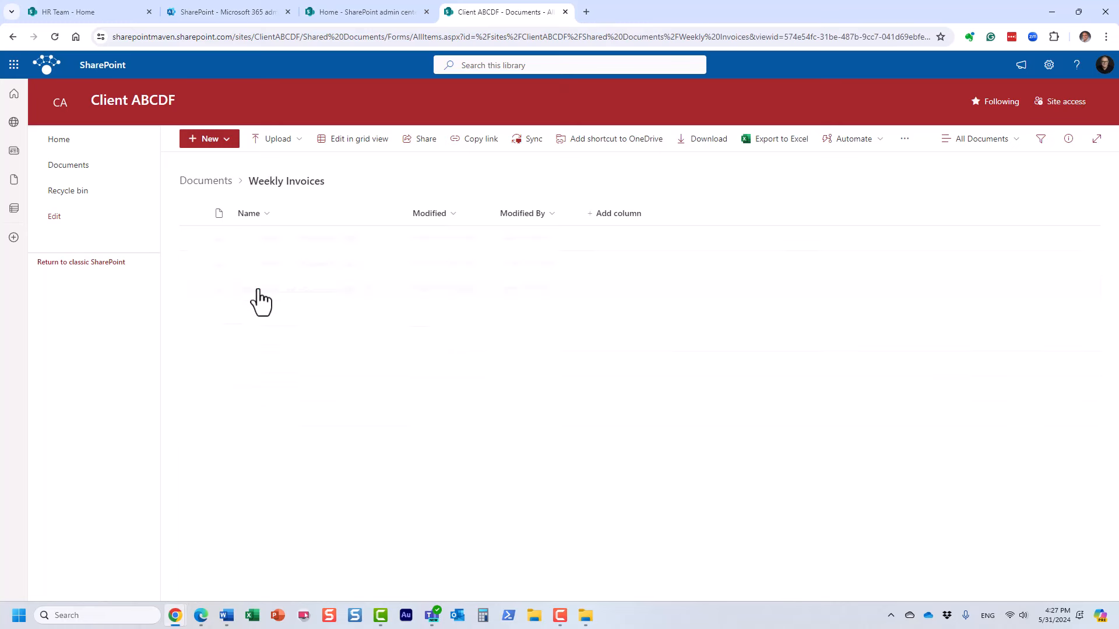